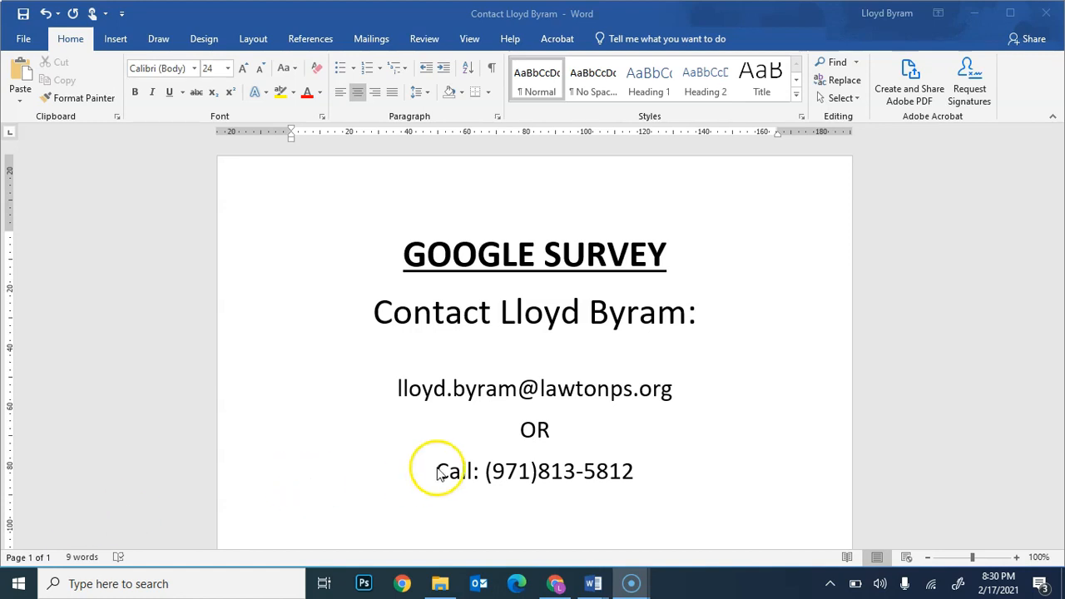
# Switch to Chrome, open Google Drive in a new browser tab and create a blank Google Forms form.
pyautogui.click(556, 581)
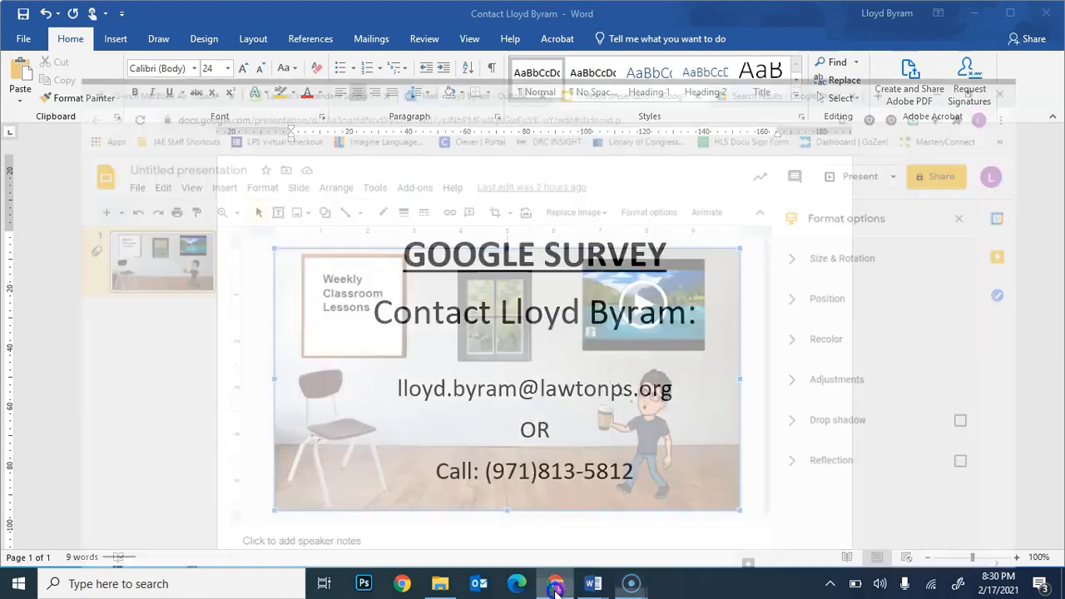
pyautogui.click(832, 12)
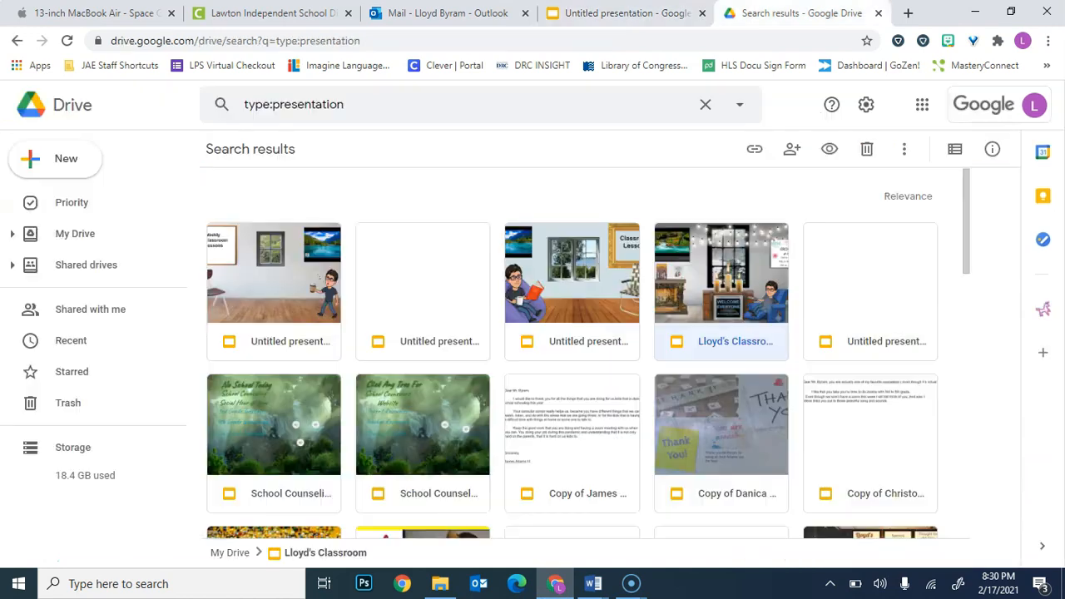
pyautogui.click(908, 13)
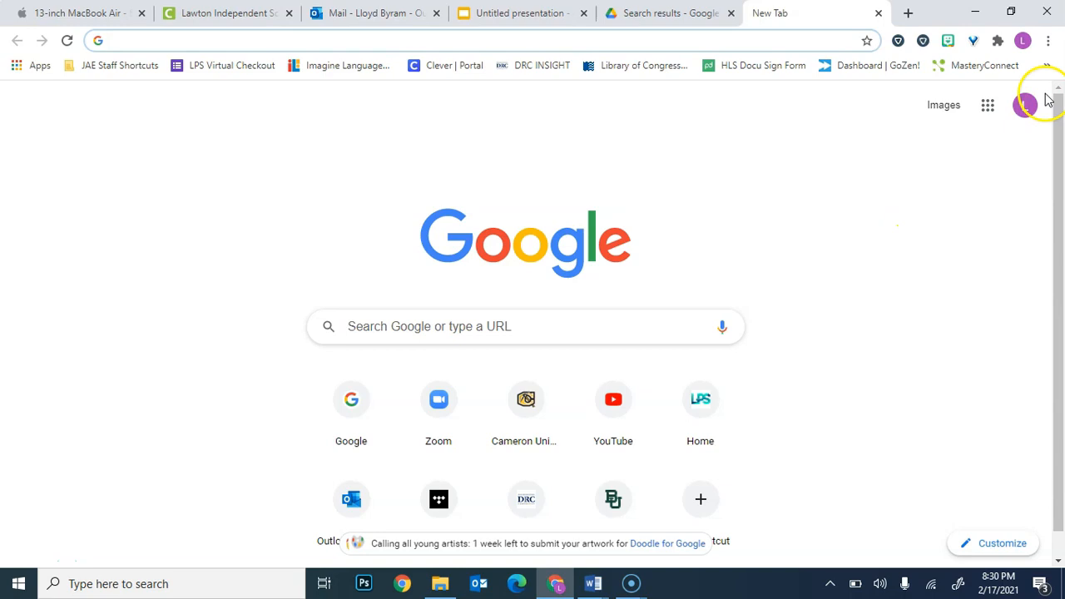
pyautogui.click(984, 121)
pyautogui.click(931, 169)
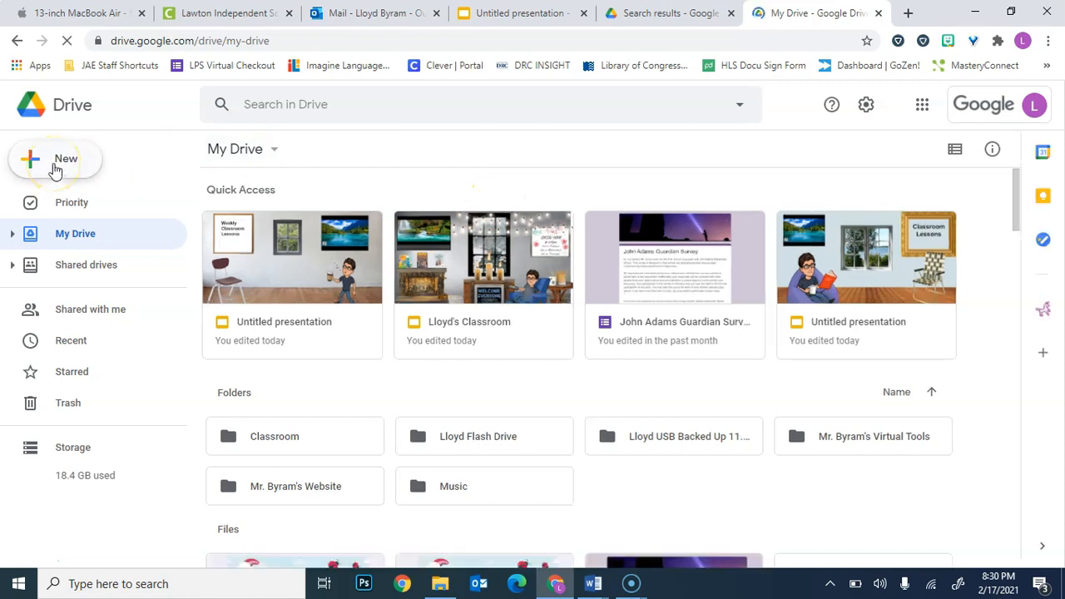
pyautogui.click(55, 167)
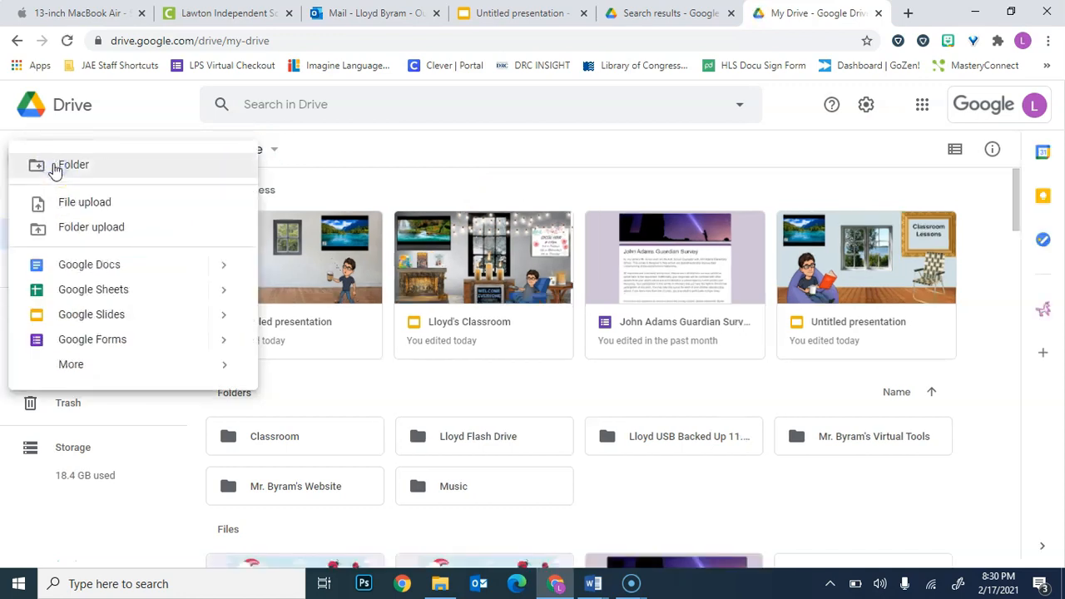
pyautogui.click(102, 341)
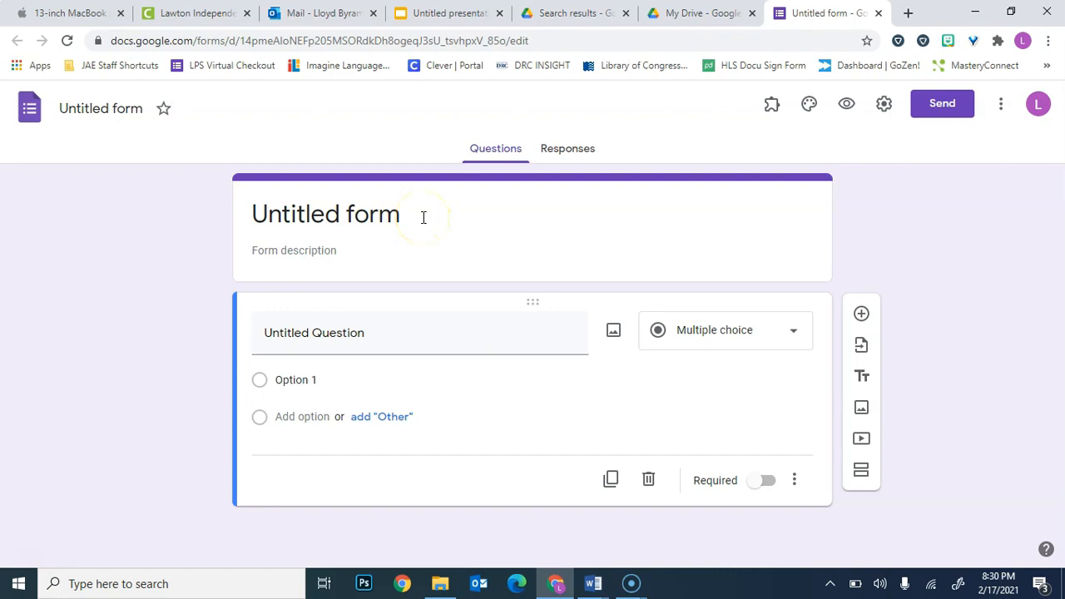
# Title the form "Survey for Students" and leave its description empty.
pyautogui.click(423, 217)
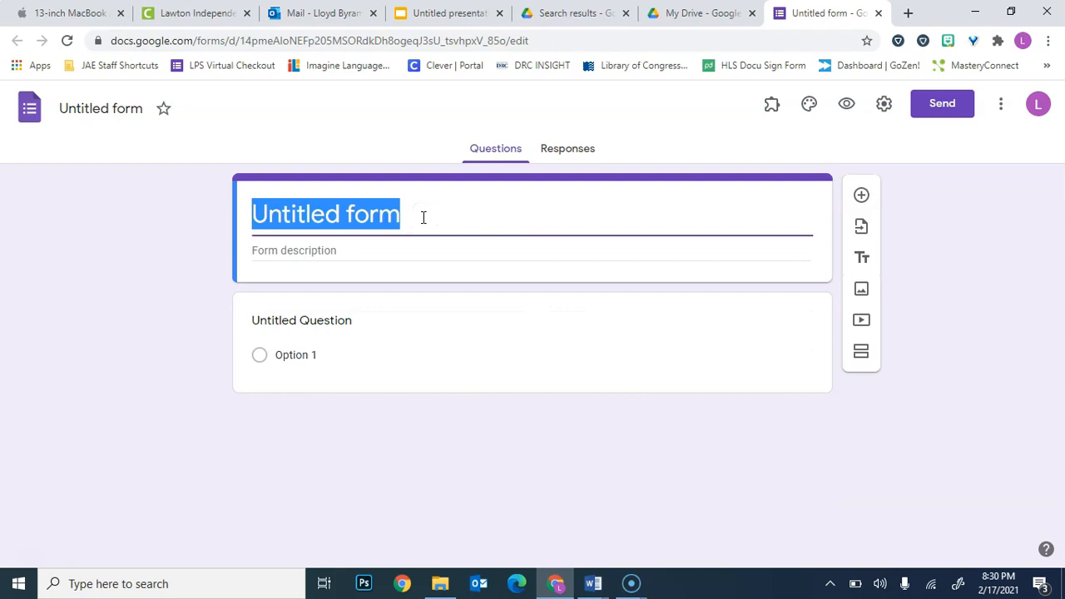
pyautogui.write('S')
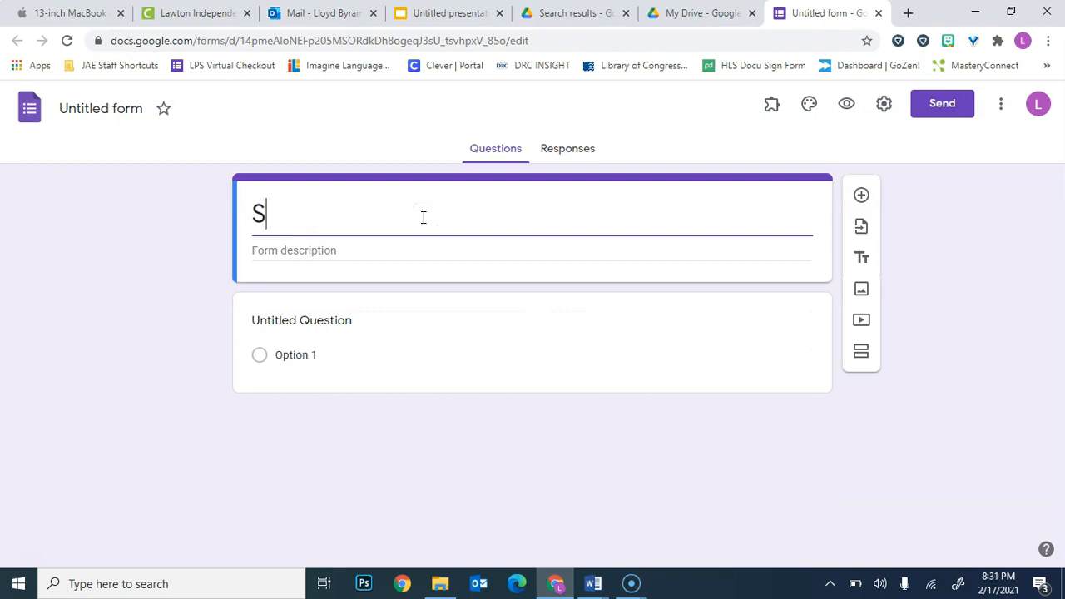
pyautogui.write('urvey f')
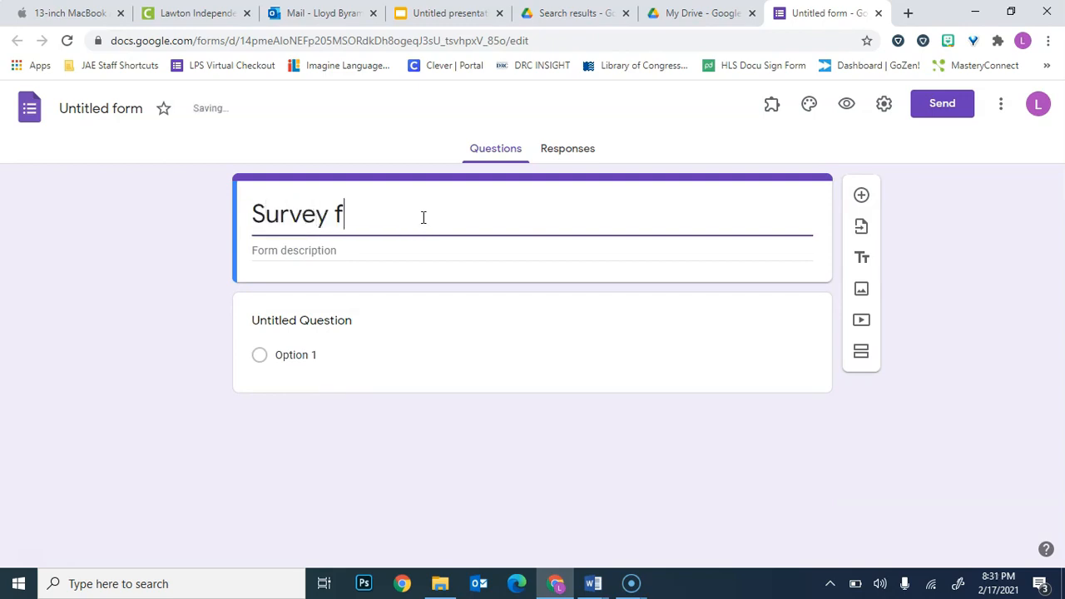
pyautogui.write('or Students')
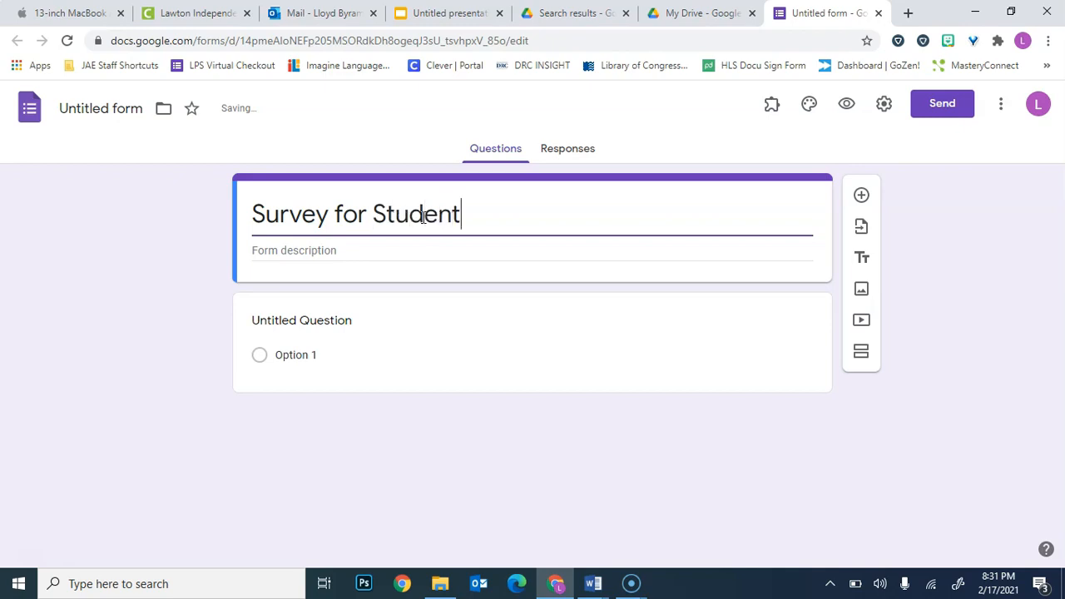
pyautogui.click(425, 255)
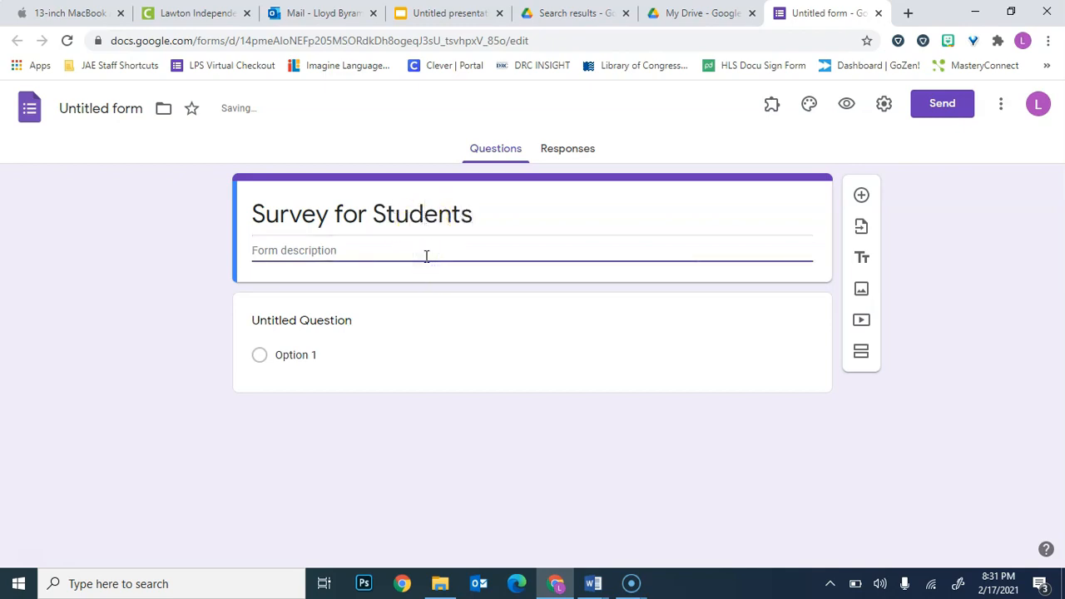
pyautogui.click(424, 286)
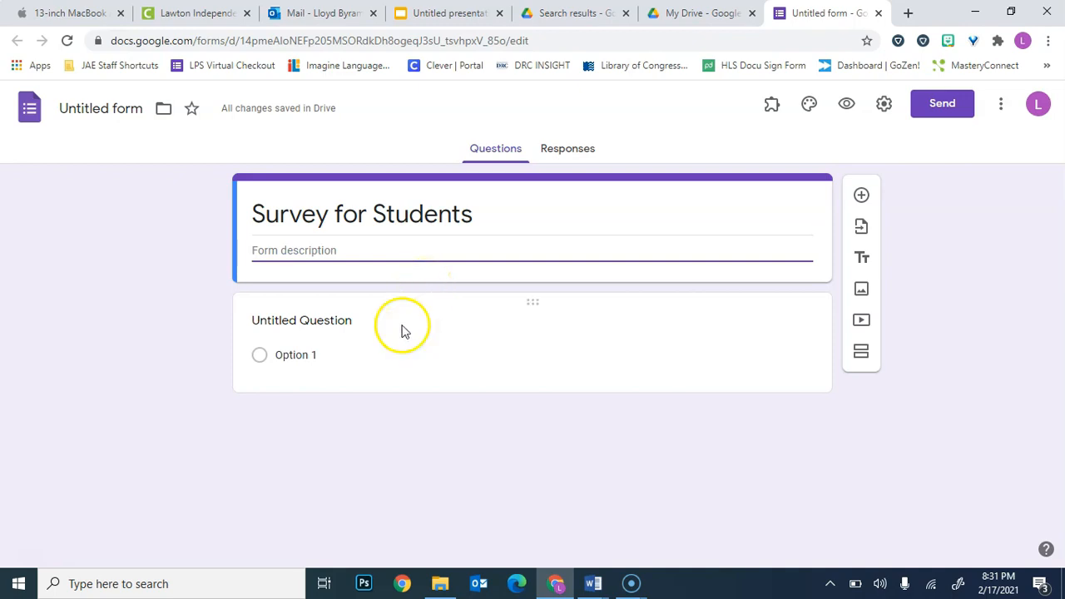
# Enter "What is your favorite color?" as the text of the form's first question.
pyautogui.click(324, 325)
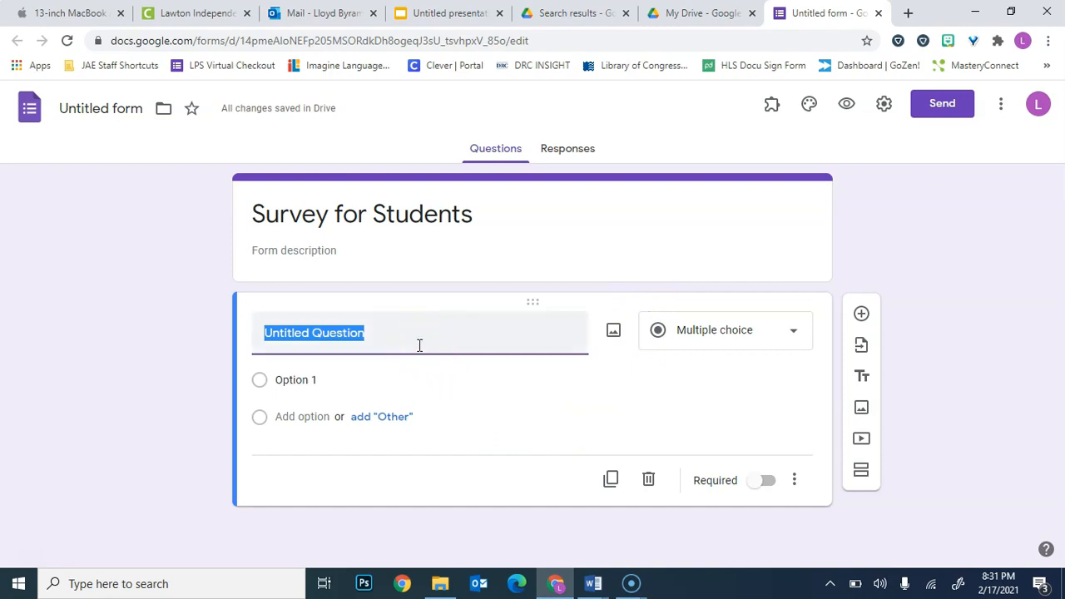
pyautogui.write('What ')
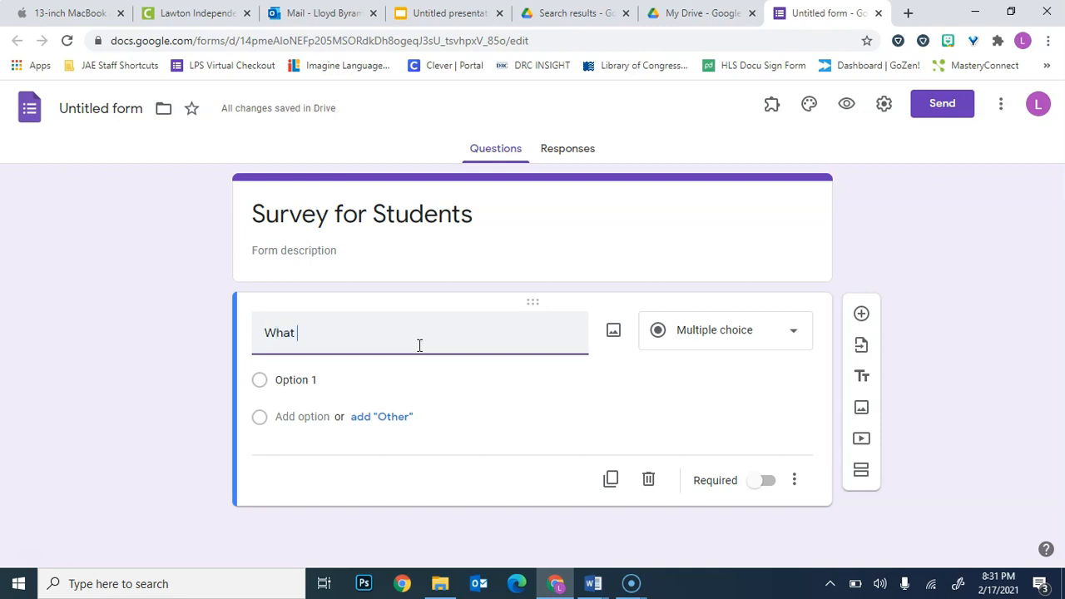
pyautogui.write('is your ')
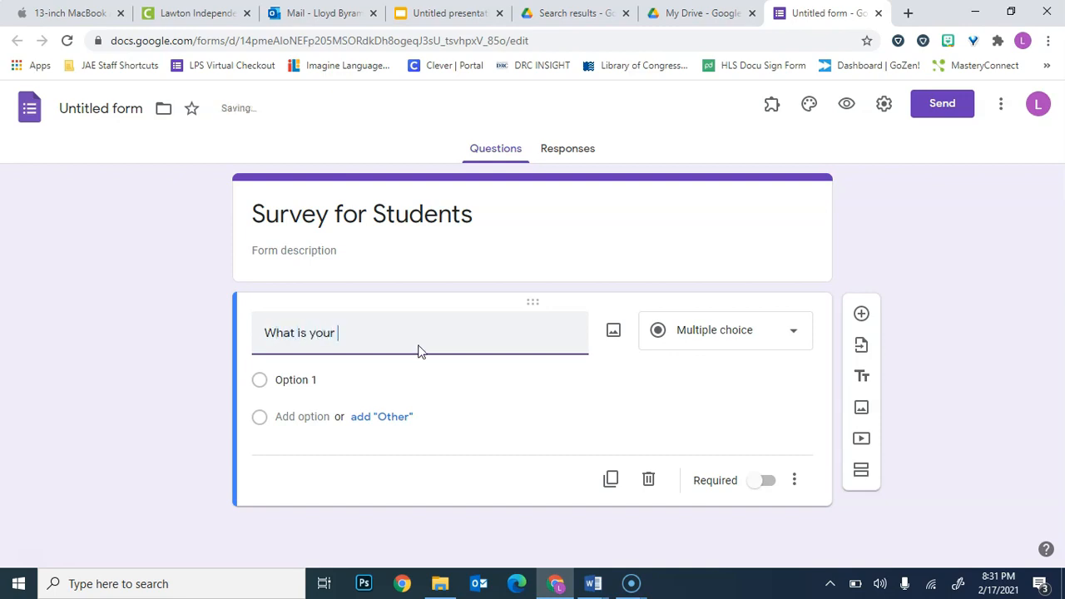
pyautogui.write('faor')
pyautogui.write('avorite colo')
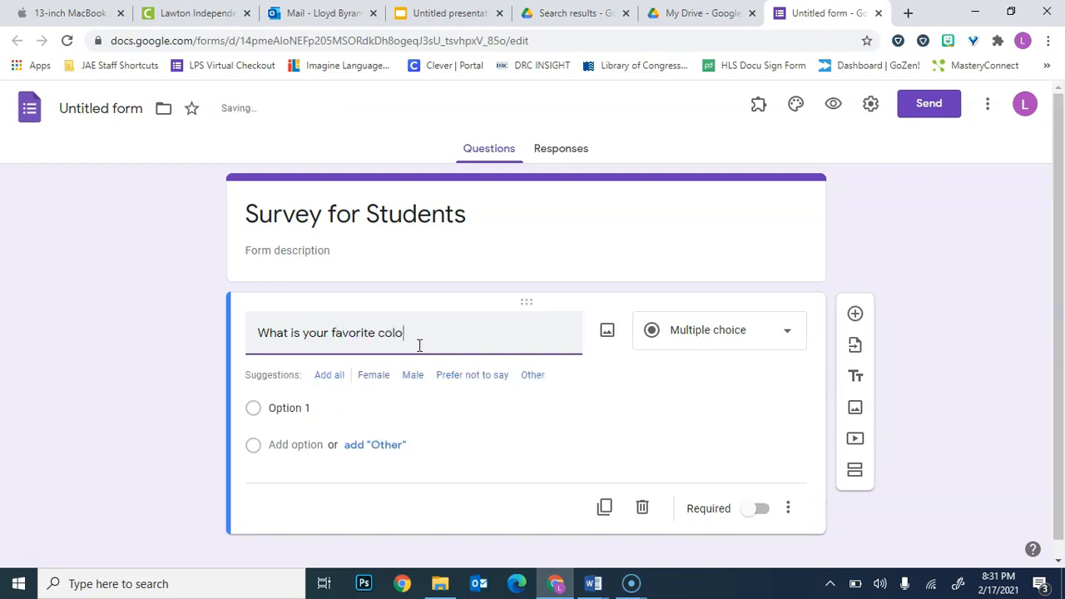
pyautogui.write('r?')
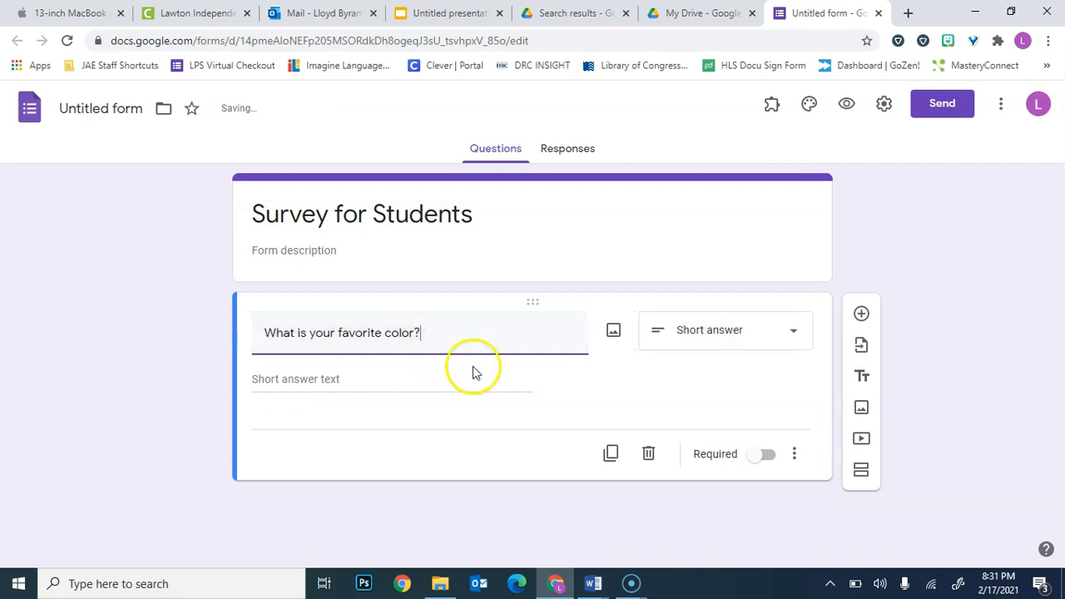
# Set the answer type of the favorite color question to Multiple choice.
pyautogui.click(718, 327)
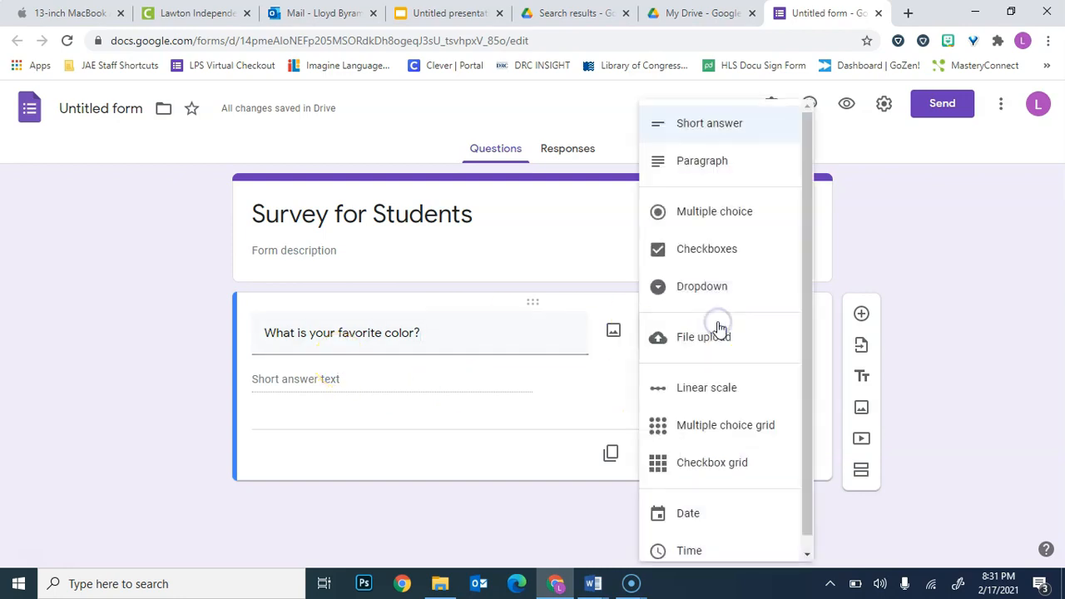
pyautogui.click(588, 399)
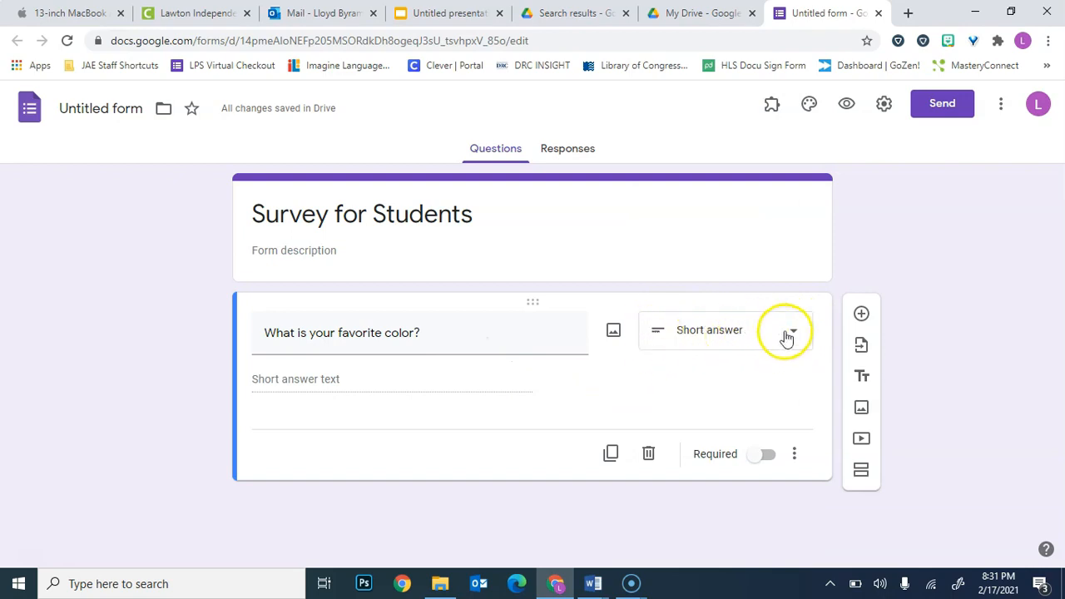
pyautogui.click(732, 342)
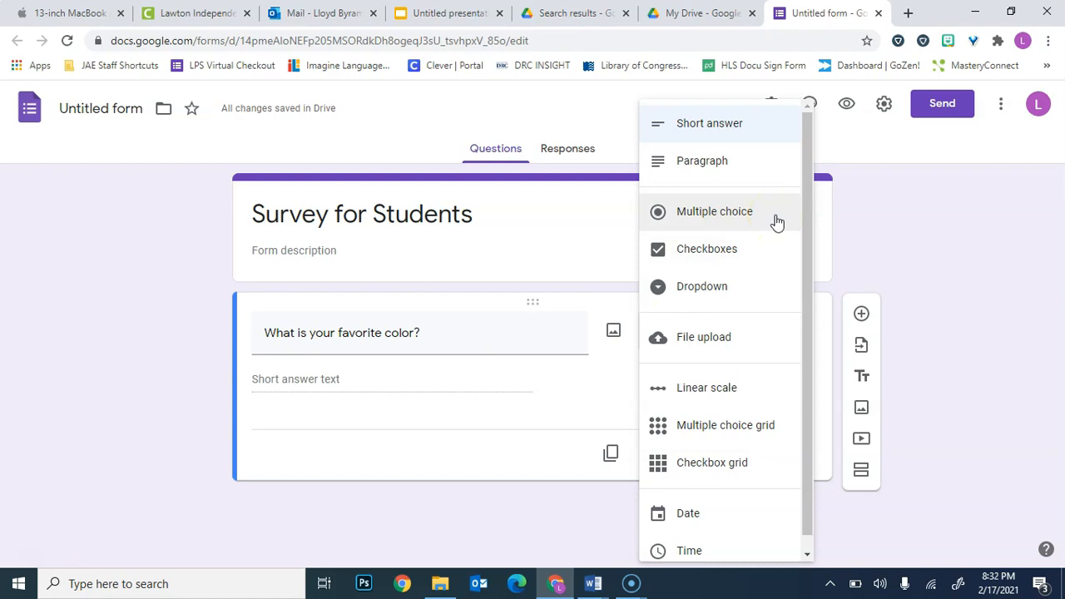
pyautogui.click(774, 253)
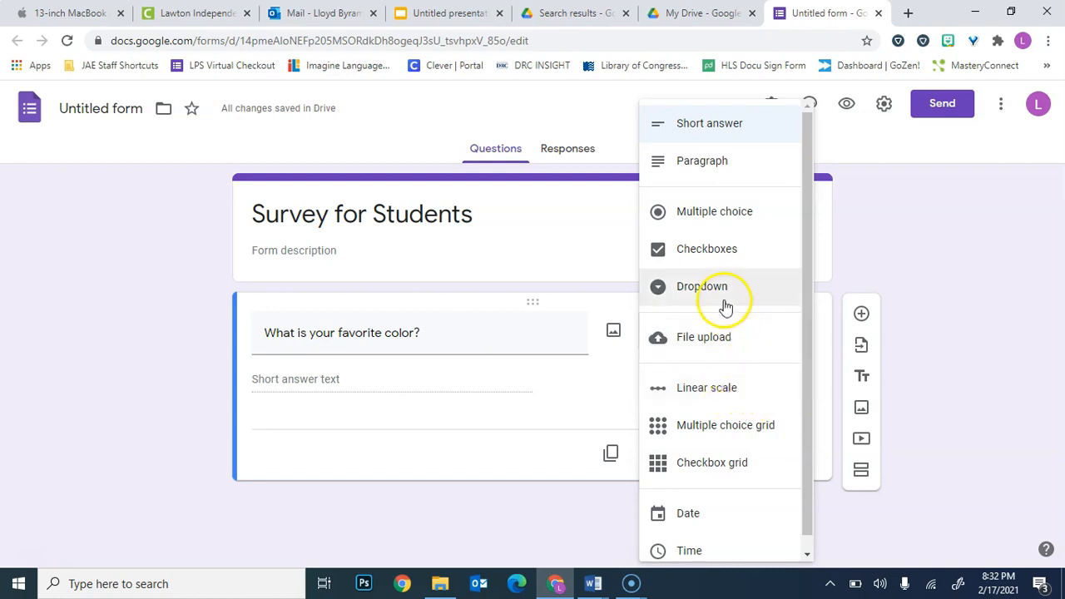
pyautogui.click(712, 219)
# Give the favorite color question three answer options: Blue, Green and Yellow.
pyautogui.click(321, 381)
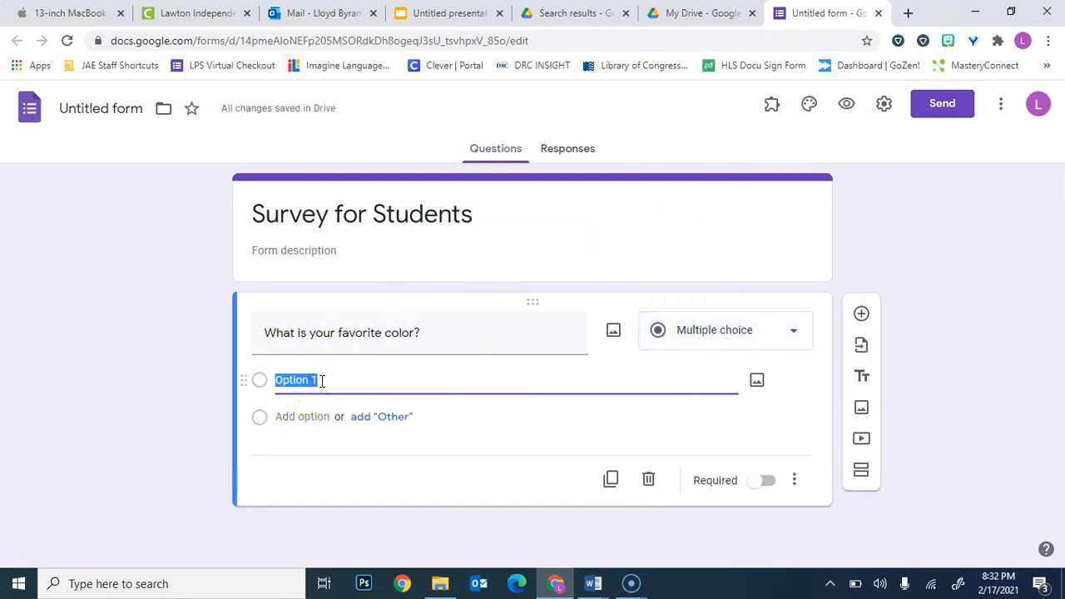
pyautogui.write('Vlu')
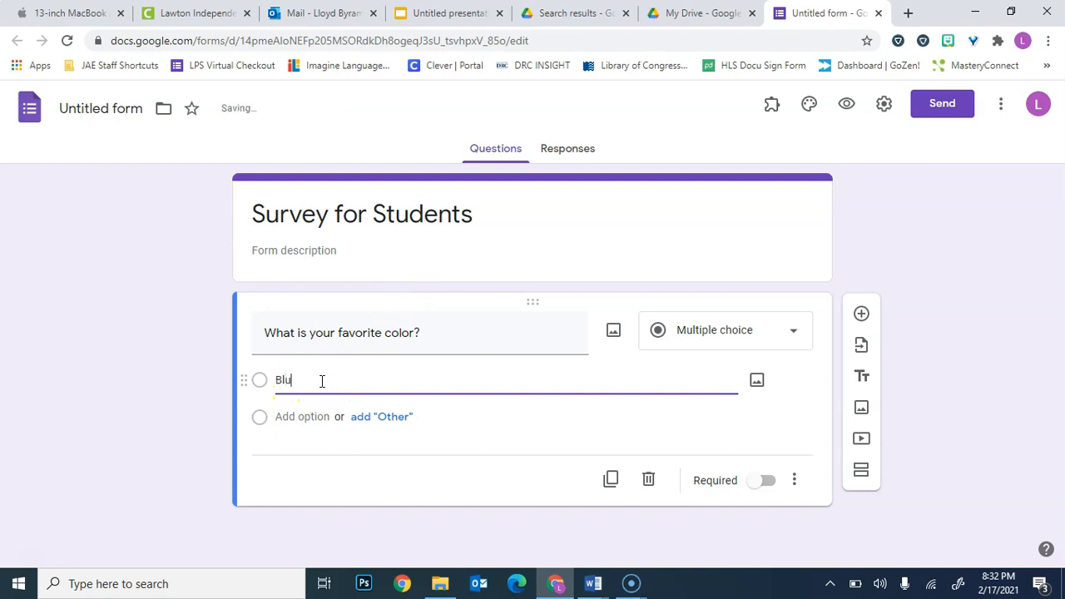
pyautogui.press('Return')
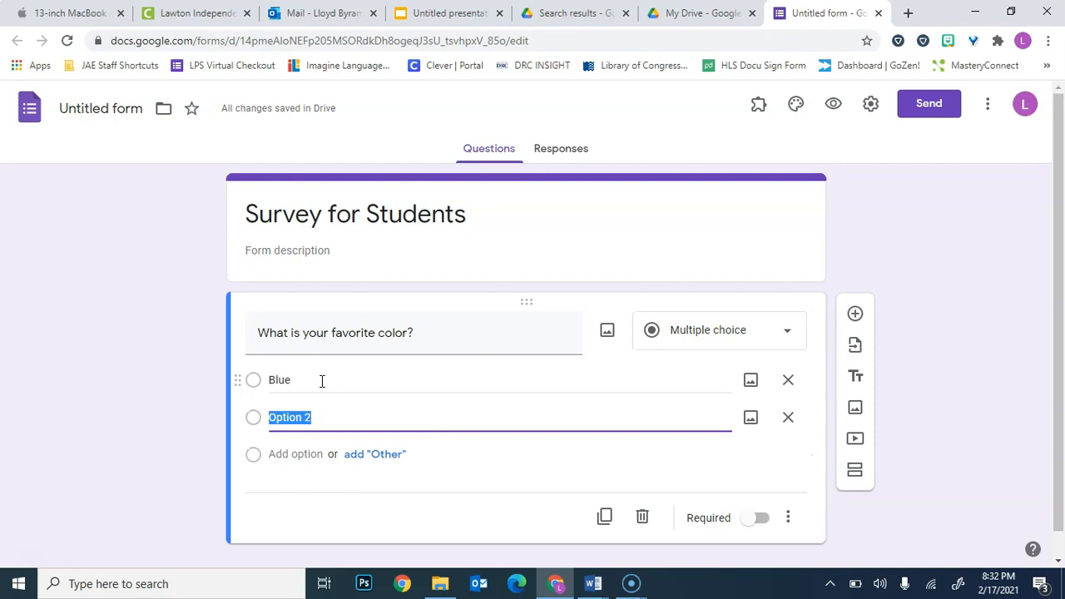
pyautogui.write('Green')
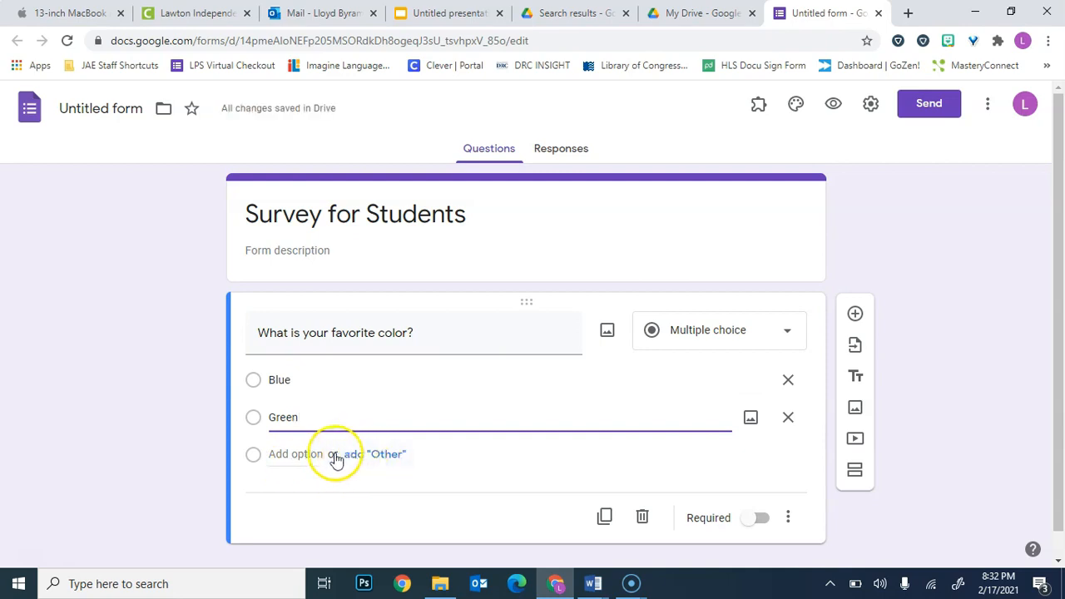
pyautogui.click(257, 461)
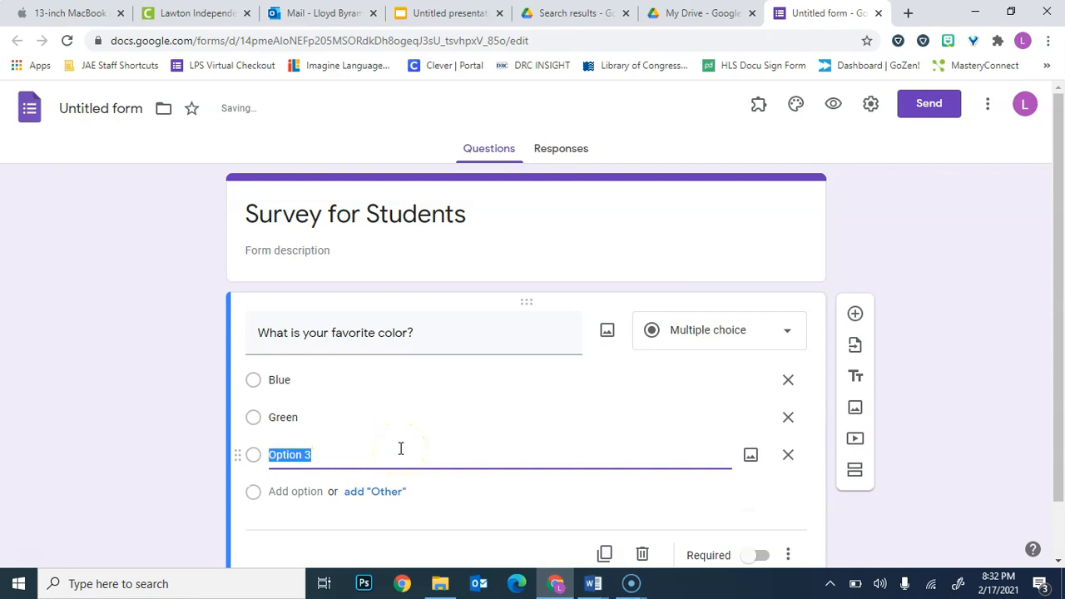
pyautogui.write('Yellow')
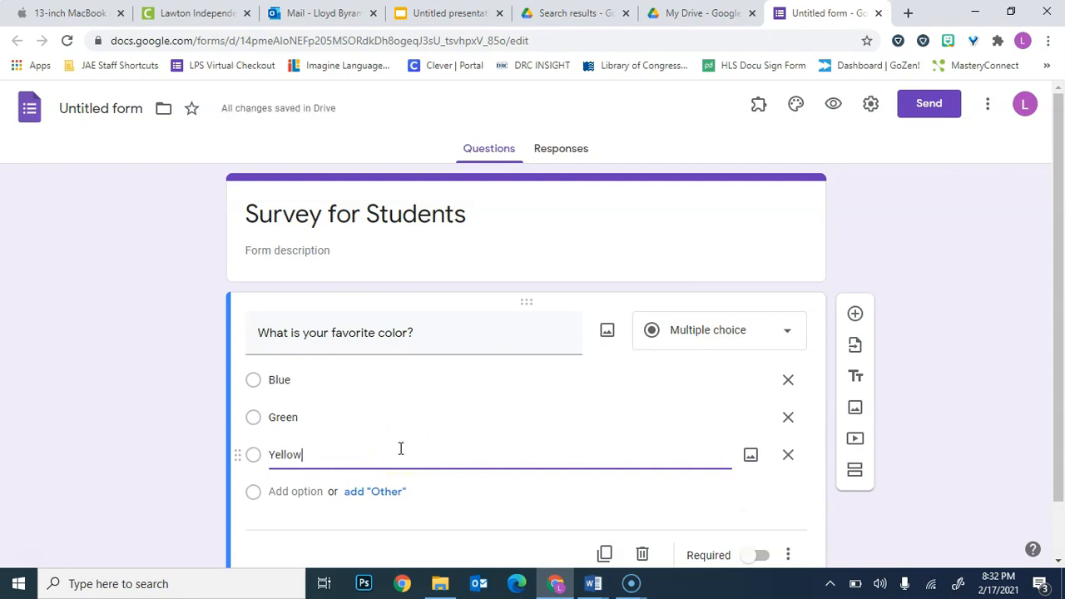
# Make the favorite color question required.
pyautogui.scroll(-1, 401, 450)
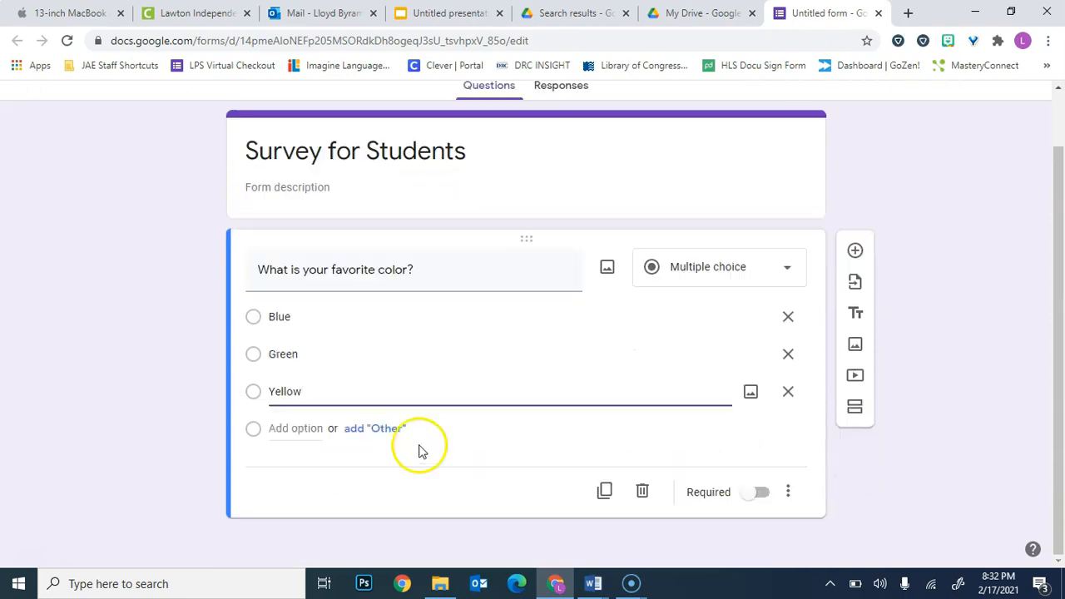
pyautogui.scroll(1, 502, 440)
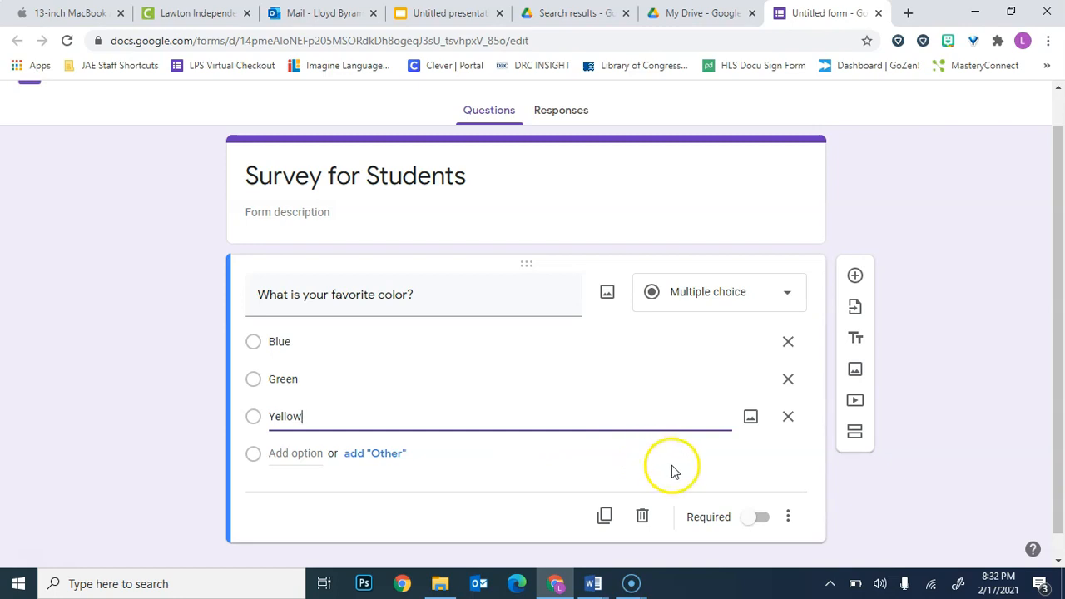
pyautogui.click(758, 519)
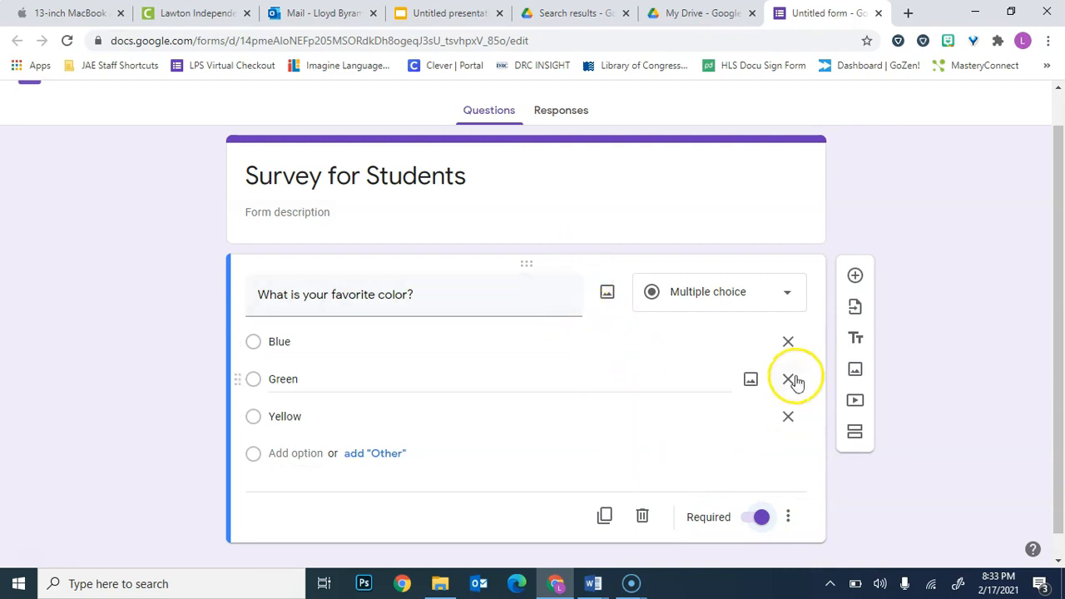
# Add a second question below it reading "On a scale 1 to 10, How much do you like school?".
pyautogui.click(855, 277)
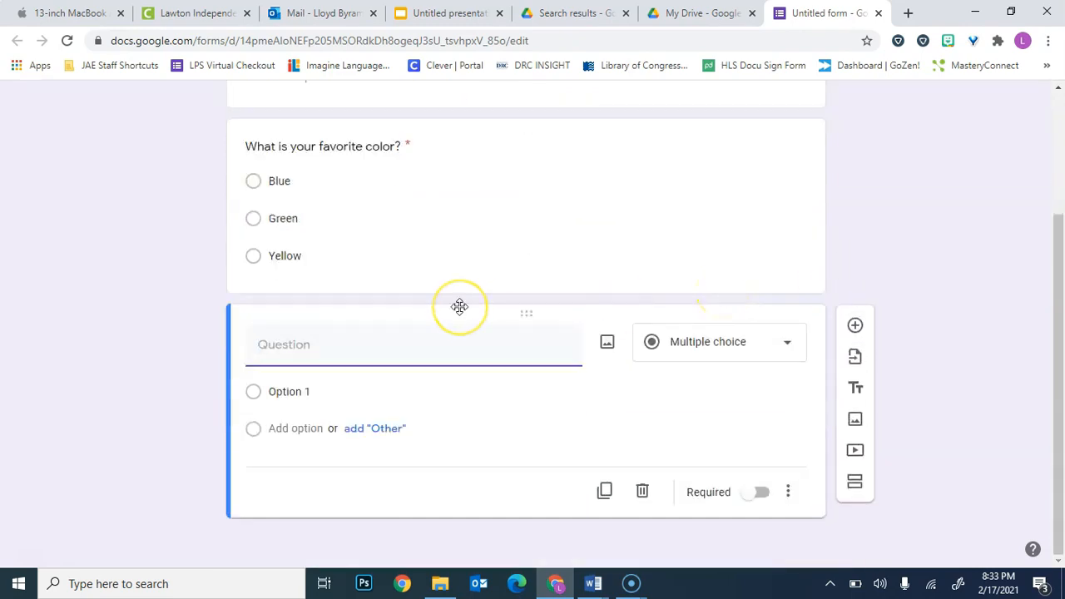
pyautogui.write('On a scale ')
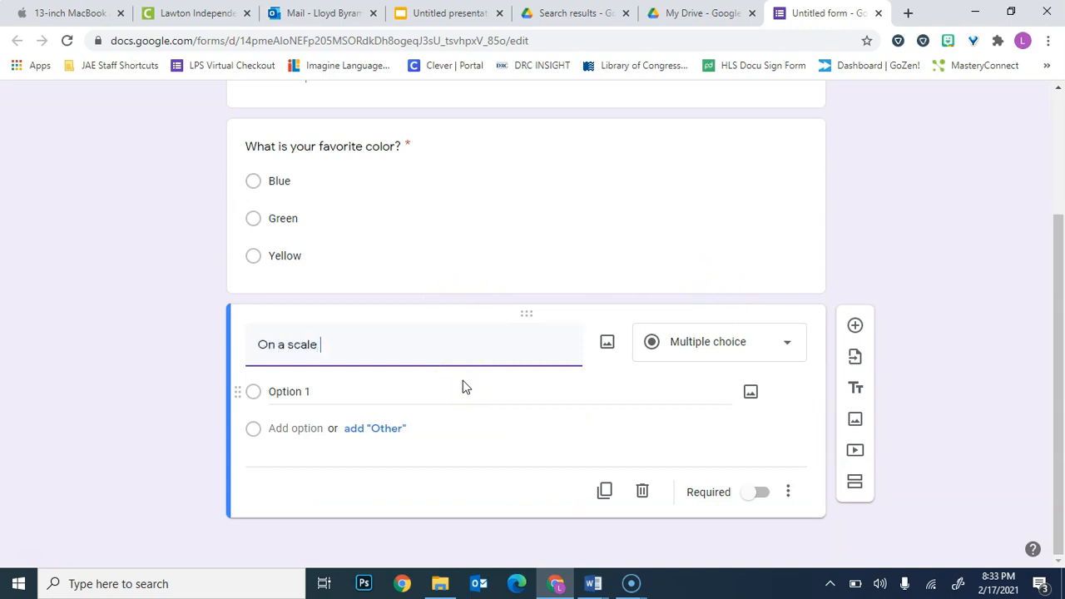
pyautogui.write('1')
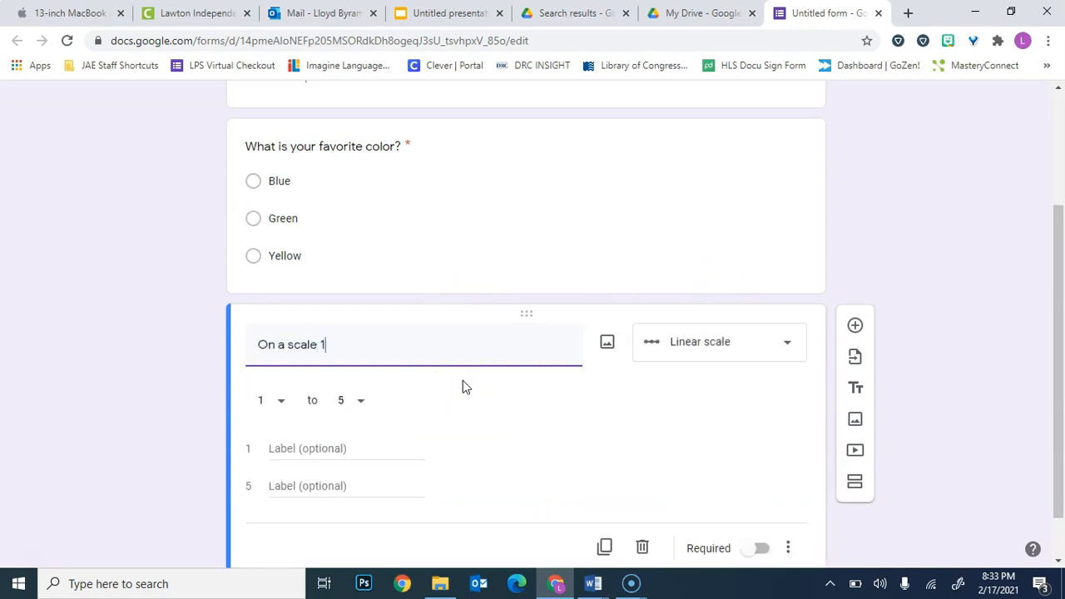
pyautogui.write(' to 10, How much do yo')
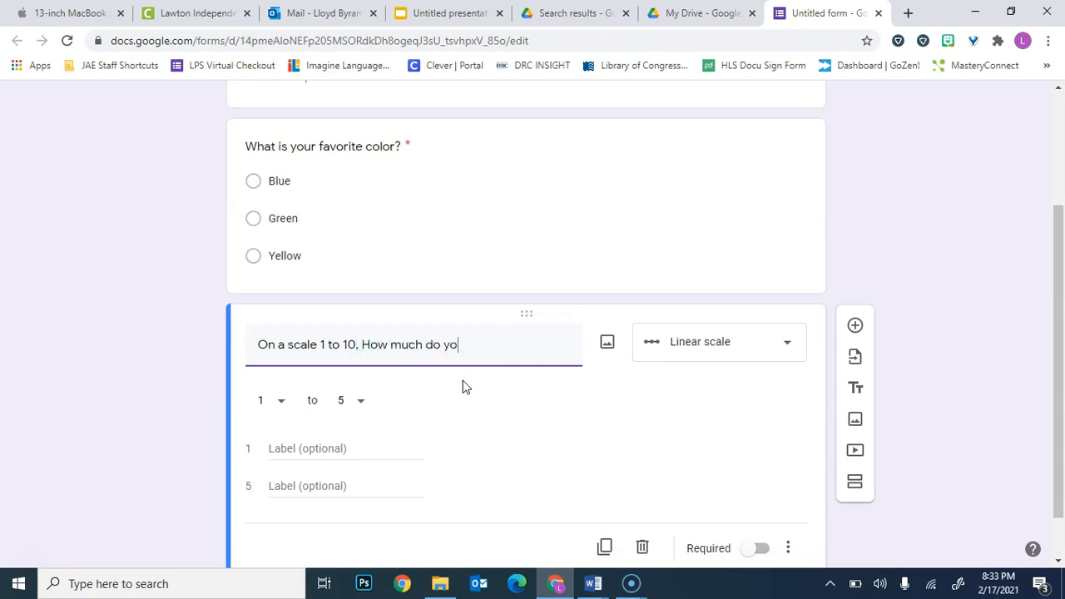
pyautogui.write('u like school?')
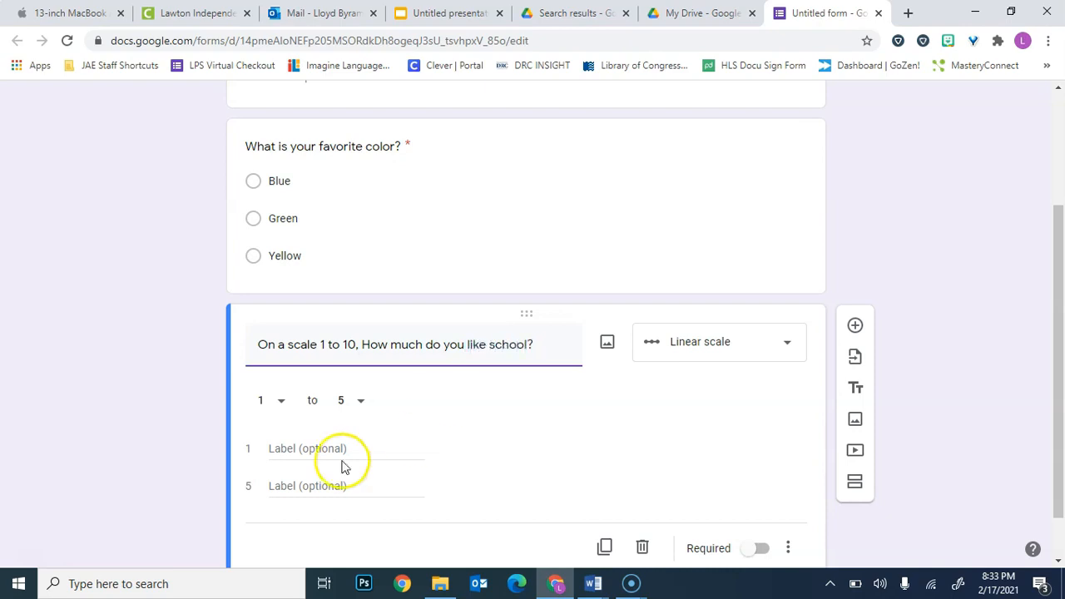
# Run the school question's linear scale from 1 to 10, labelling 1 as "Hate School" and 10 as "I love School".
pyautogui.click(359, 525)
pyautogui.click(360, 406)
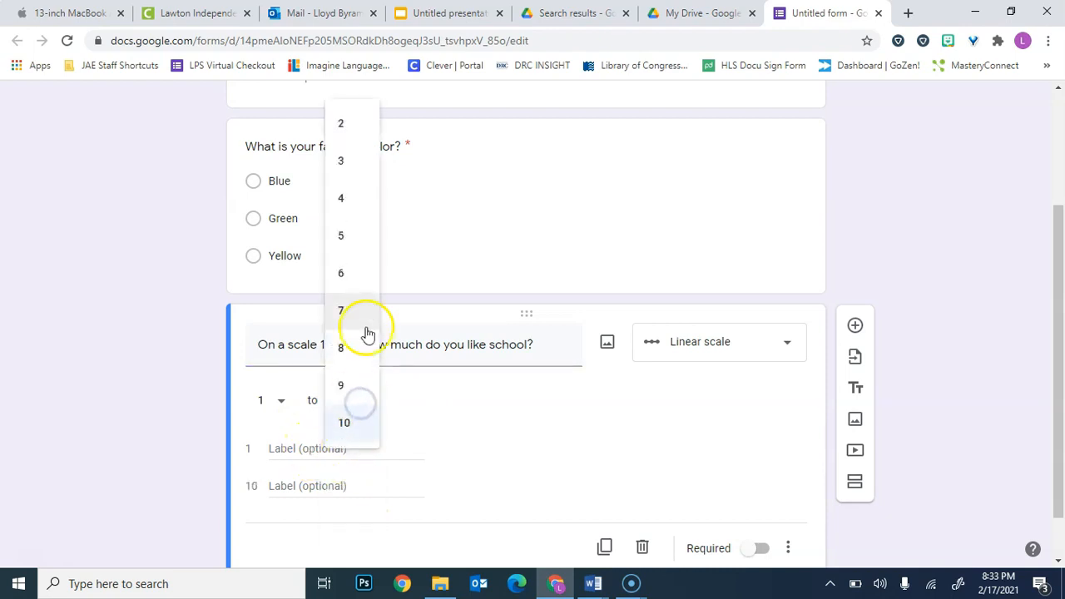
pyautogui.click(414, 440)
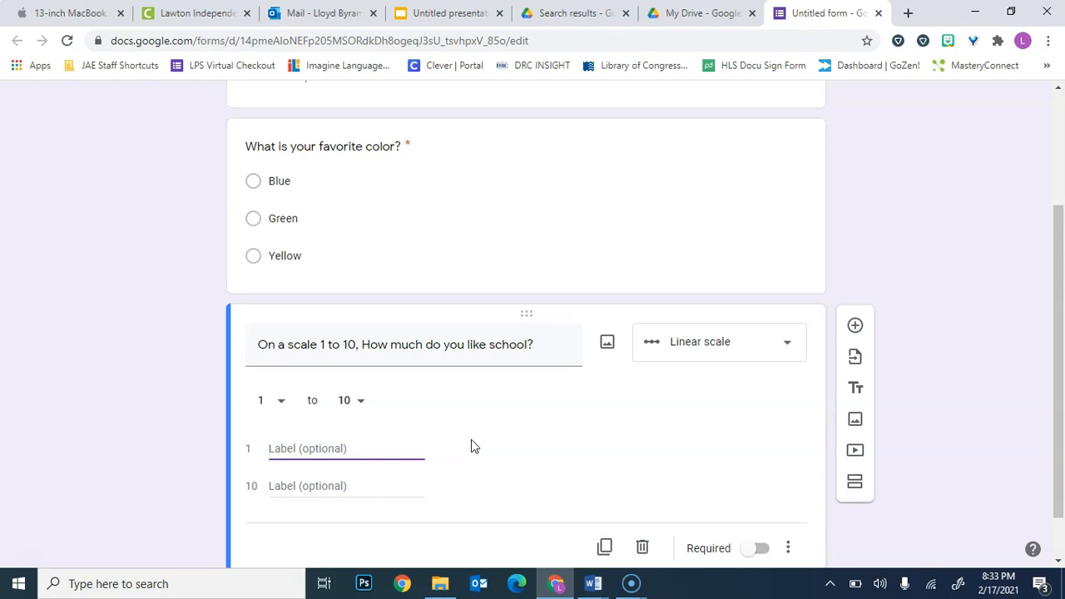
pyautogui.write('Hate School')
pyautogui.click(394, 490)
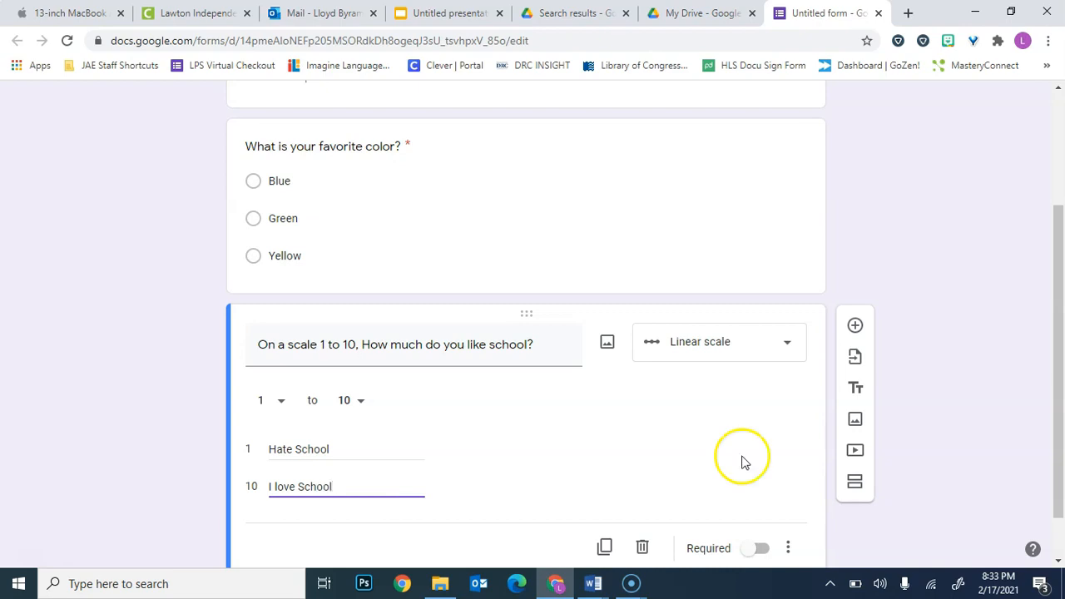
# Make the school rating question required and check its marking in the form.
pyautogui.click(758, 548)
pyautogui.scroll(-1, 782, 408)
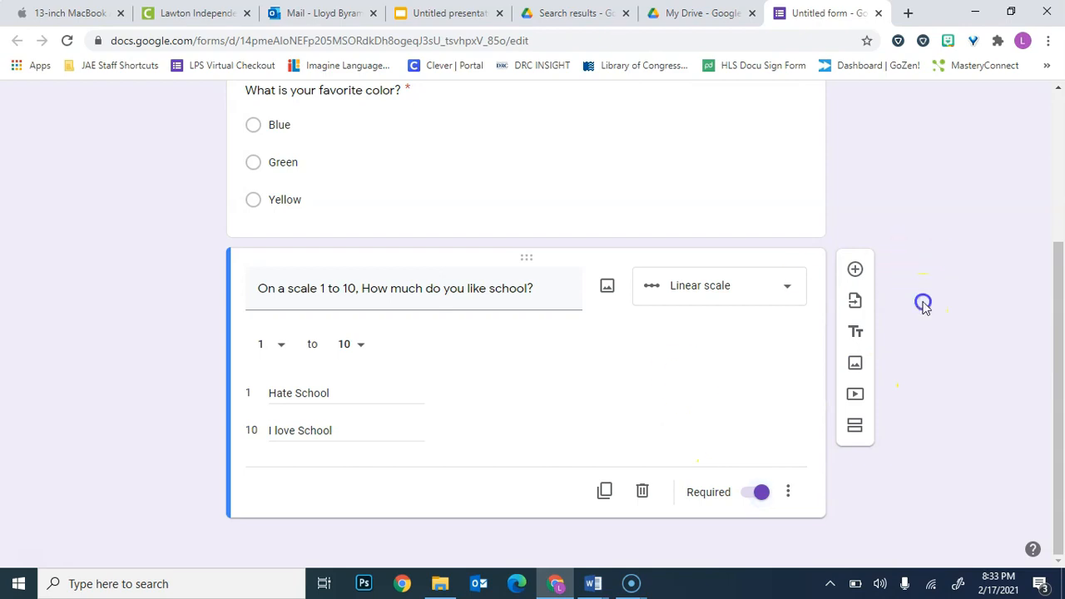
pyautogui.click(720, 126)
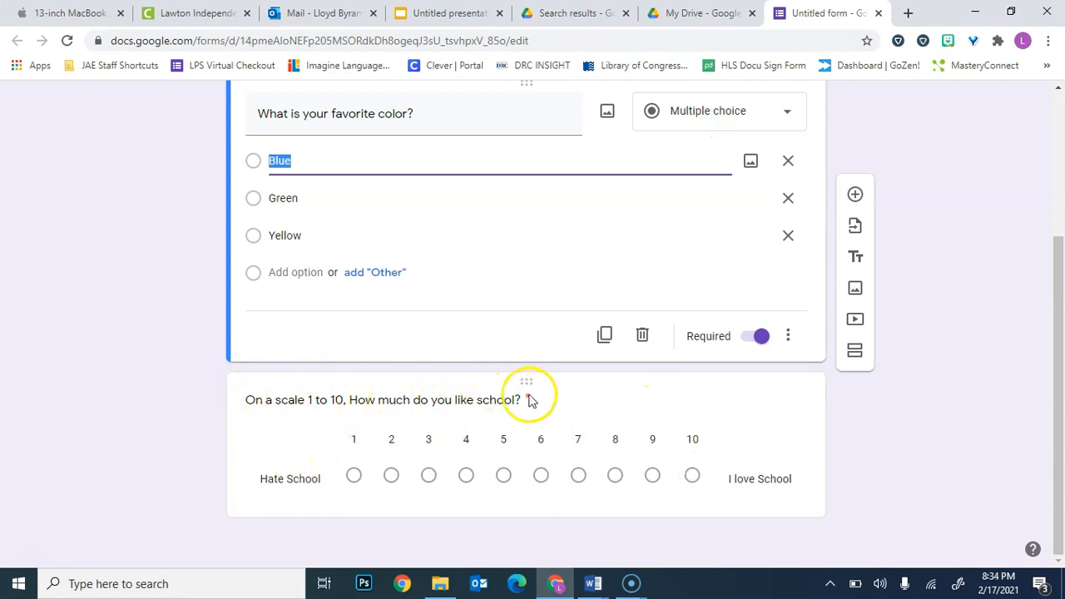
pyautogui.scroll(2, 545, 404)
pyautogui.scroll(-2, 545, 405)
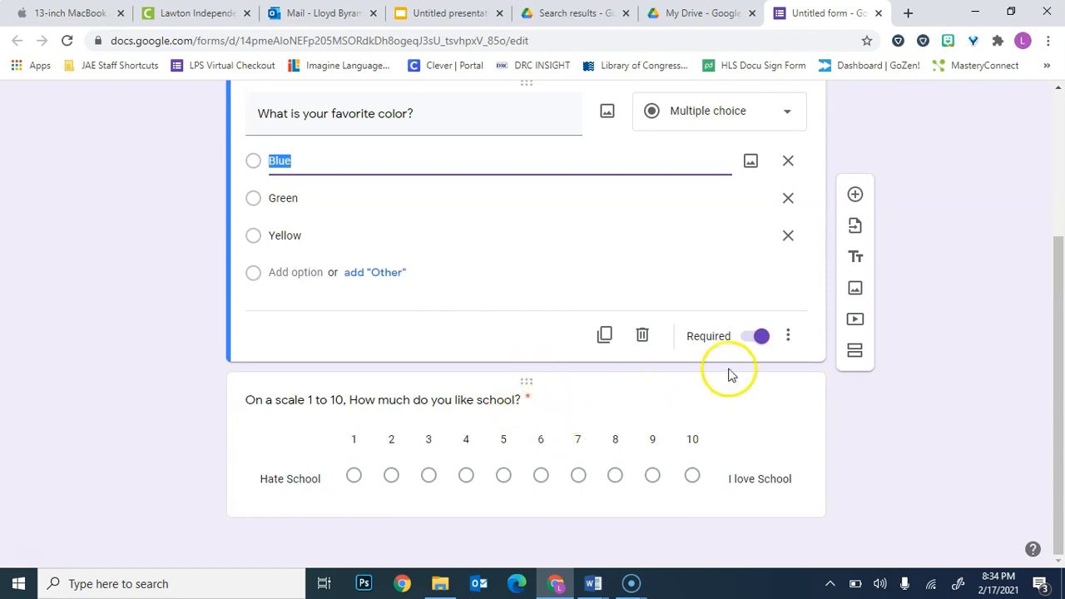
# Turn off the required setting of the school rating question and compare it with the favorite color question.
pyautogui.click(554, 407)
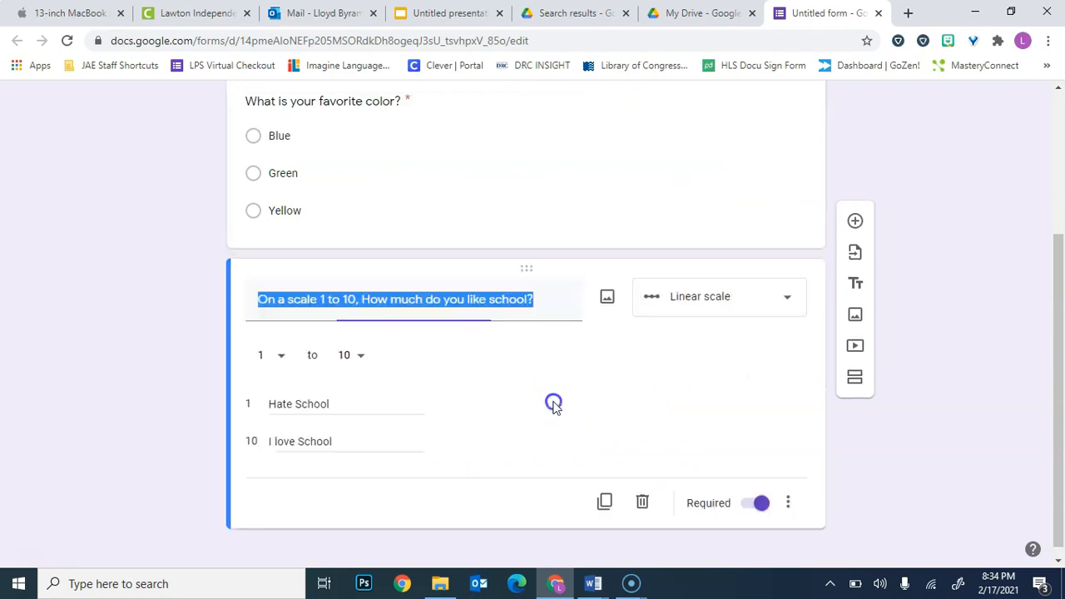
pyautogui.click(757, 505)
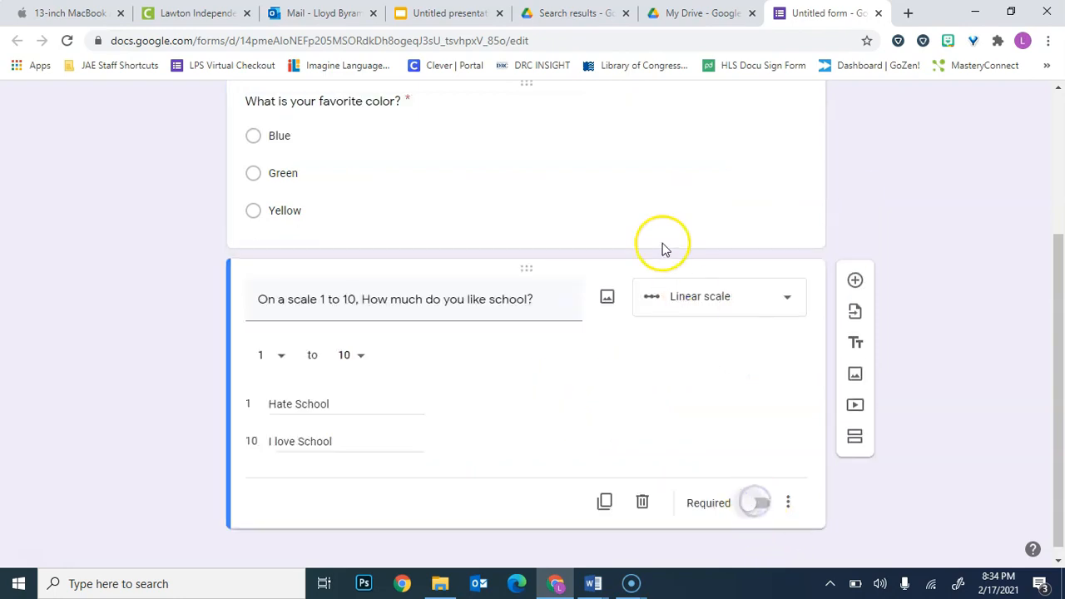
pyautogui.click(625, 173)
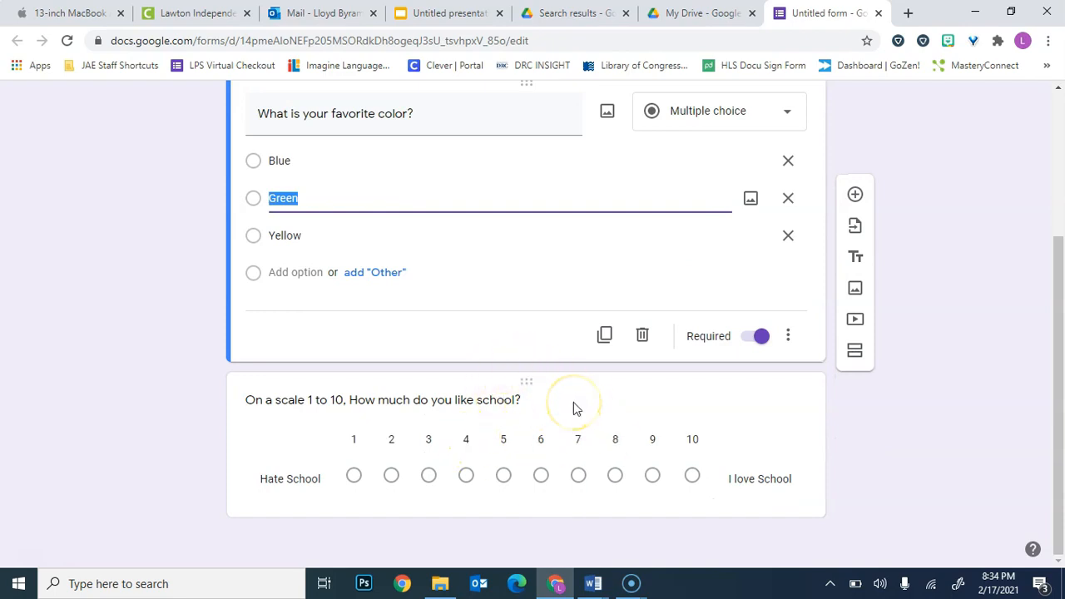
pyautogui.click(706, 415)
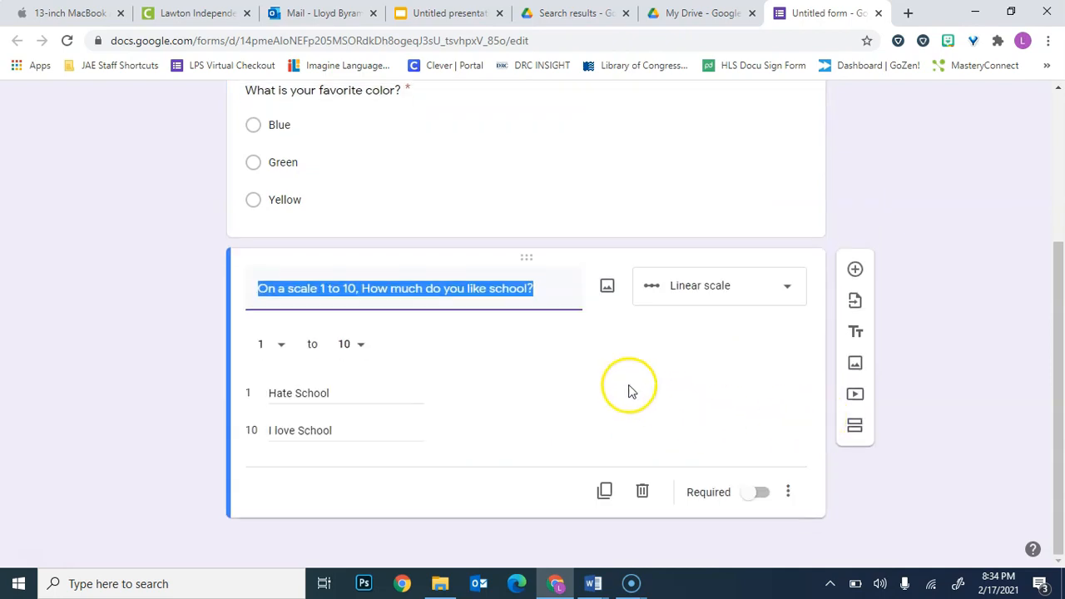
# Look over the form from its title down to the school rating question.
pyautogui.scroll(3, 630, 388)
pyautogui.scroll(-1, 622, 385)
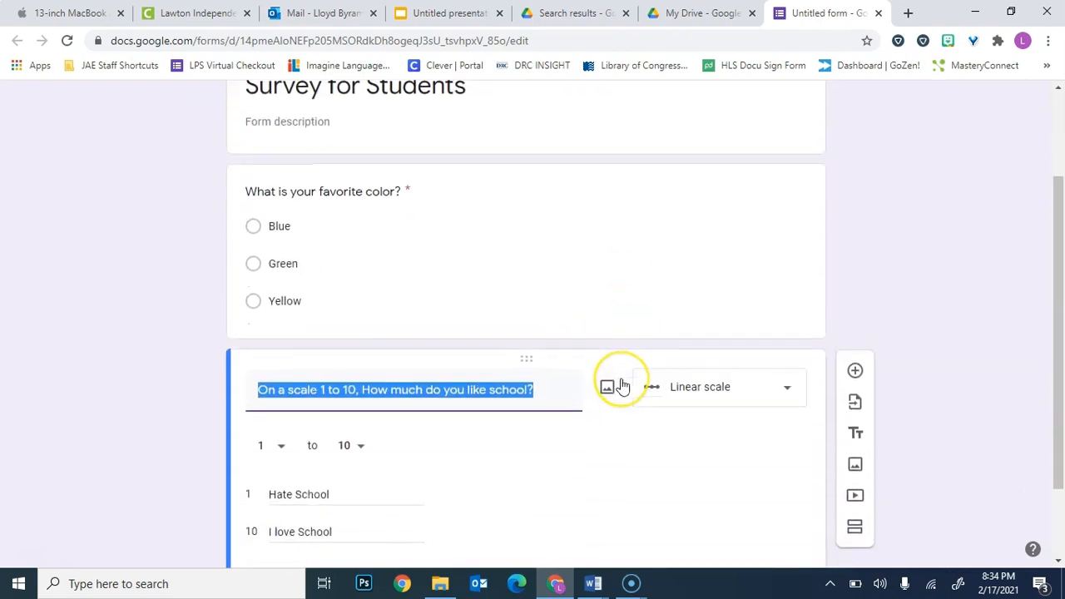
pyautogui.scroll(-1, 623, 385)
pyautogui.scroll(1, 622, 385)
pyautogui.scroll(-1, 622, 384)
pyautogui.scroll(2, 621, 385)
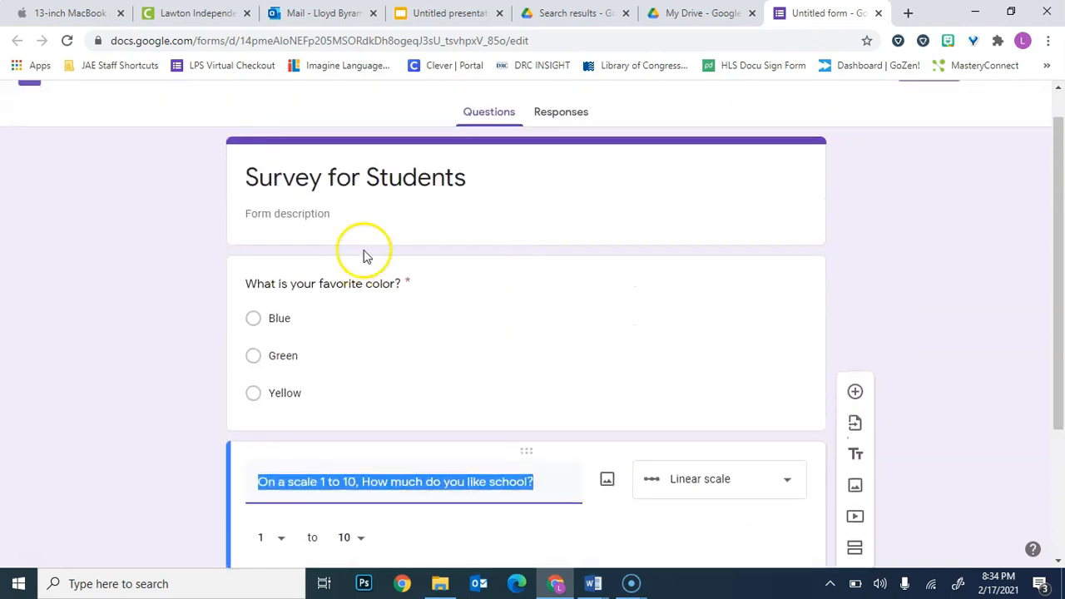
pyautogui.scroll(-2, 583, 381)
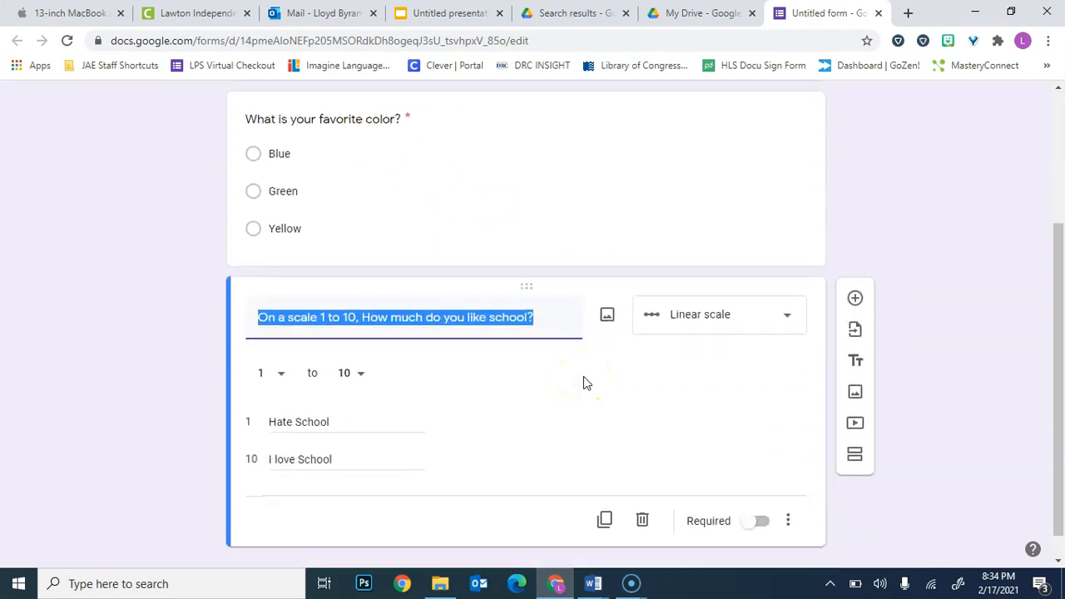
pyautogui.scroll(1, 583, 383)
pyautogui.scroll(-1, 583, 381)
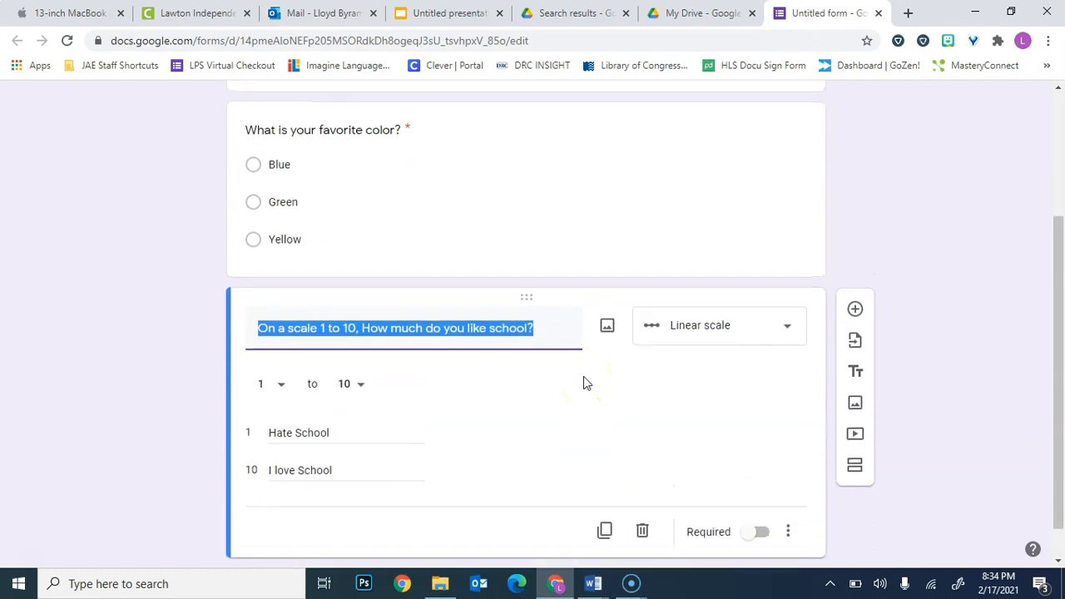
# Add a second section after the school rating question and title it "Teacher".
pyautogui.click(858, 467)
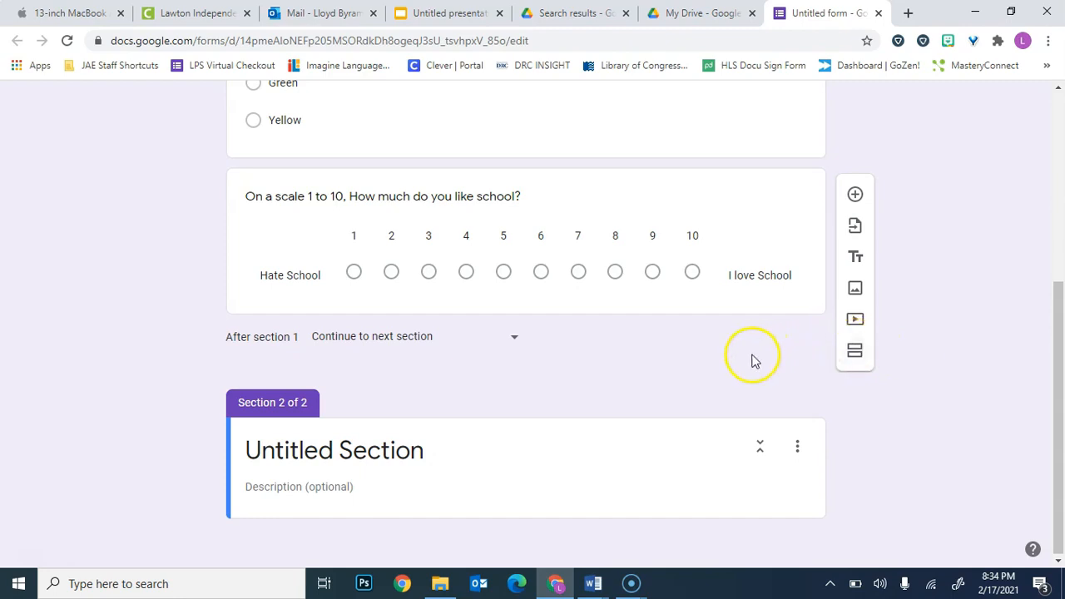
pyautogui.click(398, 450)
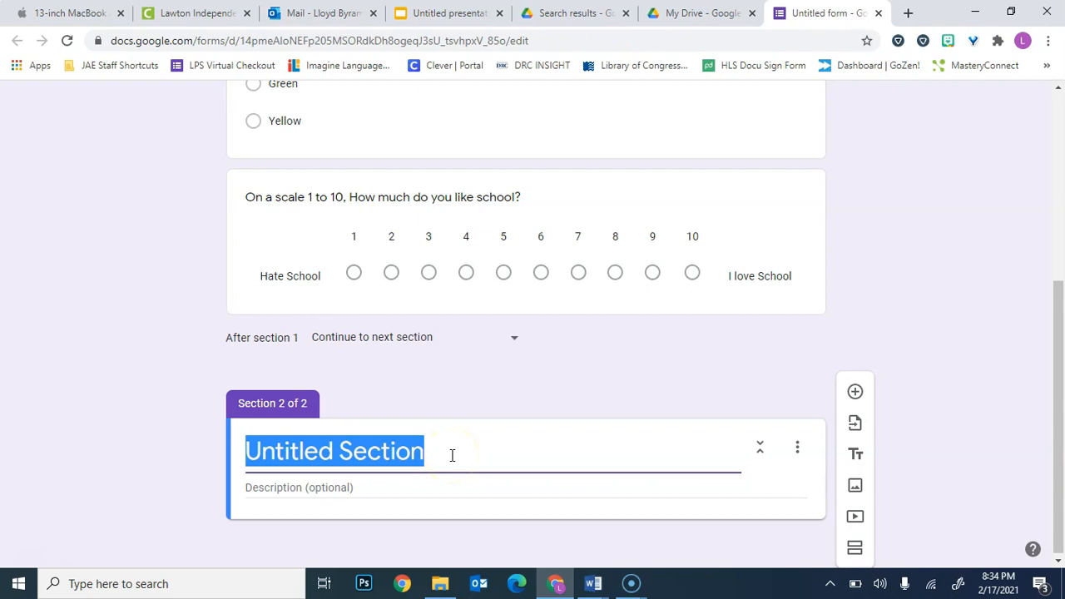
pyautogui.write('S')
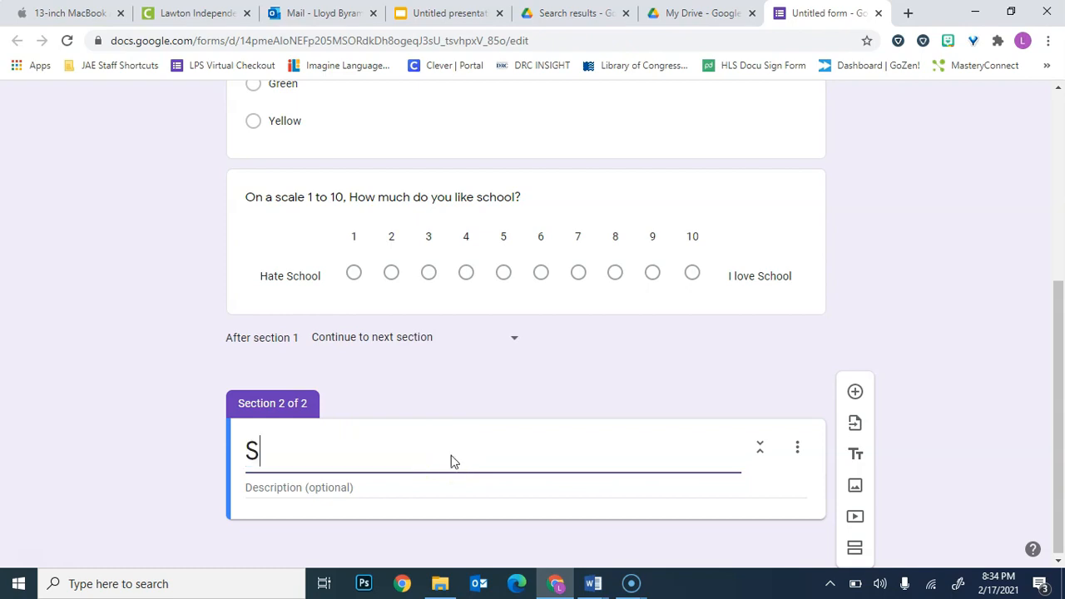
pyautogui.press('BackSpace')
pyautogui.write('Teacher')
# Add a question to the Teacher section reading "Do you like how your teachers teach?".
pyautogui.click(855, 394)
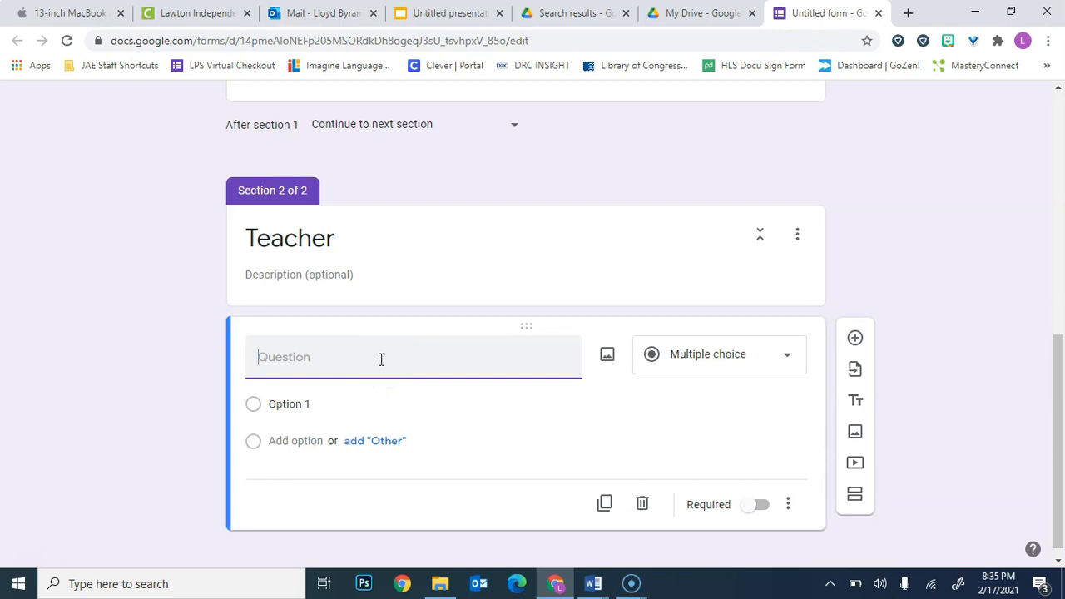
pyautogui.write('Do you like how your teachers teach?')
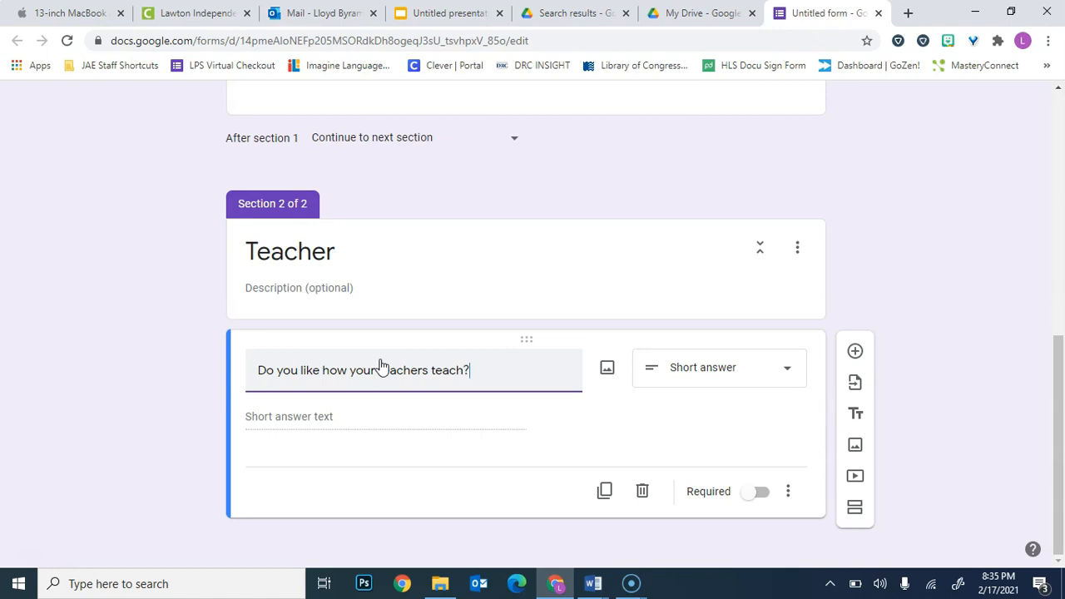
pyautogui.click(392, 423)
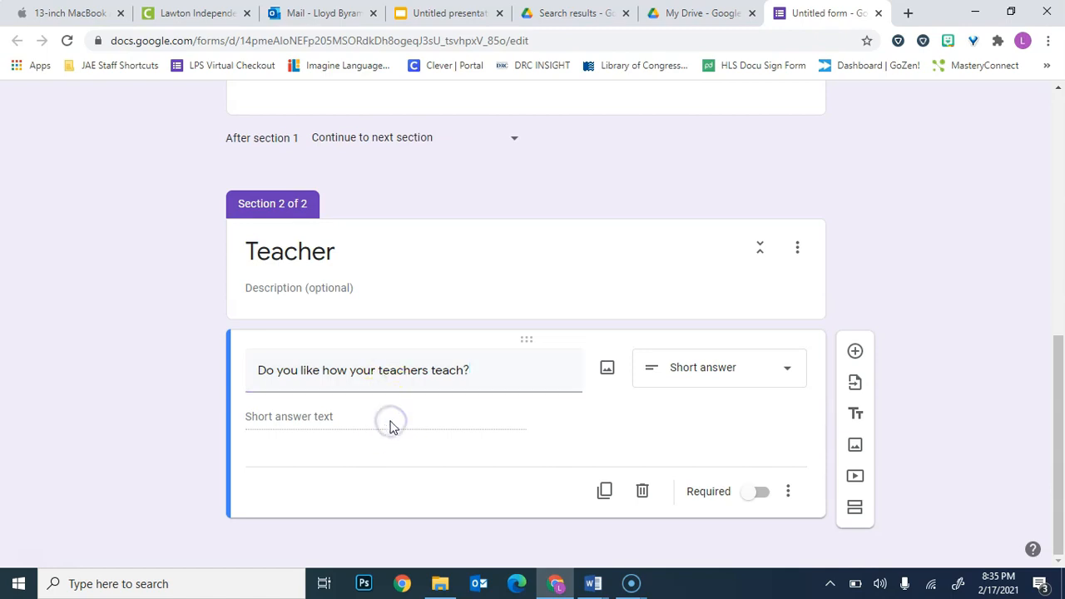
# Change the teaching question to Multiple choice with the answer options Yes, Kinda and No.
pyautogui.click(726, 367)
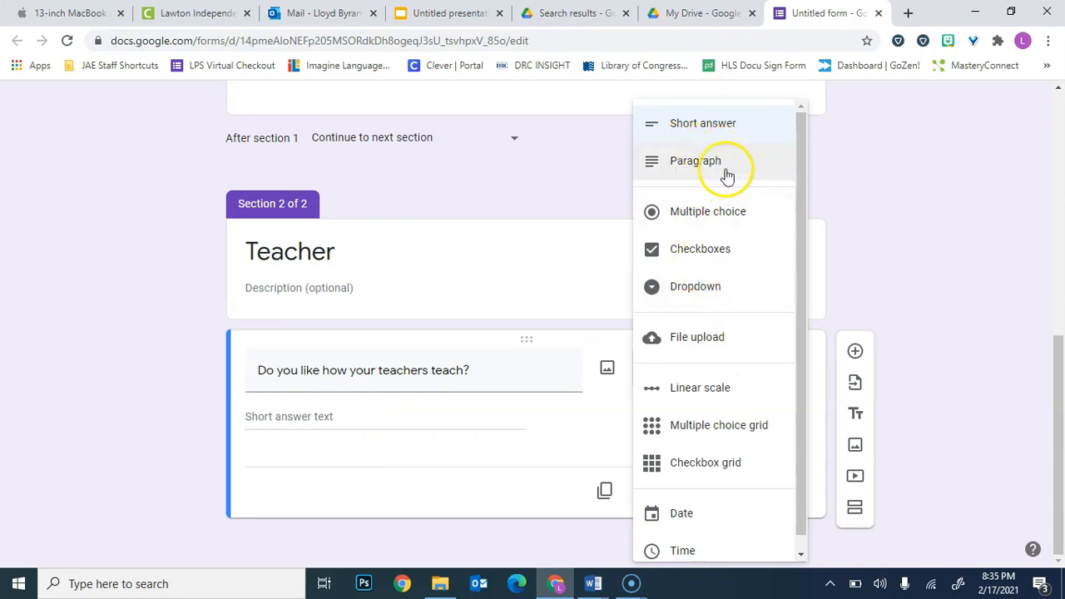
pyautogui.click(729, 218)
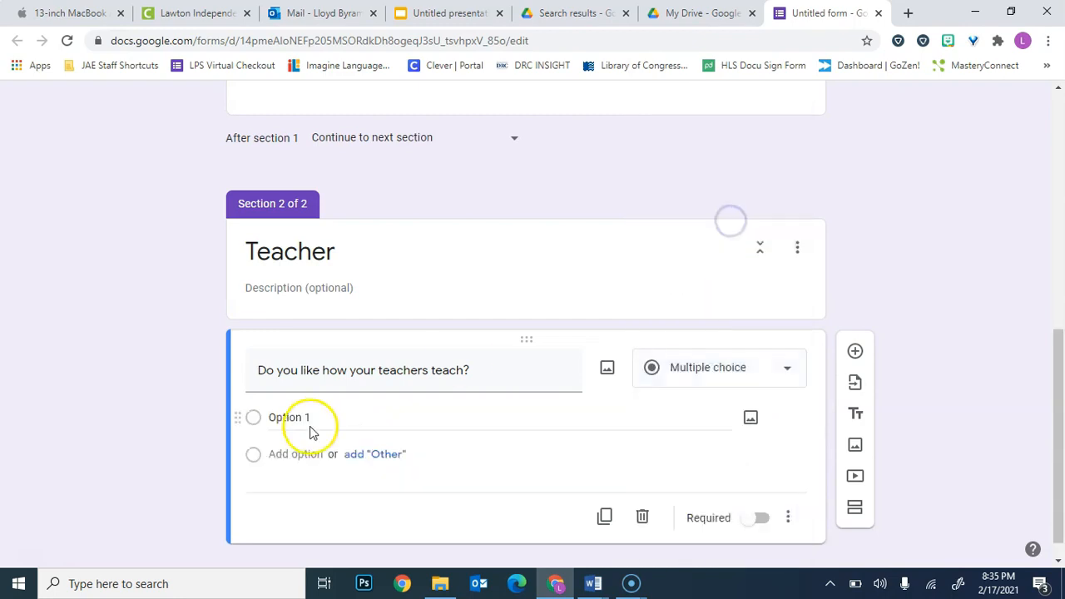
pyautogui.click(305, 415)
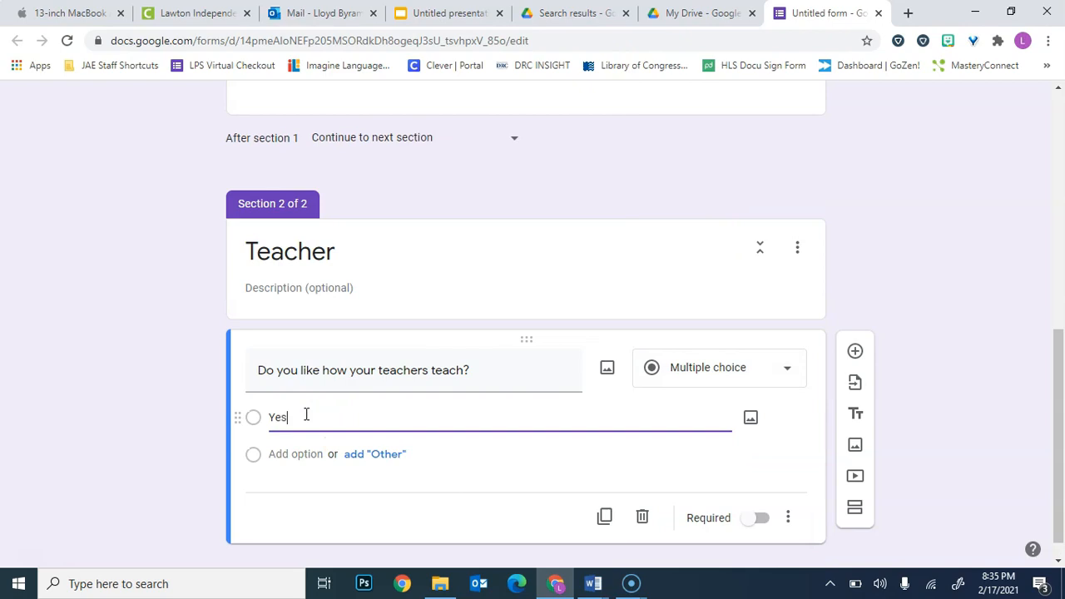
pyautogui.press('Return')
pyautogui.write('Kin')
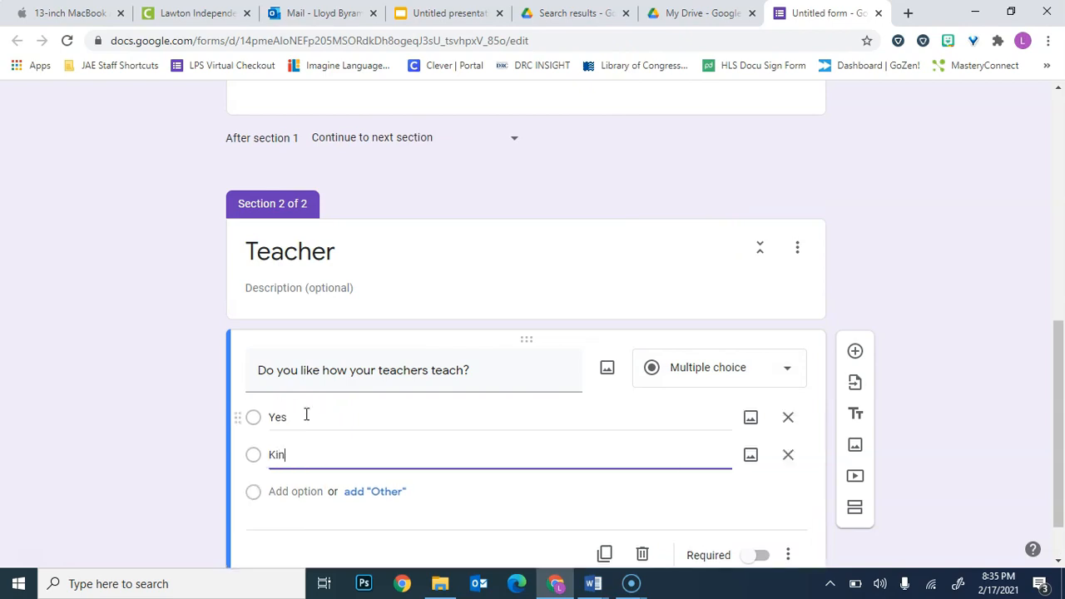
pyautogui.write('da')
pyautogui.press('Return')
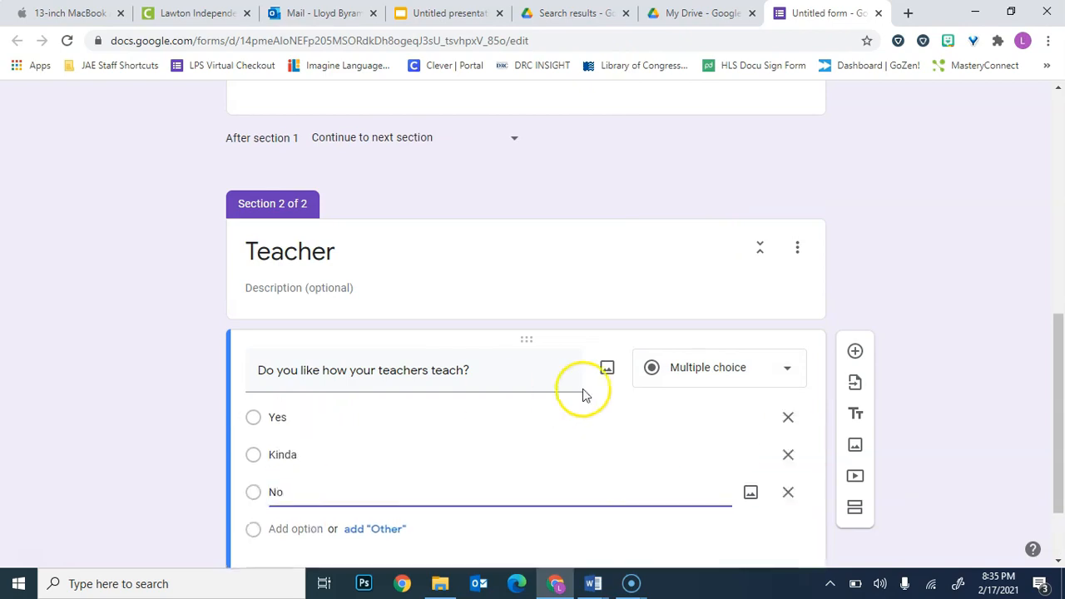
pyautogui.scroll(-1, 897, 254)
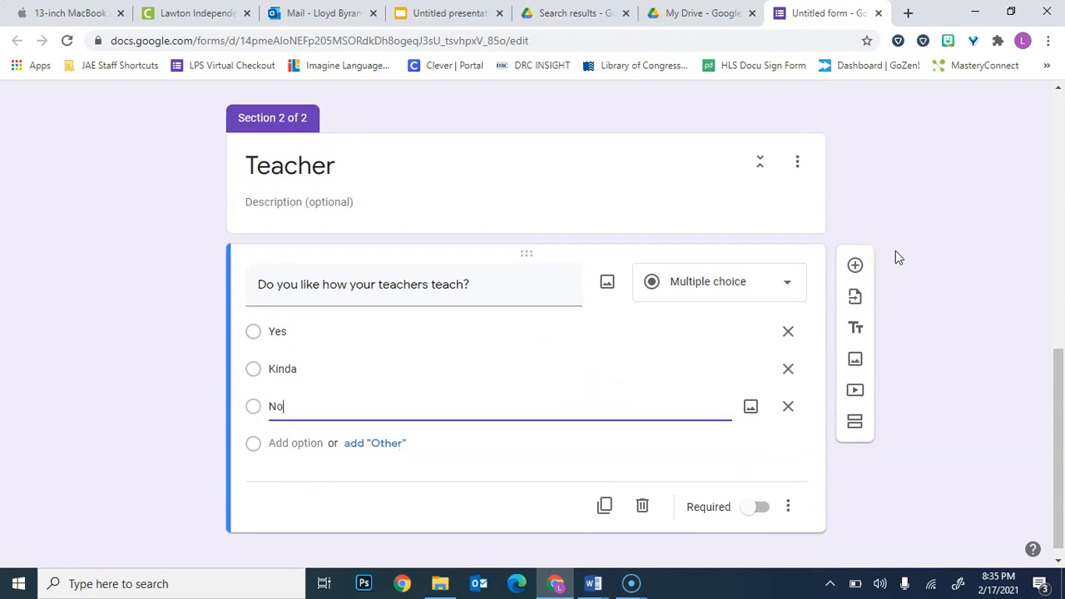
pyautogui.click(905, 275)
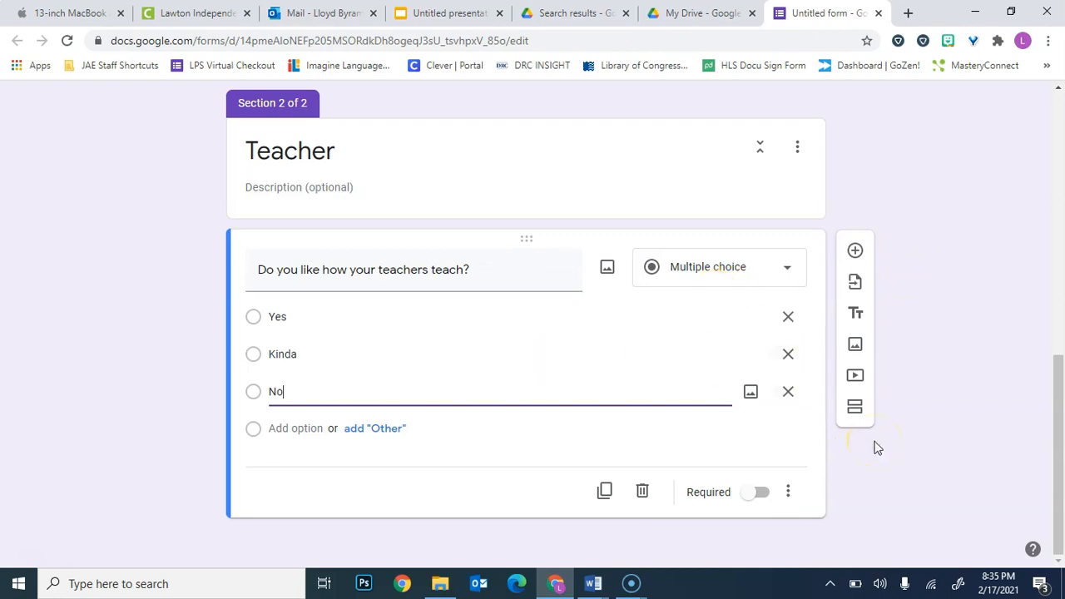
# Review both sections of the form and make the teaching question required.
pyautogui.scroll(10, 878, 448)
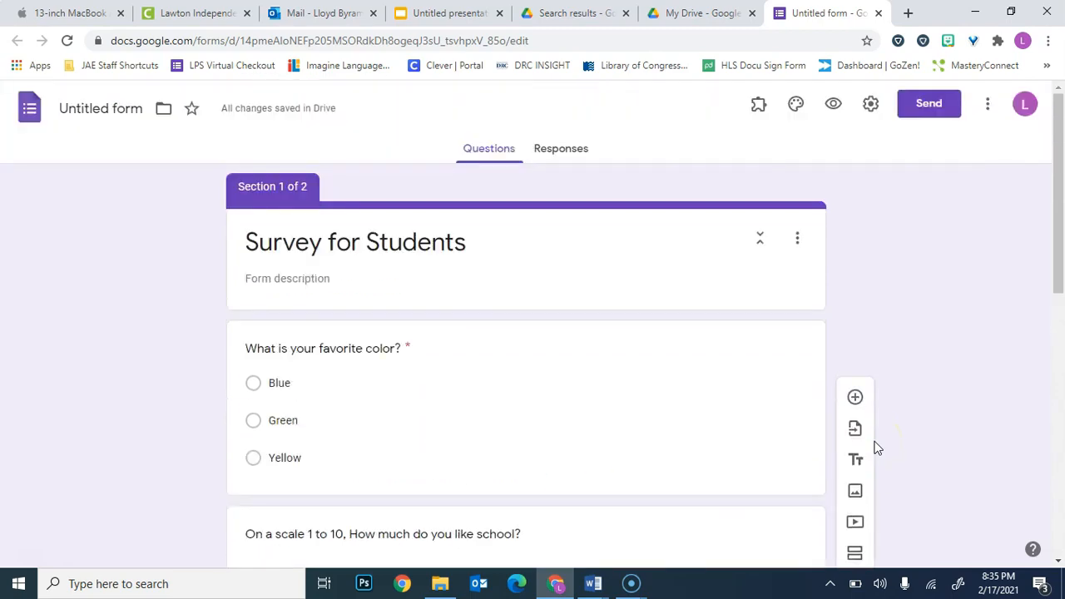
pyautogui.scroll(-7, 878, 448)
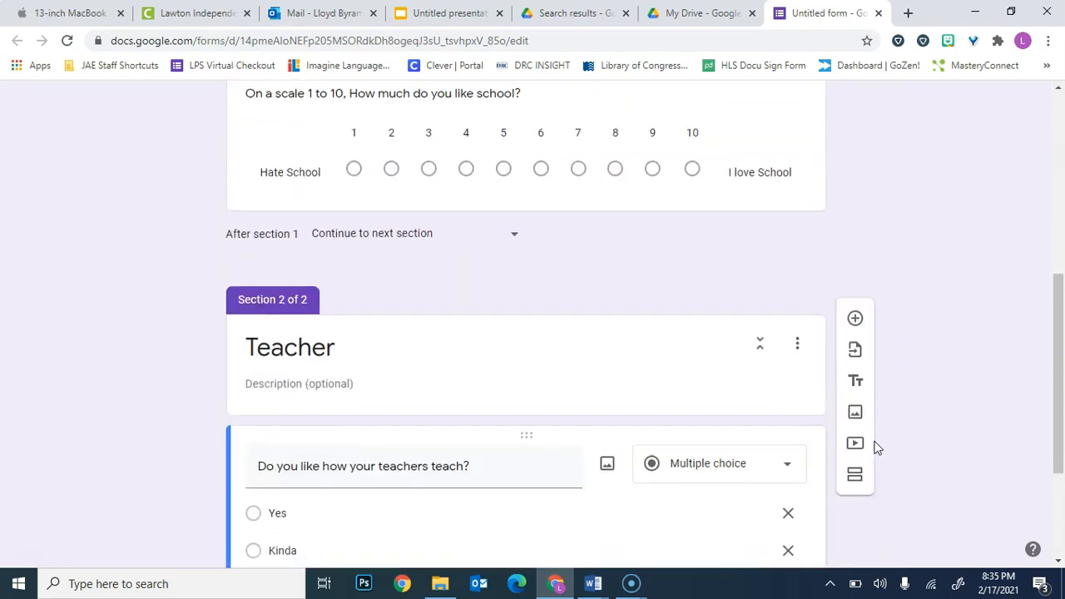
pyautogui.click(752, 497)
# Make the school rating question in section 1 required and check the required markings.
pyautogui.scroll(4, 930, 387)
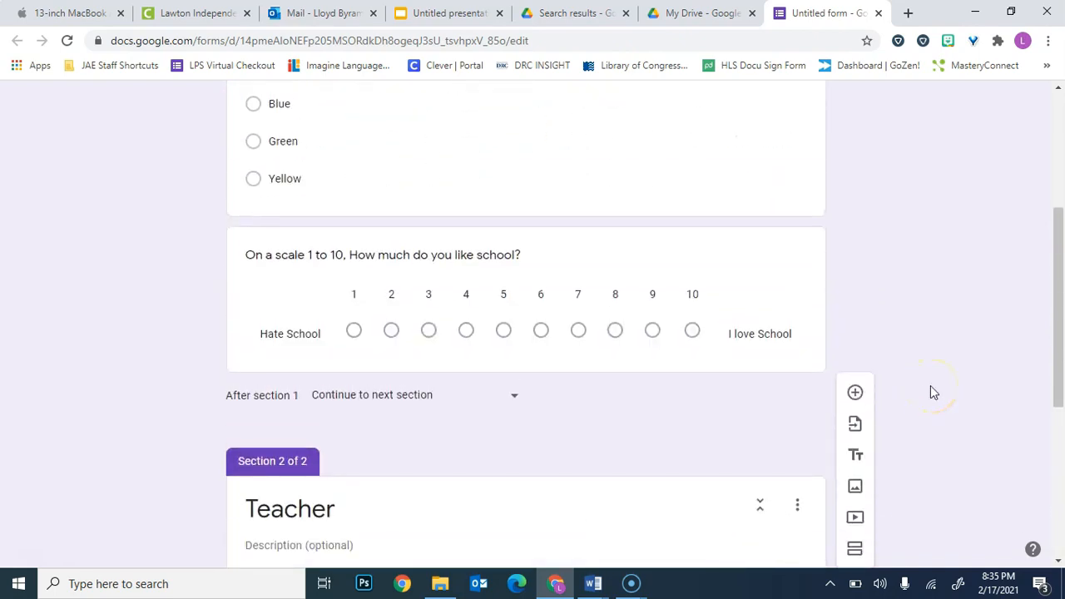
pyautogui.click(790, 299)
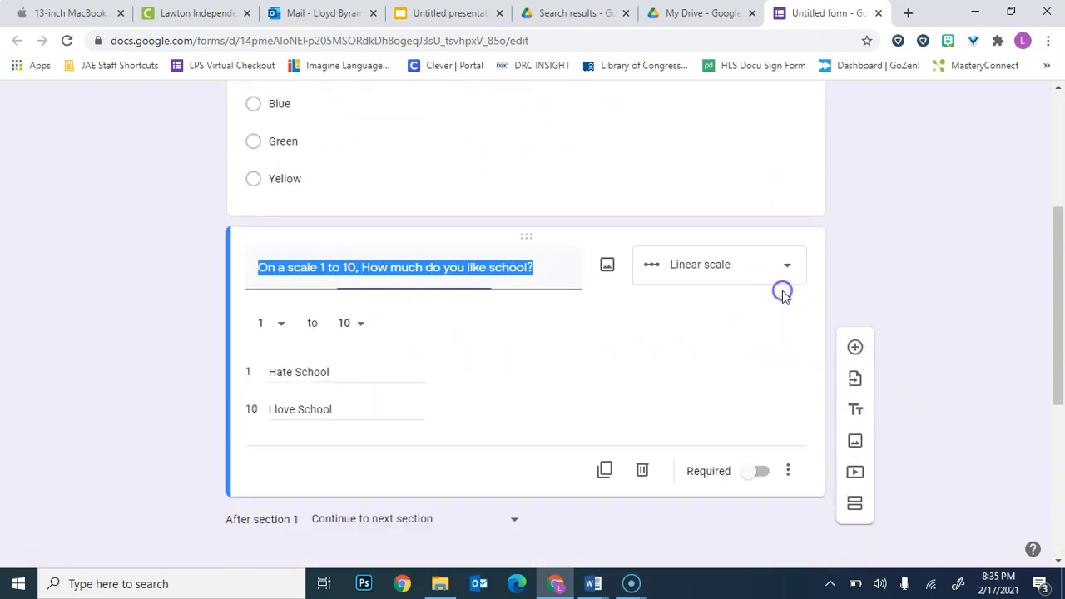
pyautogui.click(759, 473)
pyautogui.click(756, 140)
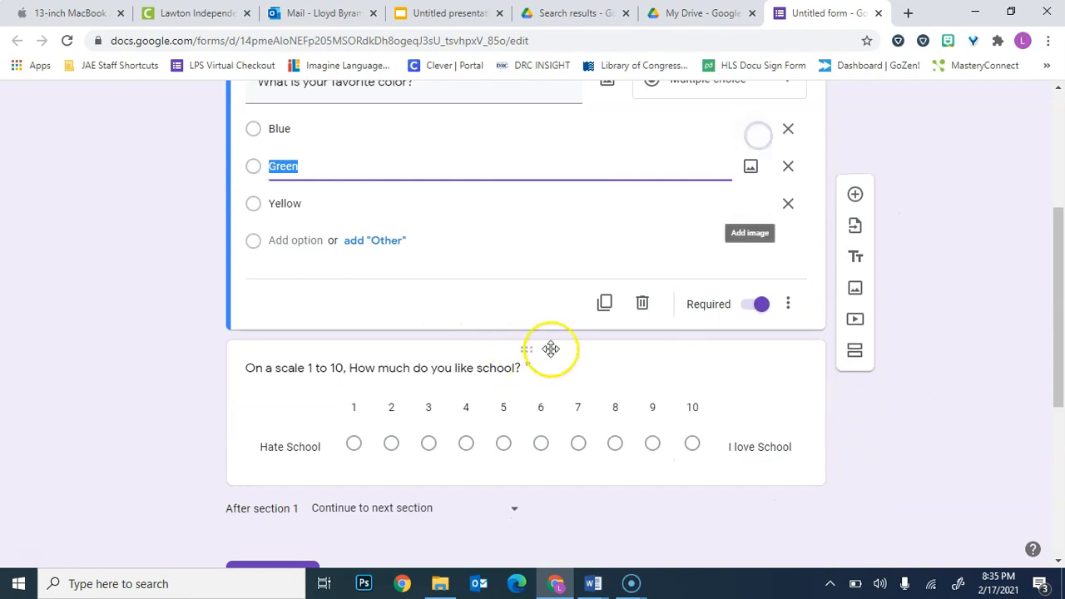
pyautogui.scroll(3, 866, 215)
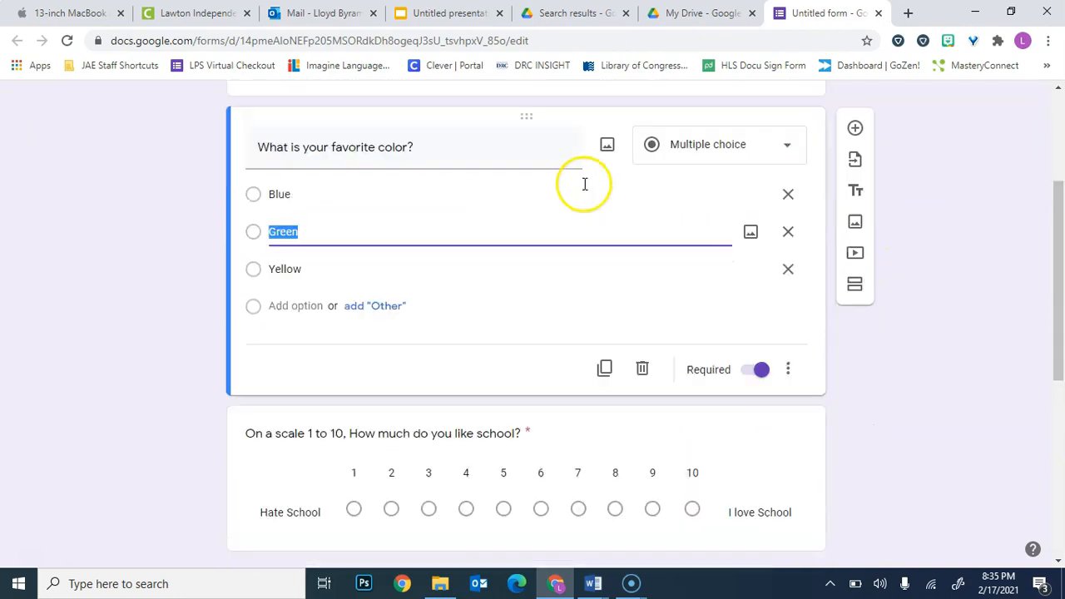
pyautogui.scroll(-6, 583, 187)
pyautogui.scroll(10, 775, 197)
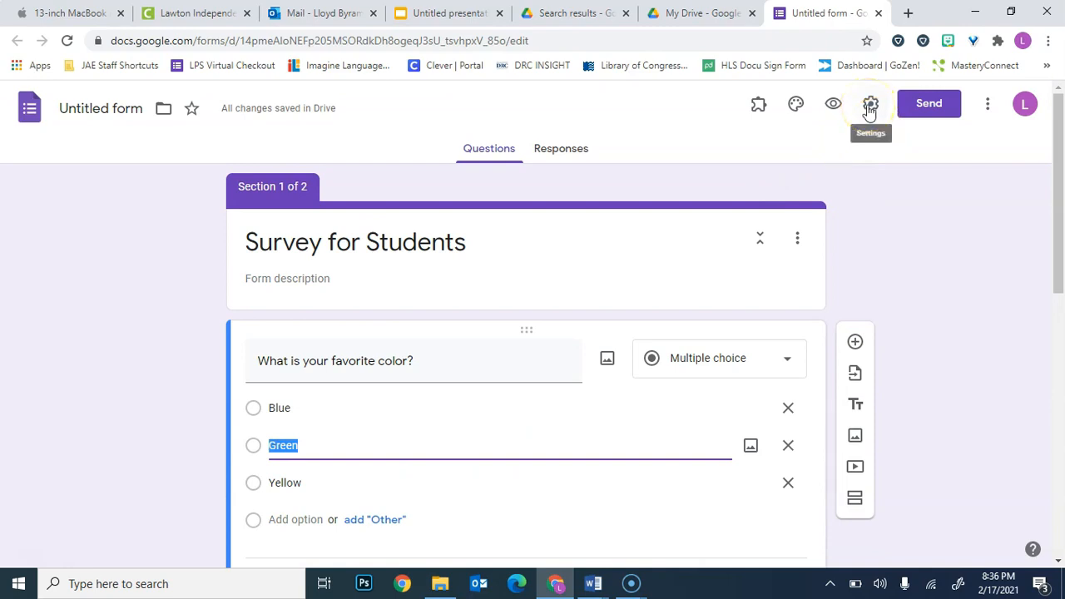
# Insert the Work and School theme image of a person shining a light beam into the night sky as the form header.
pyautogui.click(796, 103)
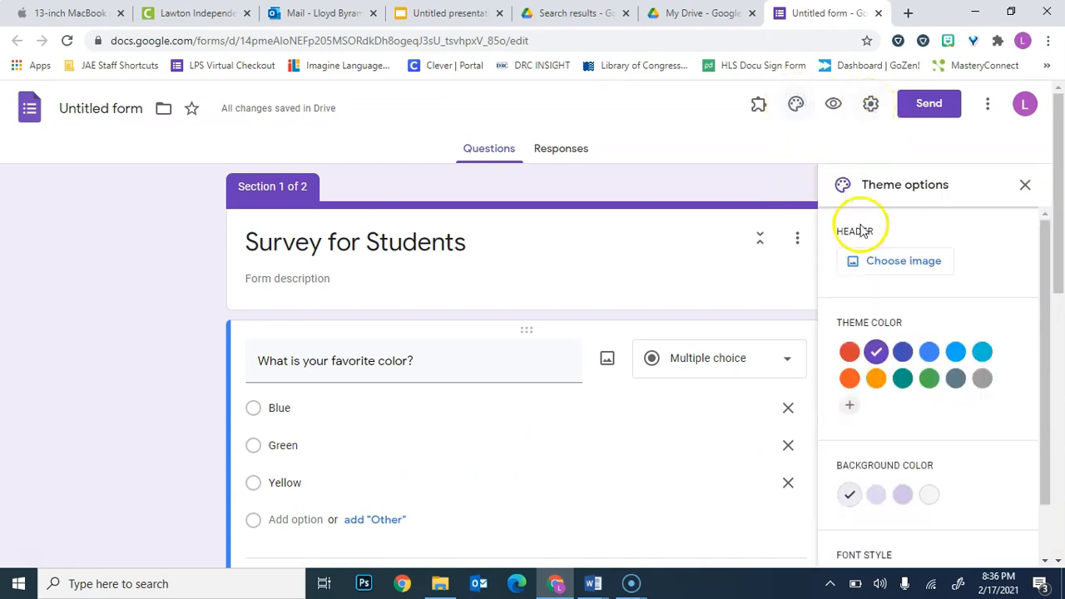
pyautogui.scroll(-1, 916, 397)
pyautogui.scroll(1, 916, 397)
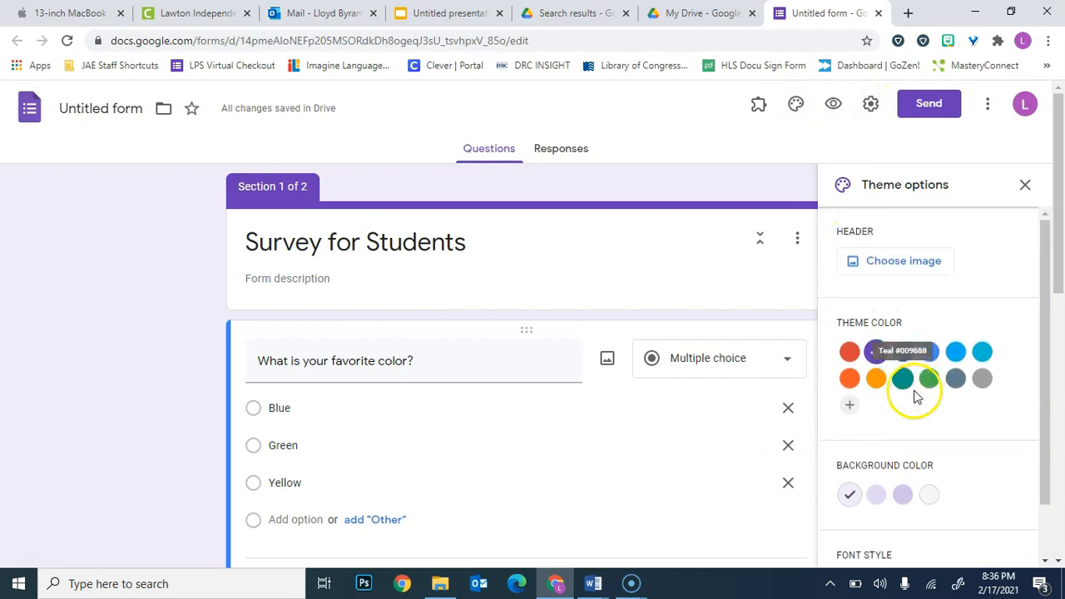
pyautogui.click(876, 264)
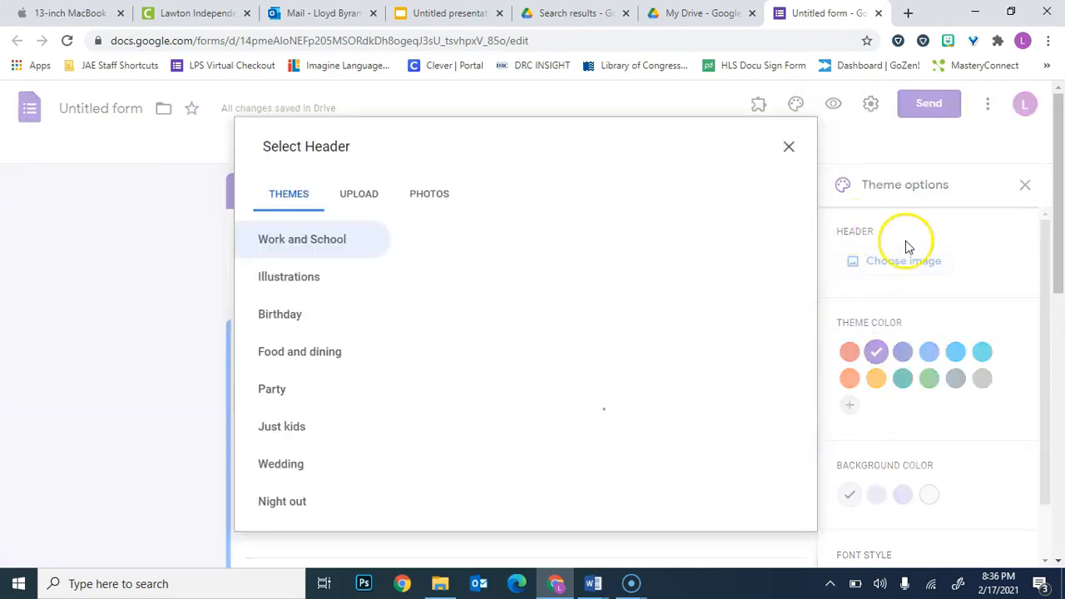
pyautogui.scroll(-3, 591, 332)
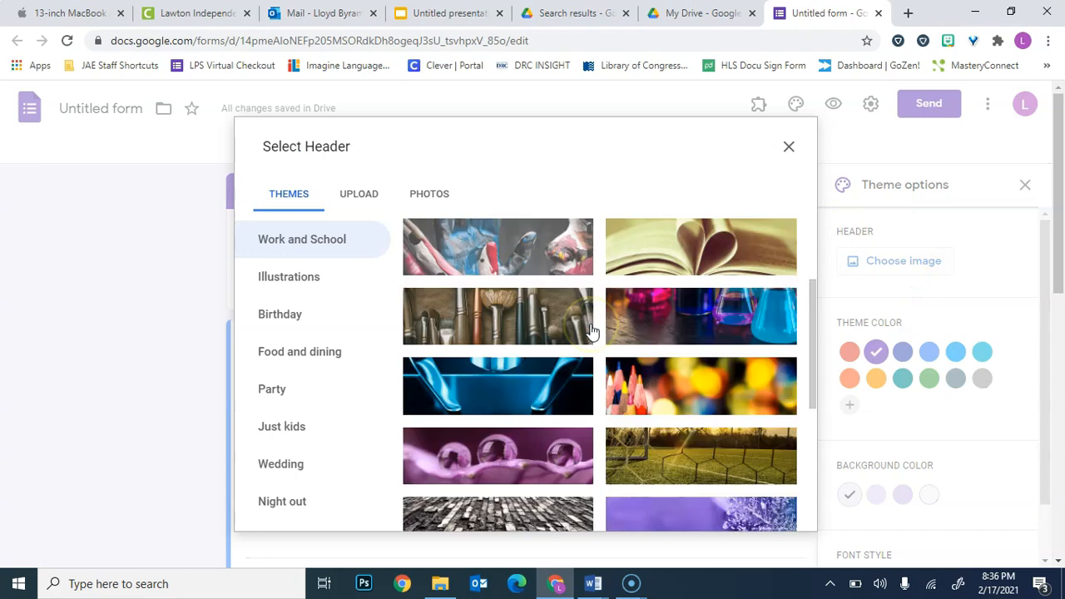
pyautogui.scroll(-5, 591, 331)
pyautogui.scroll(2, 591, 331)
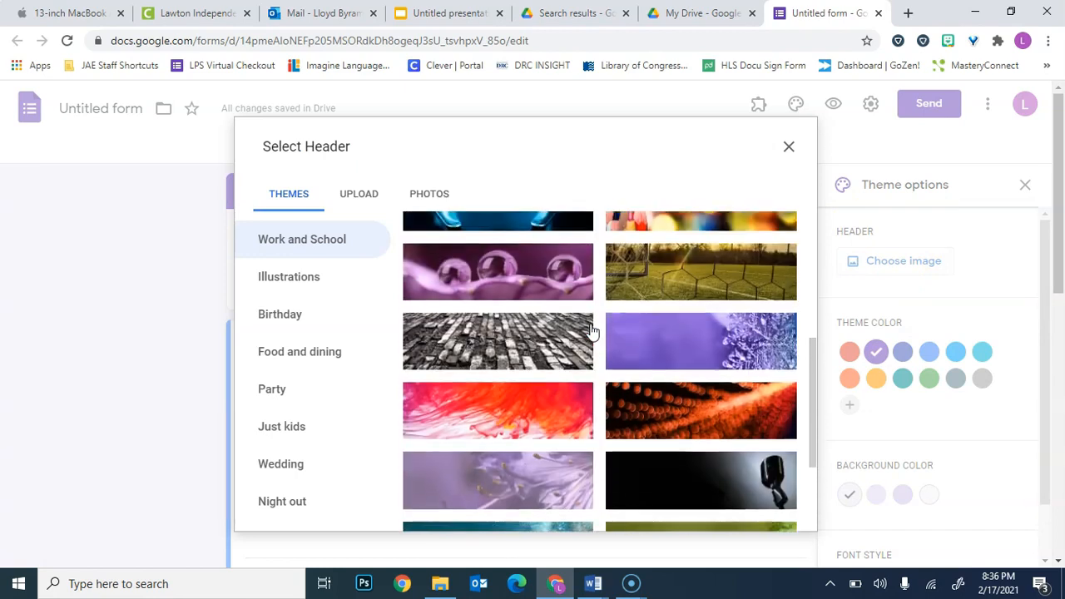
pyautogui.scroll(6, 591, 331)
pyautogui.scroll(-3, 702, 343)
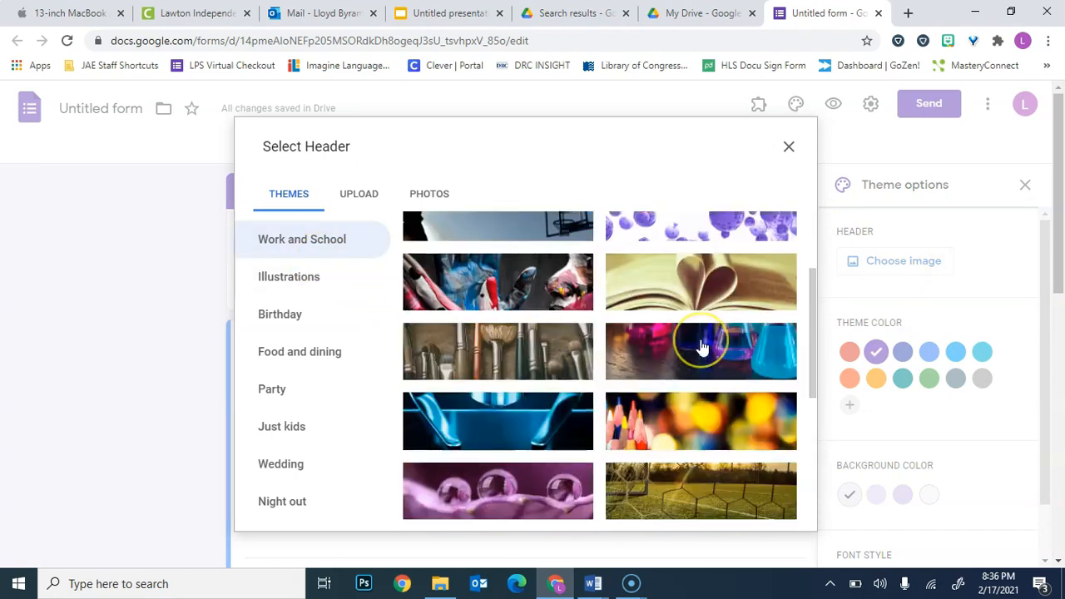
pyautogui.scroll(-6, 702, 344)
pyautogui.scroll(1, 702, 348)
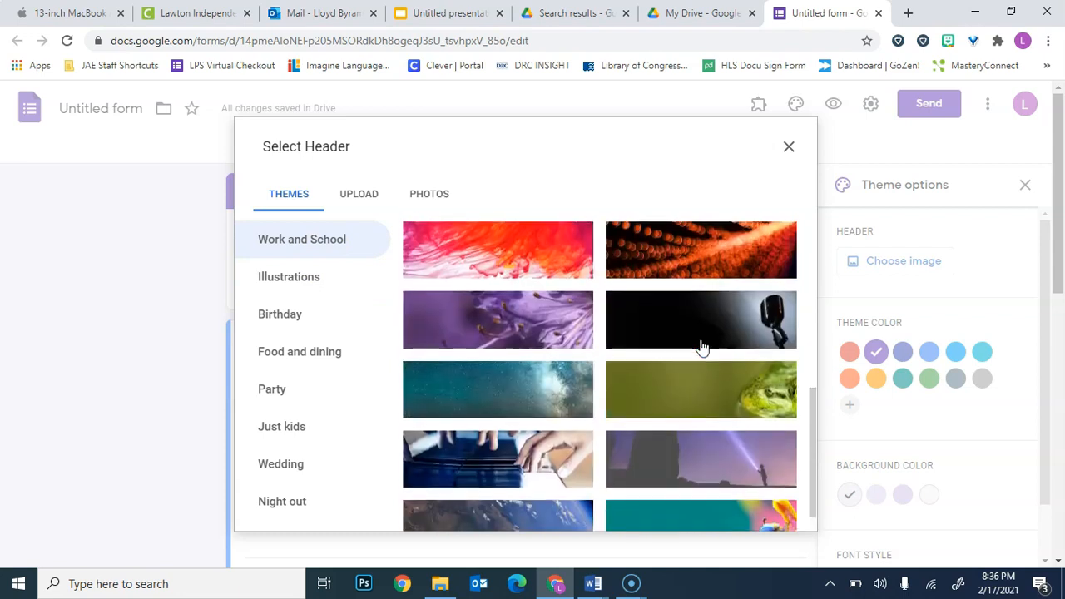
pyautogui.scroll(-2, 702, 348)
pyautogui.click(674, 306)
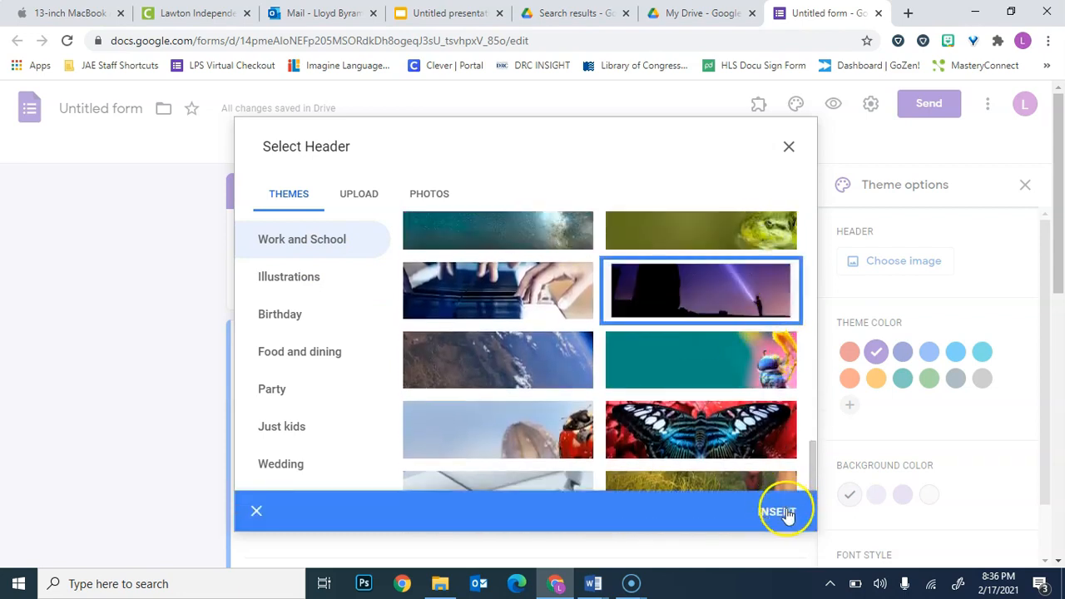
pyautogui.click(787, 513)
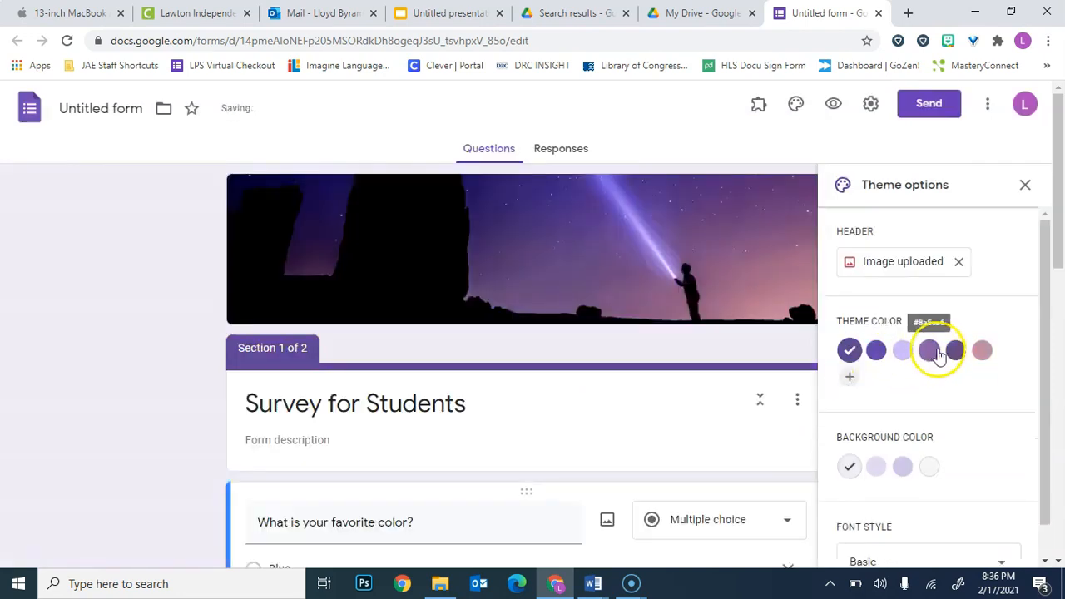
# Set the form's theme color to the dark muted purple and its background color to Dark #d1c7d8.
pyautogui.click(955, 350)
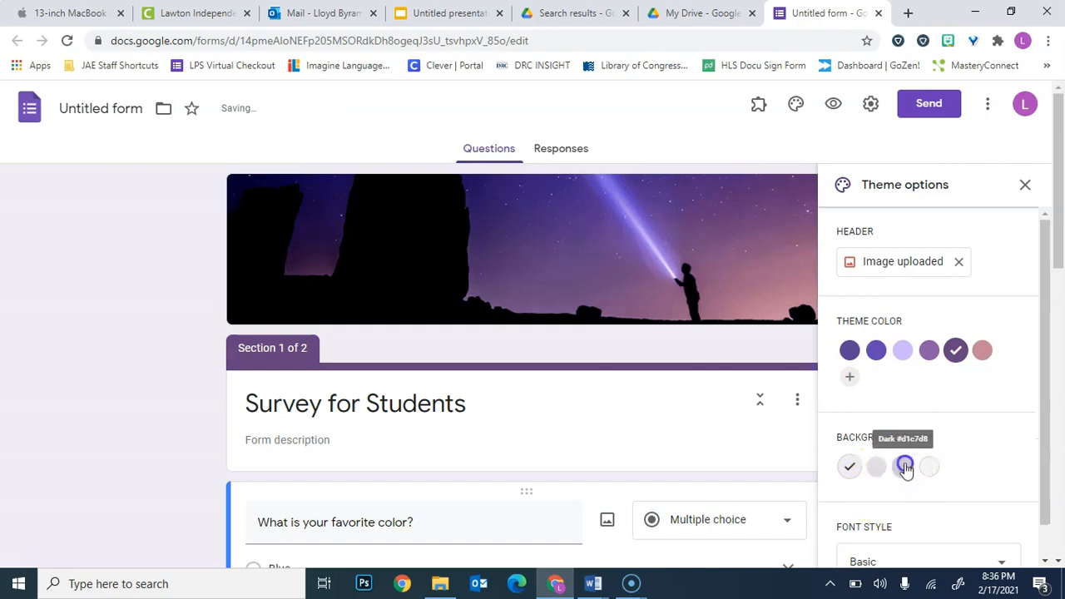
pyautogui.click(905, 467)
# Try the Playful font style on the form and restore the Basic font style.
pyautogui.scroll(-2, 583, 357)
pyautogui.scroll(-3, 939, 387)
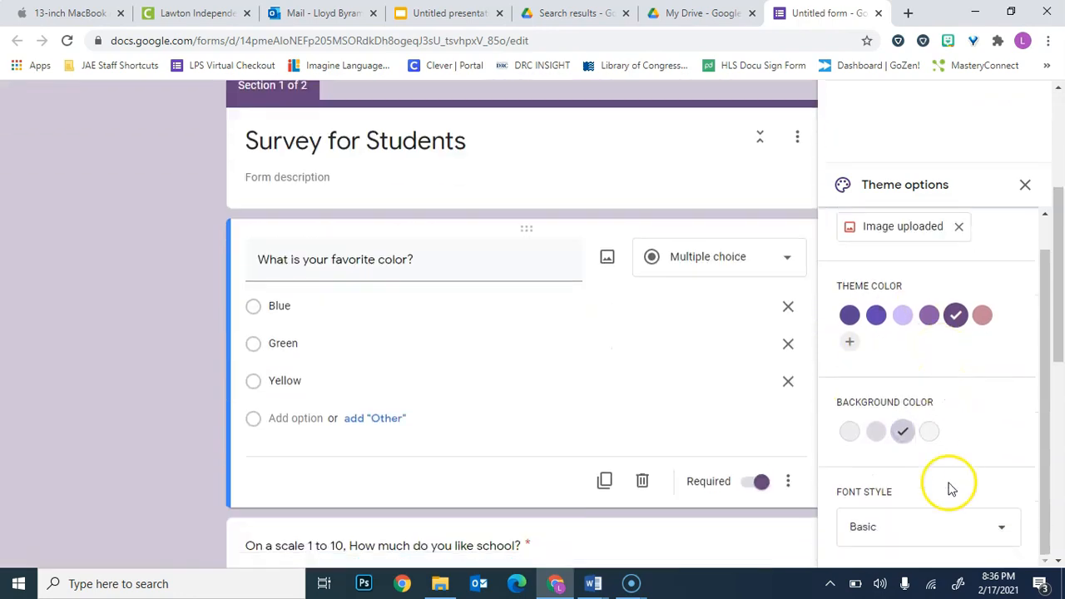
pyautogui.click(951, 528)
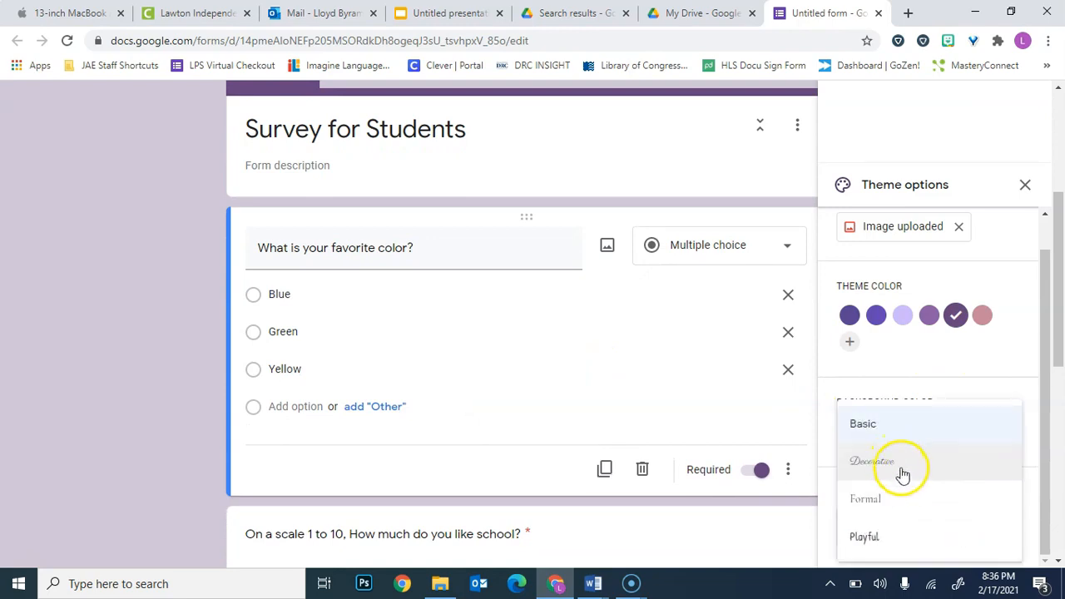
pyautogui.click(905, 538)
pyautogui.click(894, 511)
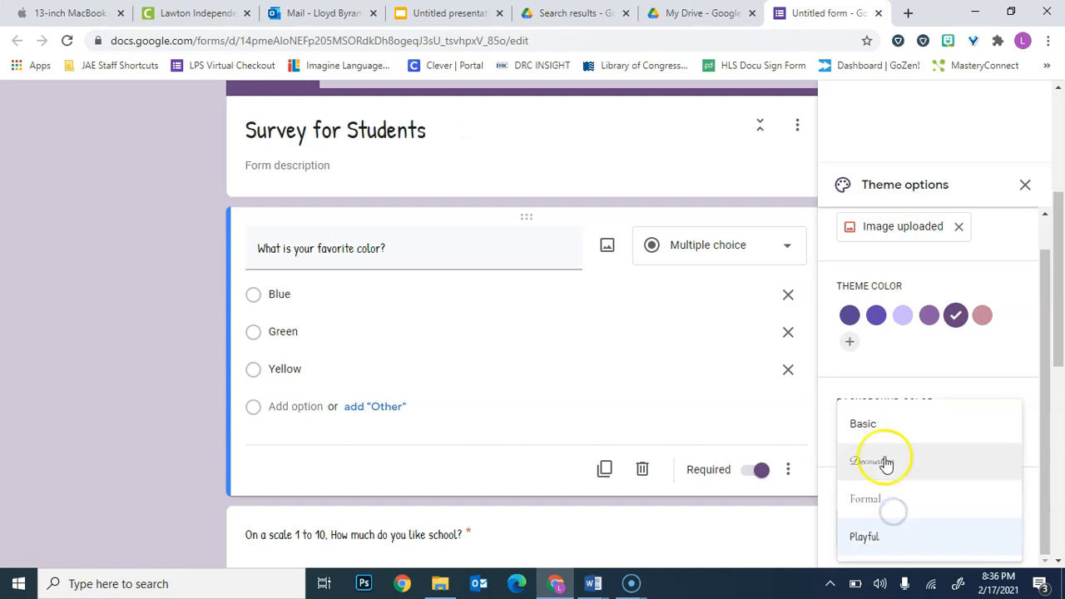
pyautogui.click(875, 429)
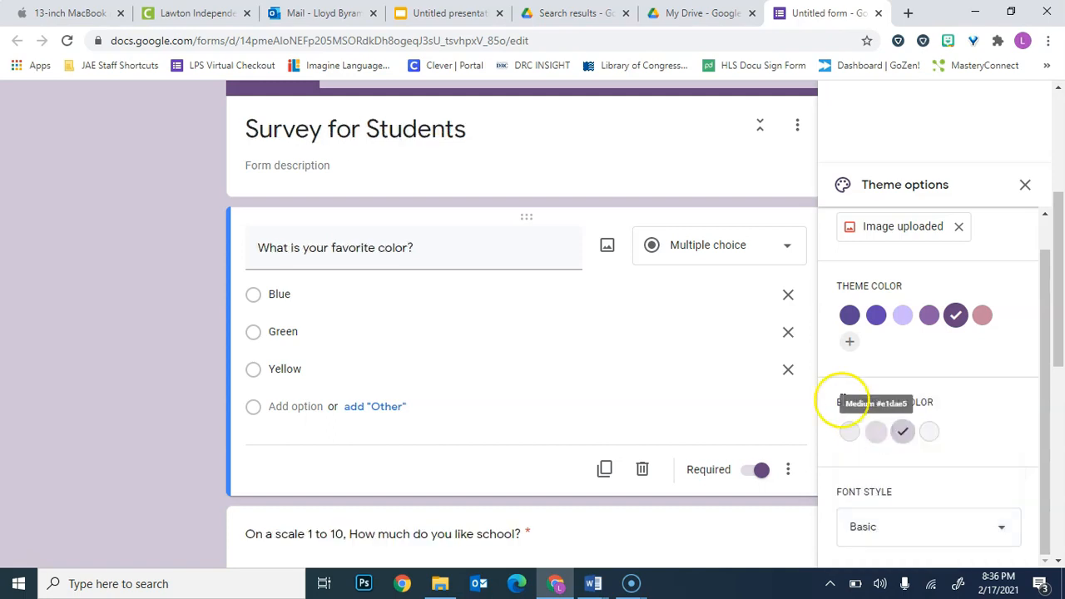
# Close the theme options and dismiss any open context menu.
pyautogui.scroll(3, 974, 333)
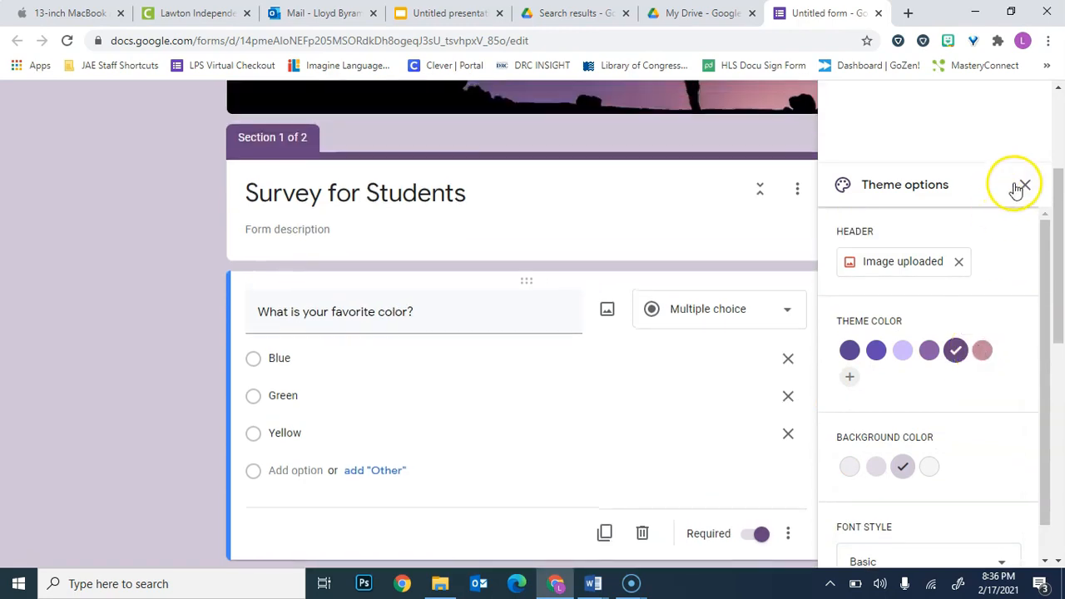
pyautogui.click(1025, 184)
pyautogui.rightClick(1024, 190)
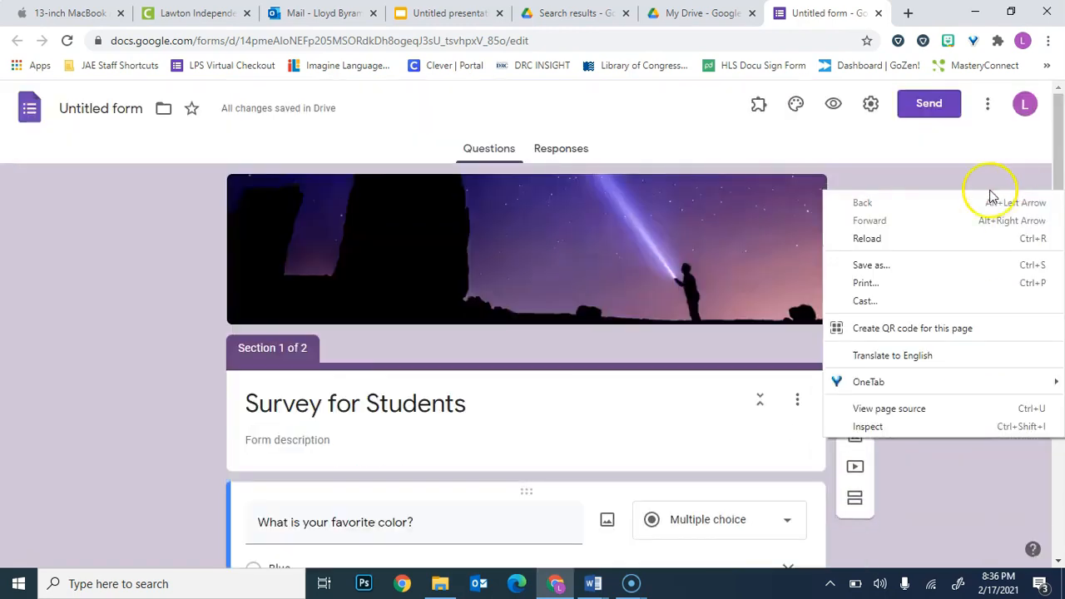
pyautogui.click(959, 177)
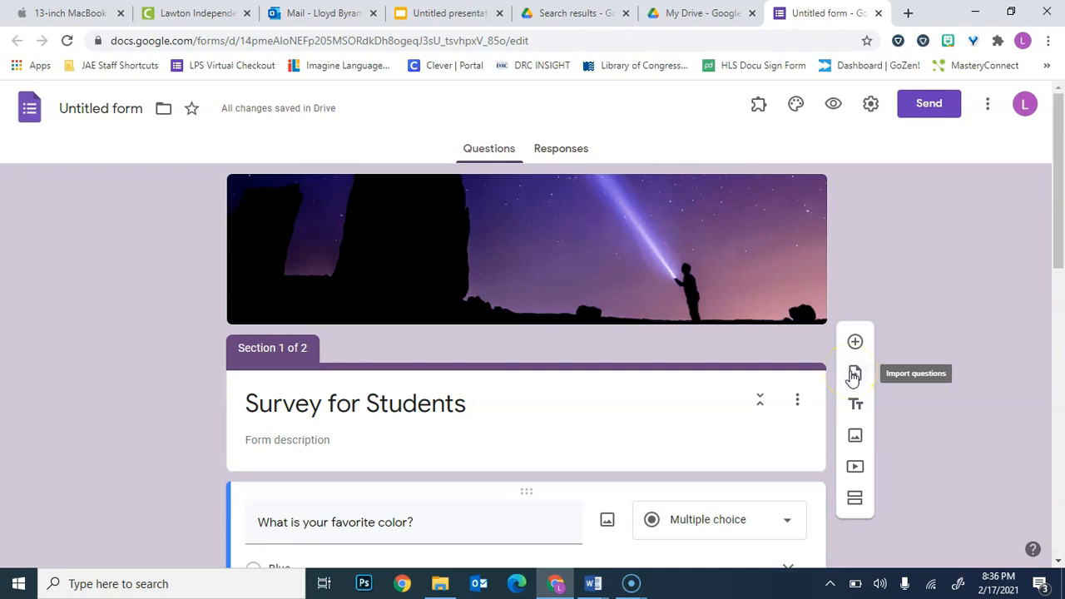
# Review the themed form's header, title and section 1 questions.
pyautogui.click(855, 432)
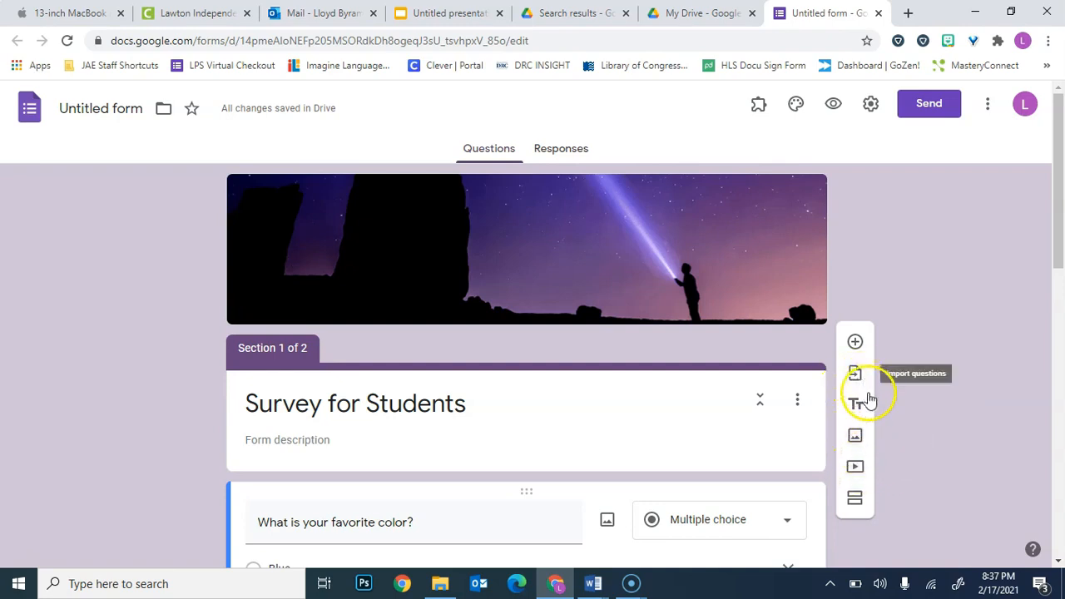
pyautogui.scroll(-1, 908, 410)
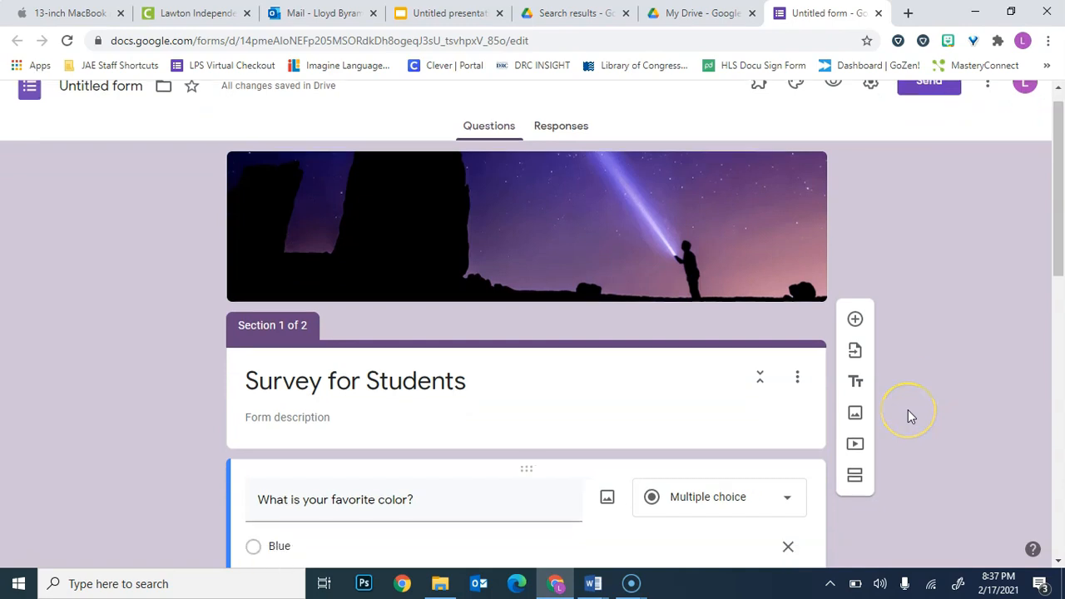
pyautogui.scroll(-3, 908, 409)
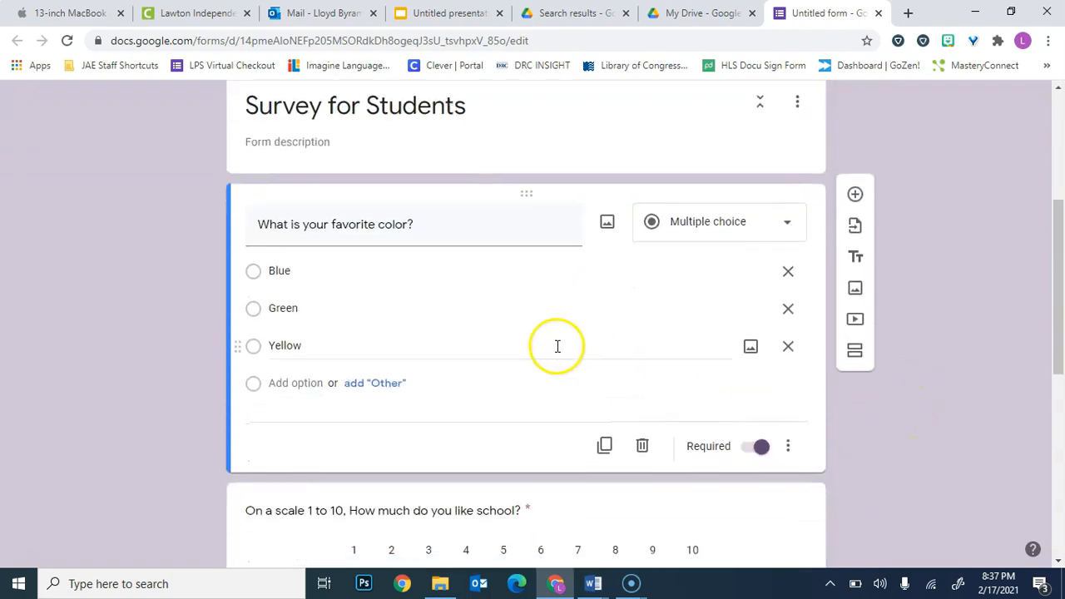
pyautogui.scroll(-2, 537, 338)
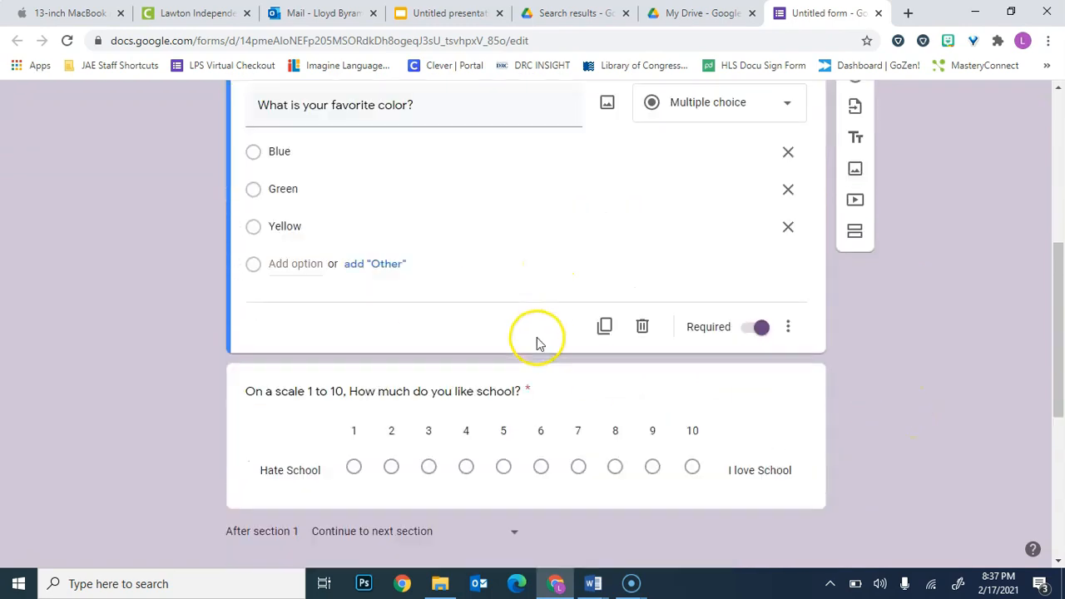
pyautogui.scroll(-4, 538, 338)
pyautogui.scroll(5, 538, 338)
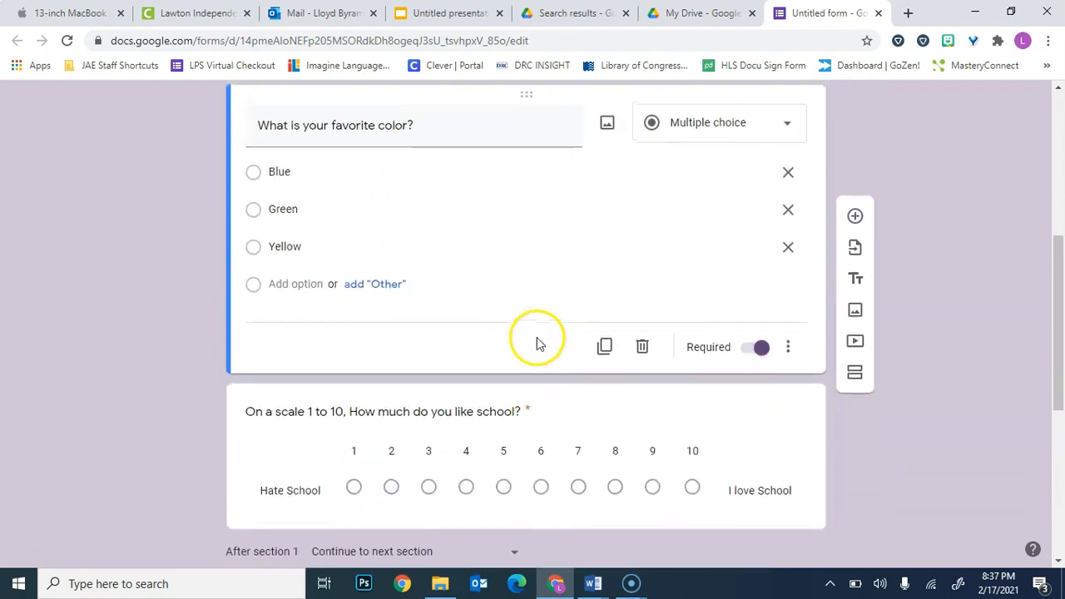
pyautogui.scroll(6, 538, 344)
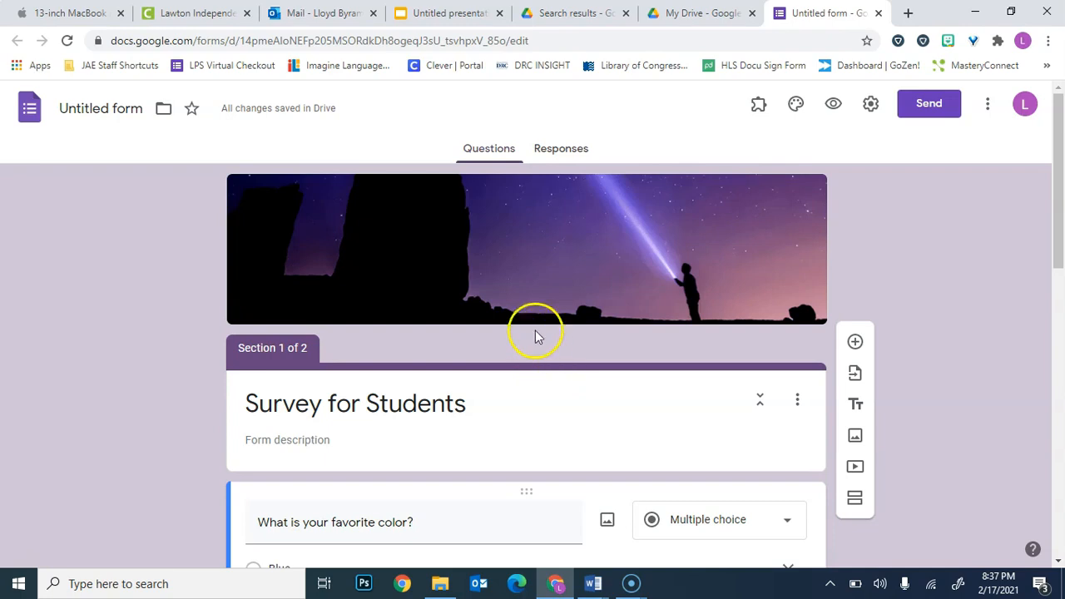
# Rename the form file as "Student Survey".
pyautogui.click(102, 109)
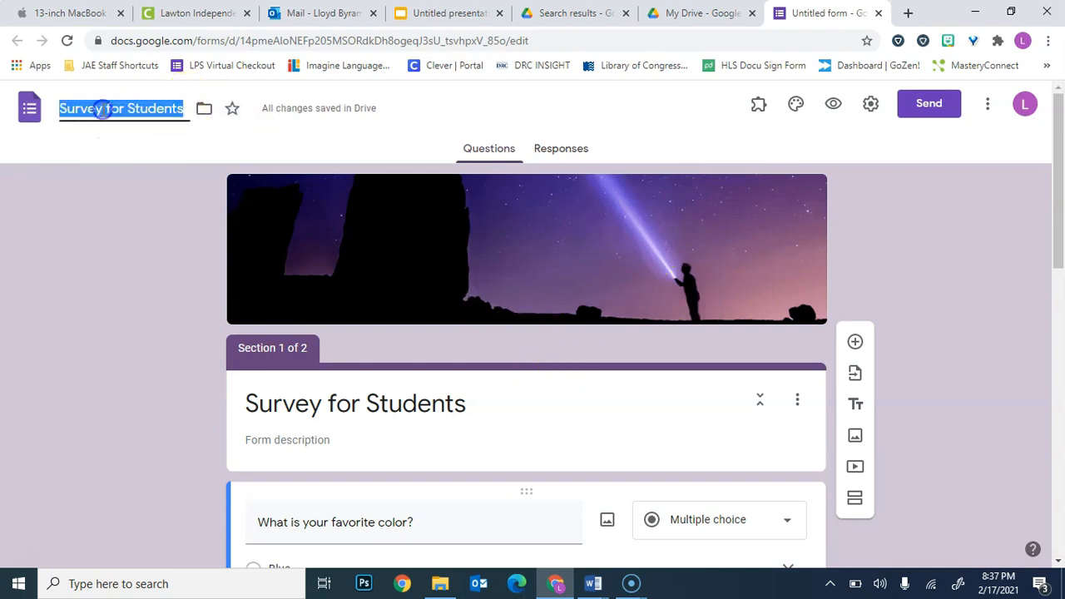
pyautogui.write('Stude')
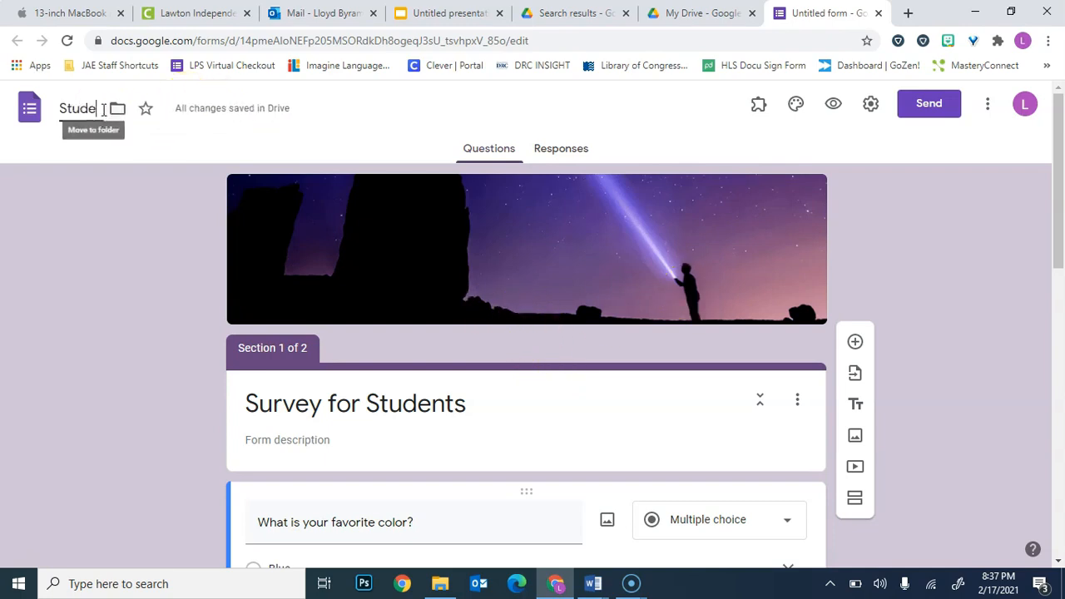
pyautogui.write('nt Survey')
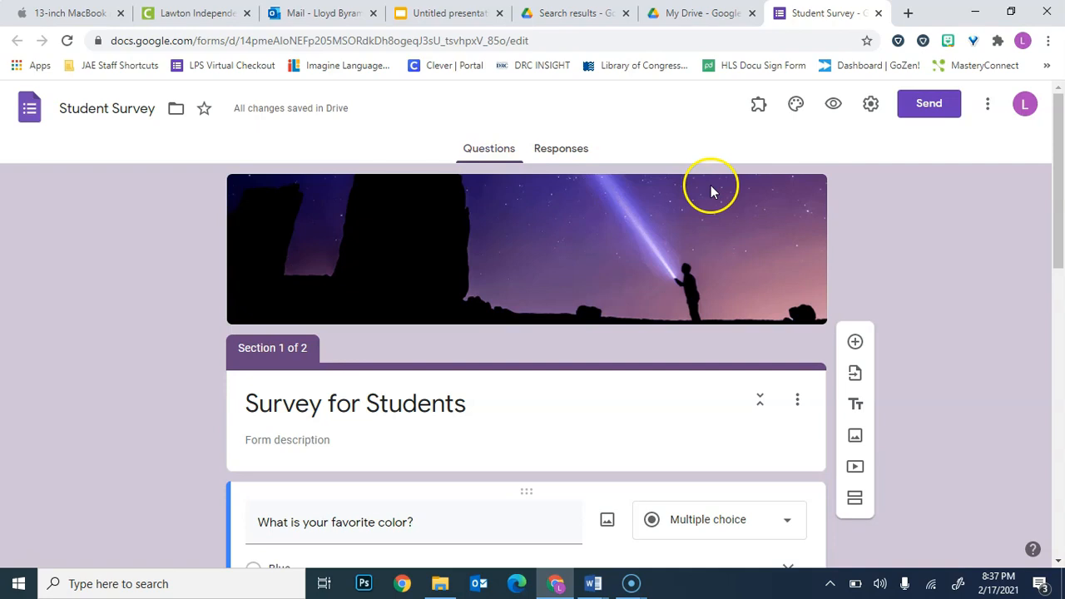
# Open the form's pre-filled link page and look through its questions.
pyautogui.click(991, 106)
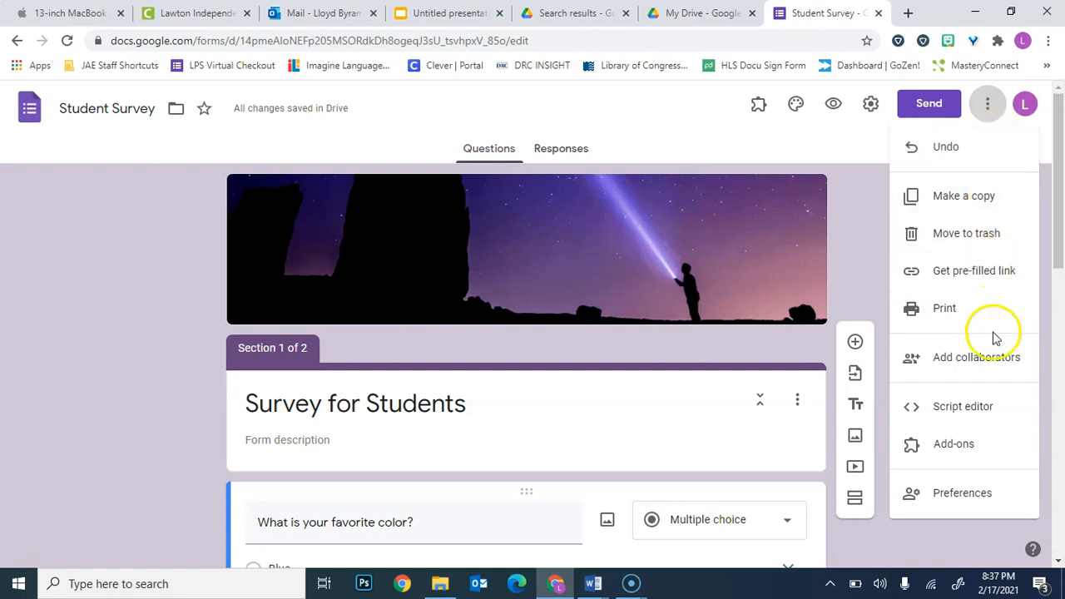
pyautogui.click(980, 272)
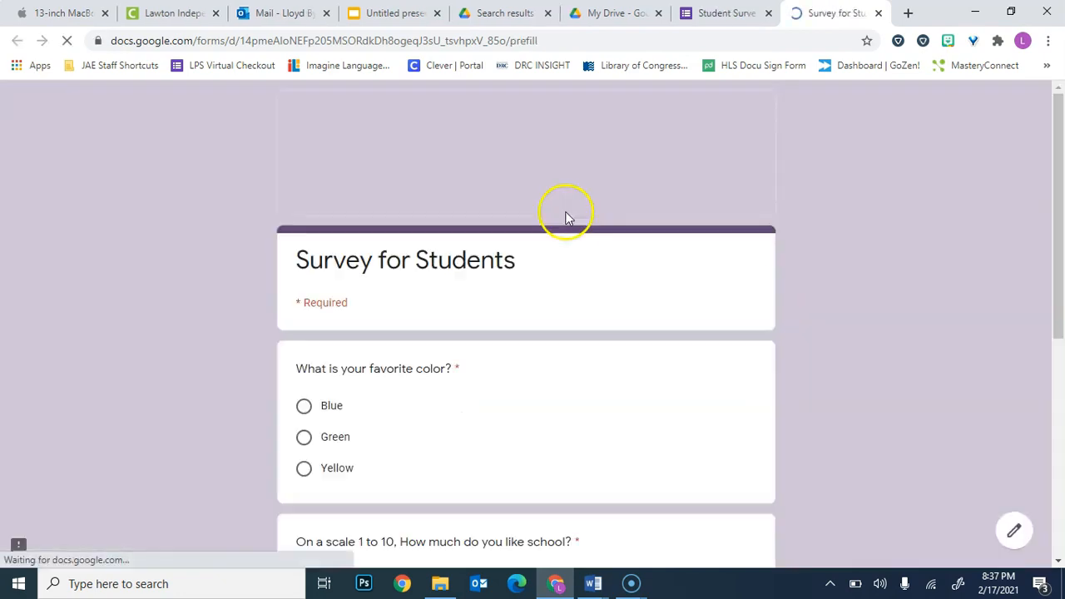
pyautogui.scroll(-3, 545, 272)
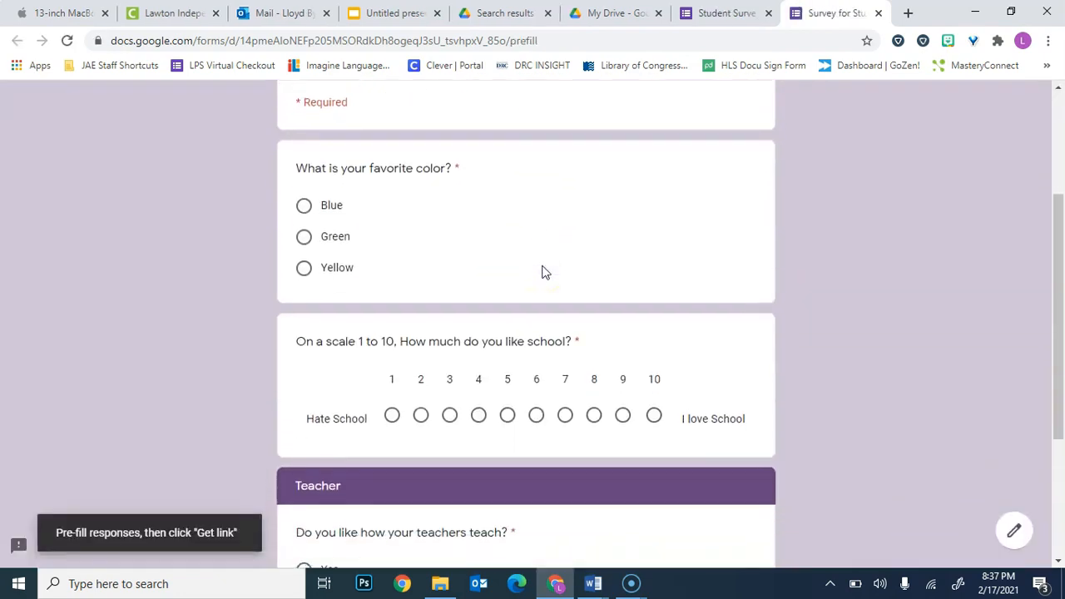
pyautogui.scroll(3, 545, 272)
# Return to the form editor and select the form's shareable link in the send options for copying.
pyautogui.click(723, 12)
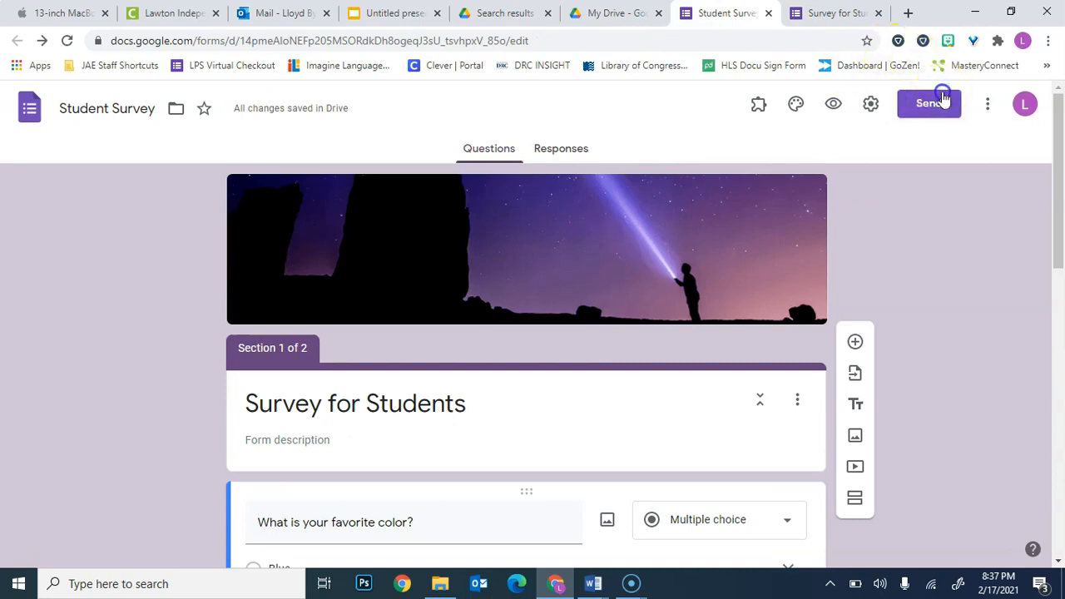
pyautogui.click(931, 102)
pyautogui.click(465, 222)
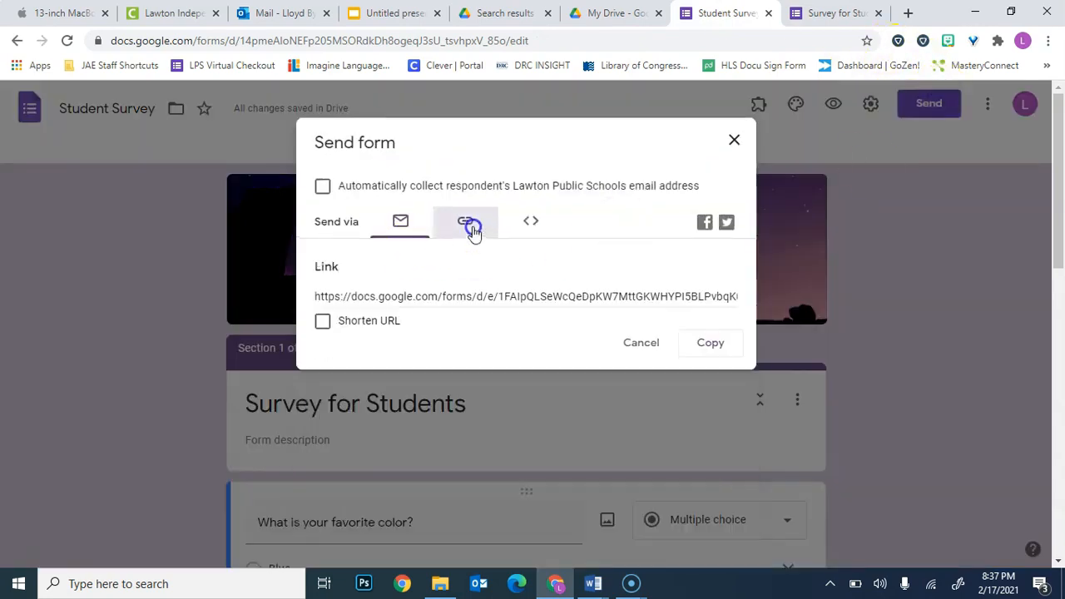
pyautogui.click(409, 297)
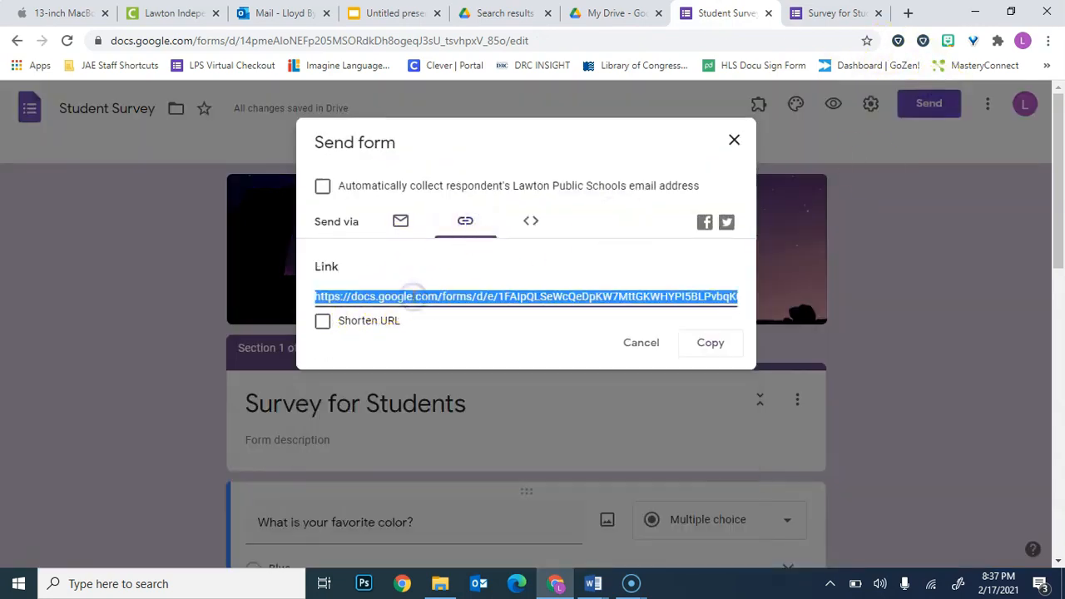
# Load the copied survey link in the pre-fill browser tab to view the live form, and close the editor's send dialog.
pyautogui.click(857, 12)
pyautogui.click(729, 45)
pyautogui.write('https://docs.google.com/forms/d/e/1FAIpQLSeWcQeDpKW7MttGKWHYPI5BLPvbqK0MiBcks6DLU1-eYh3Wqw/viewform?usp=sf_link')
pyautogui.press('Return')
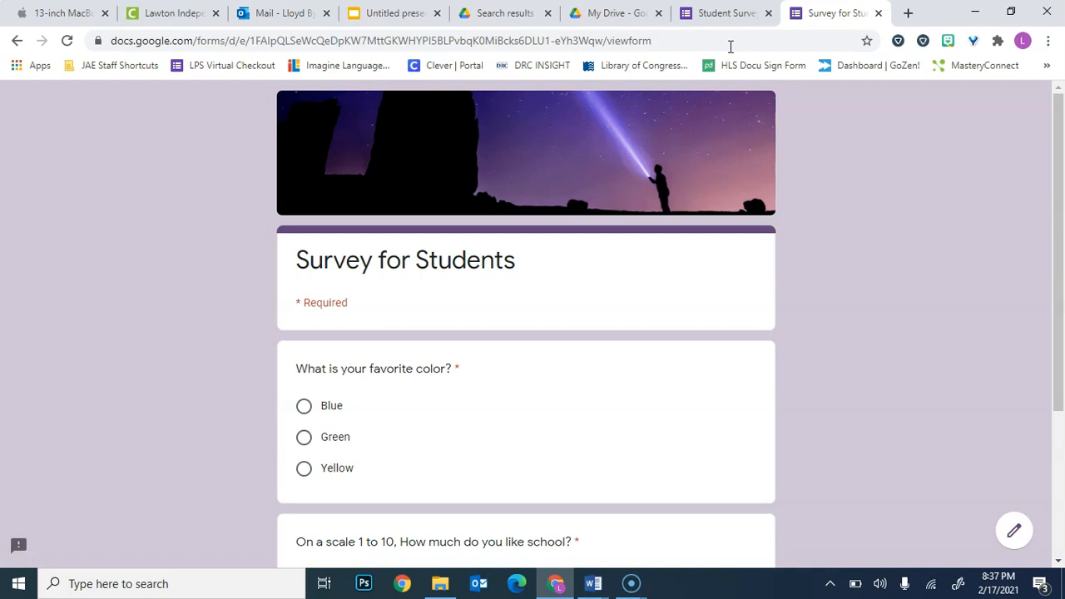
pyautogui.click(726, 14)
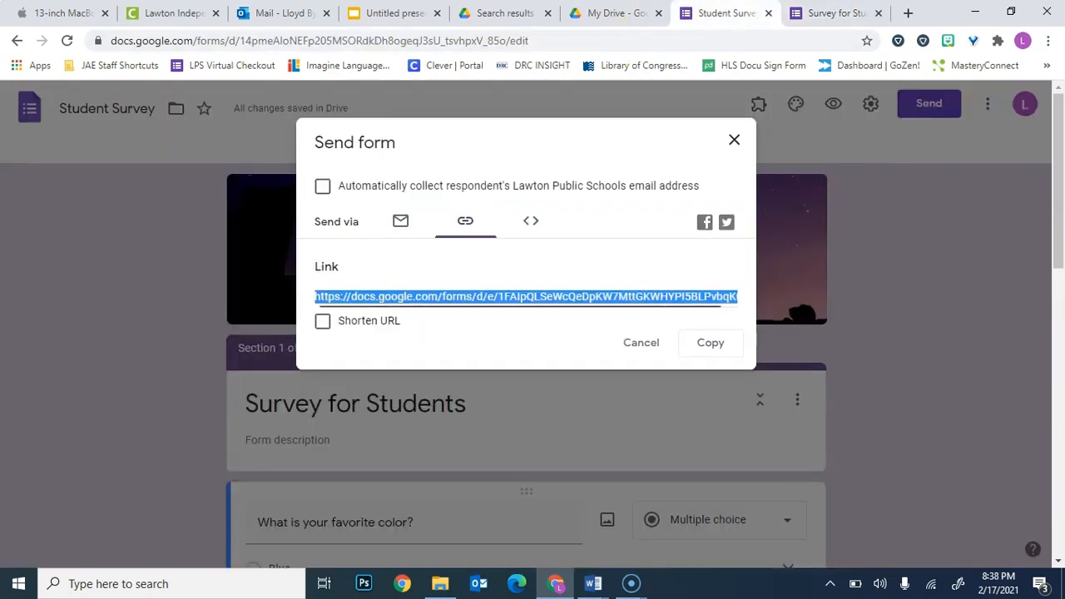
pyautogui.click(732, 142)
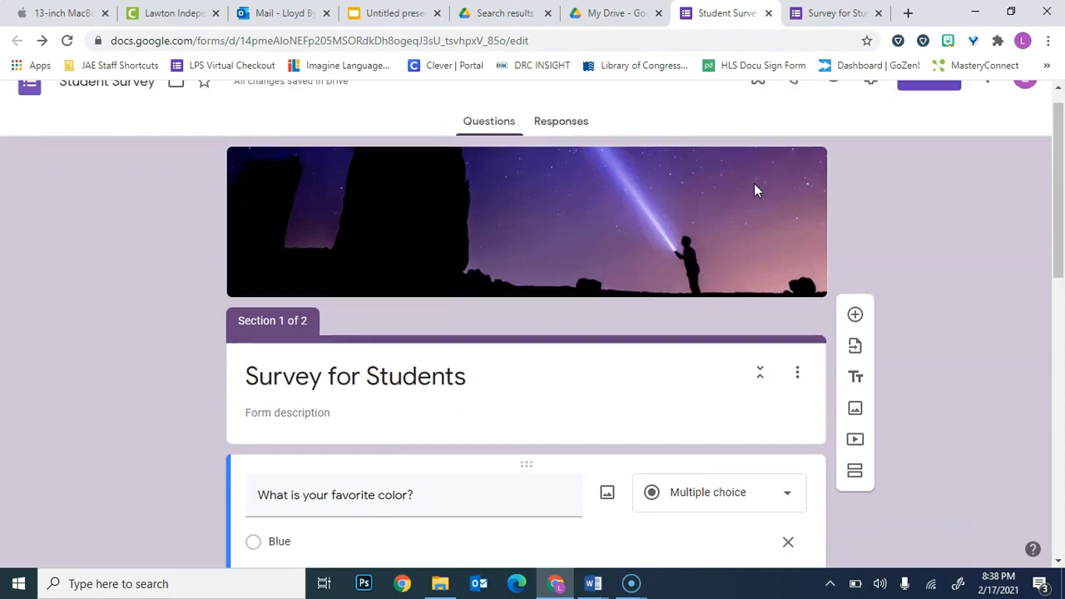
# Copy the form's full shareable link from the send options.
pyautogui.click(924, 114)
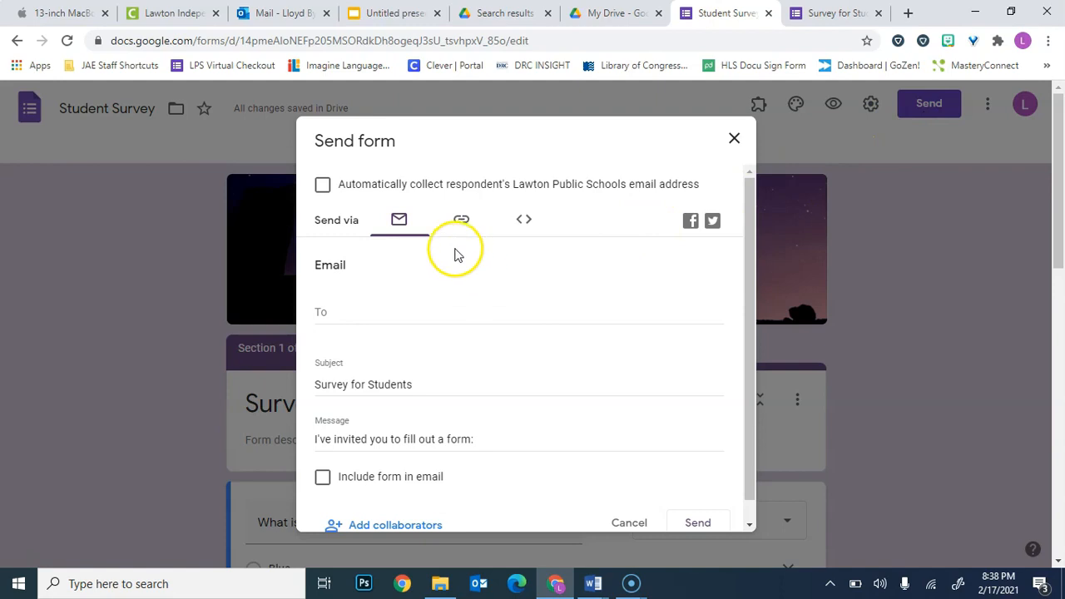
pyautogui.click(461, 221)
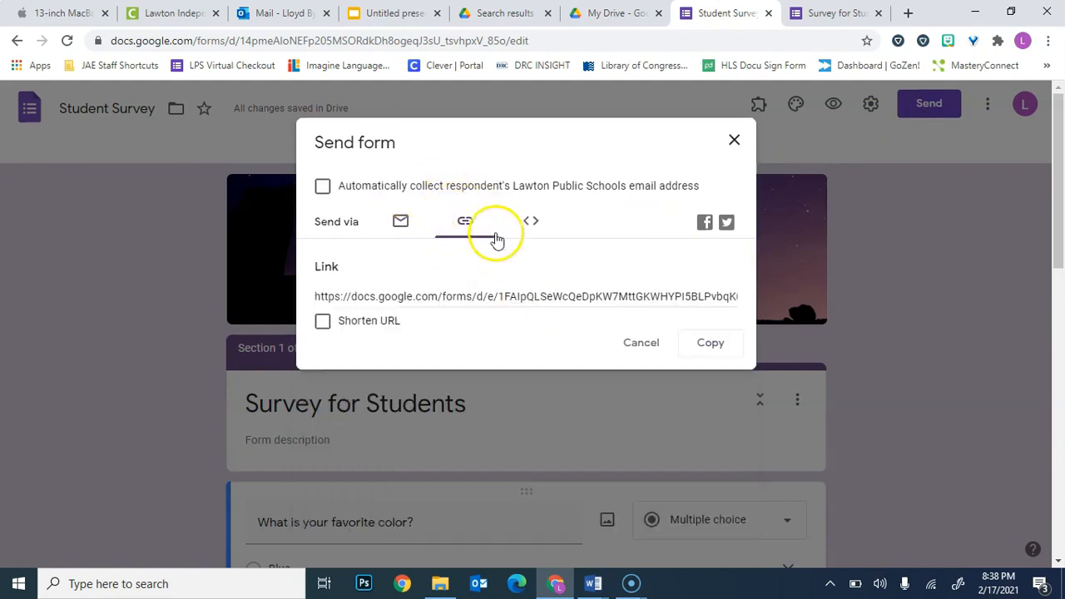
pyautogui.click(491, 295)
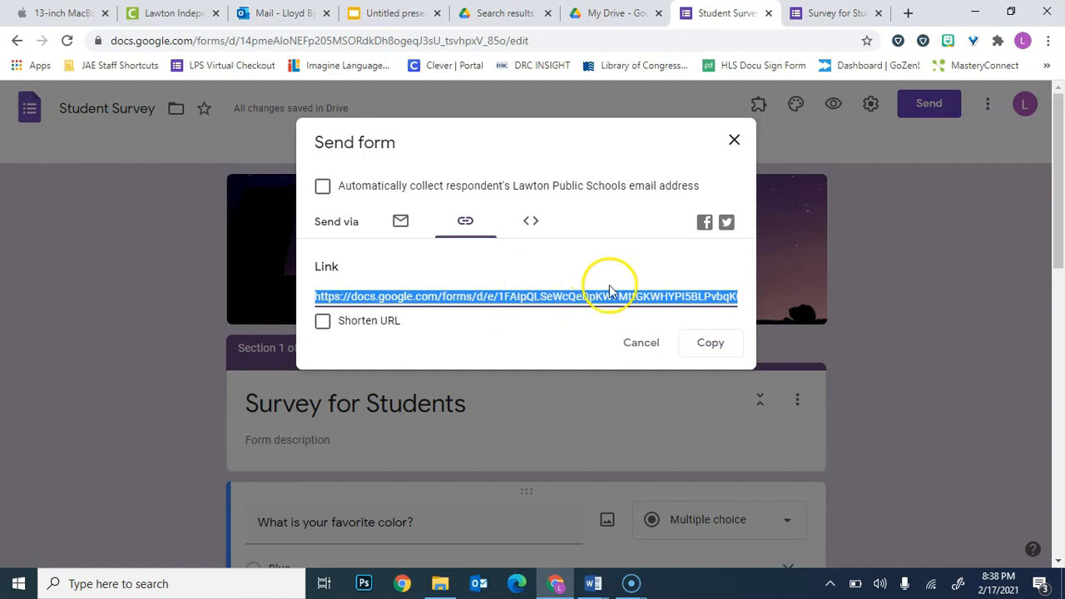
pyautogui.click(710, 353)
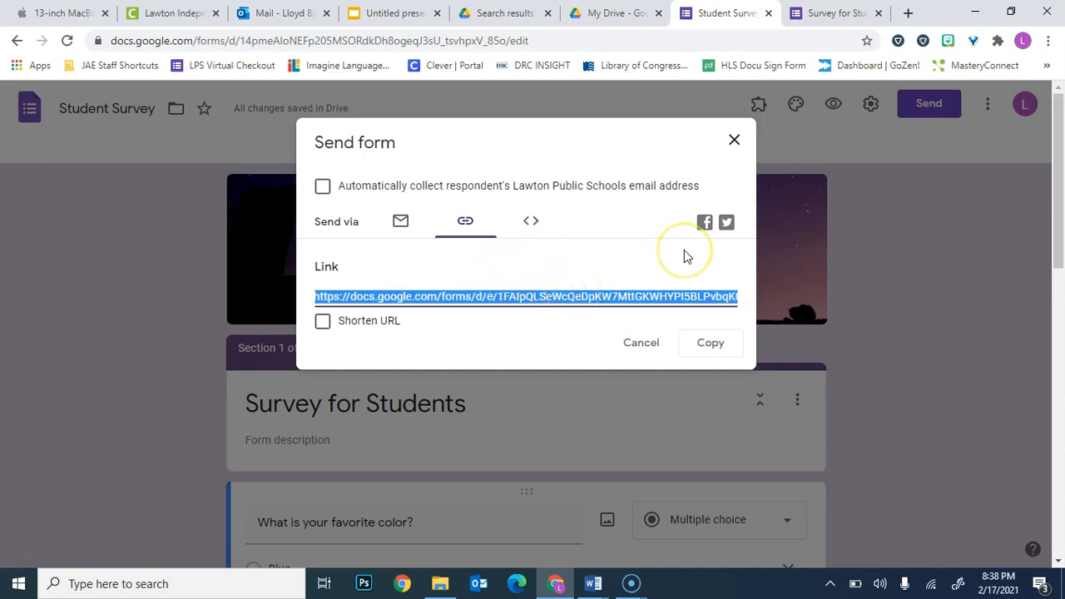
# Switch to the untitled classroom presentation in Google Slides and place its browser tab directly beside the Student Survey tab.
pyautogui.click(612, 12)
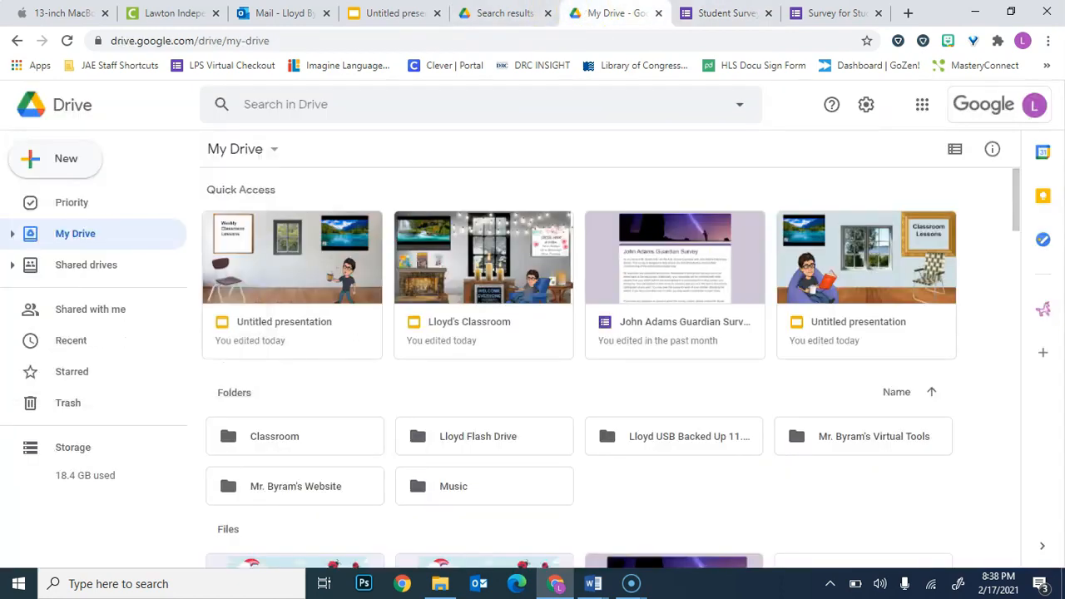
pyautogui.click(503, 13)
pyautogui.click(391, 12)
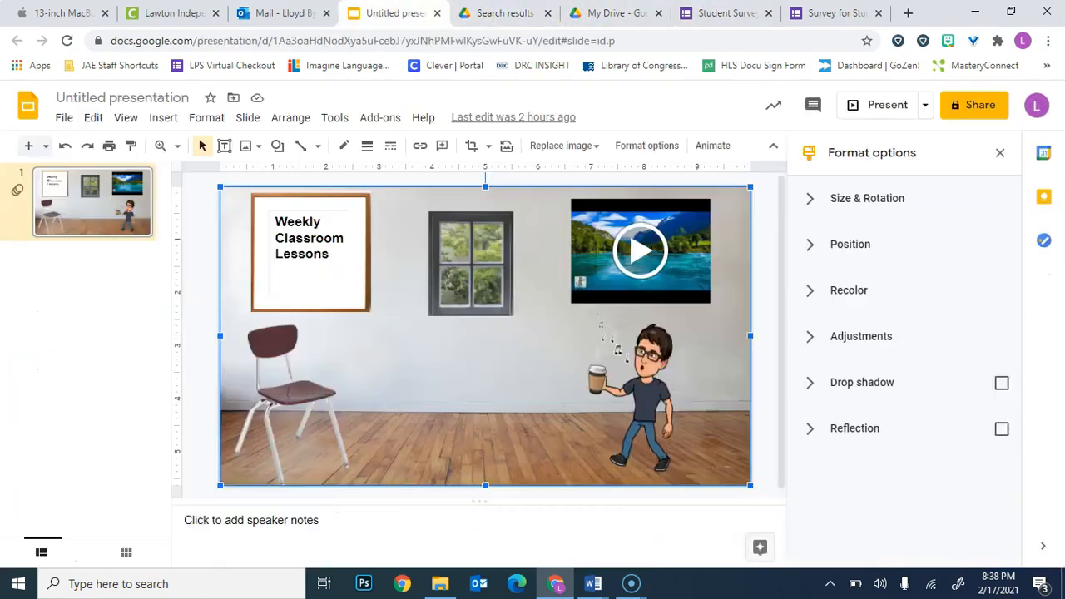
pyautogui.moveTo(427, 16); pyautogui.dragTo(612, 14)
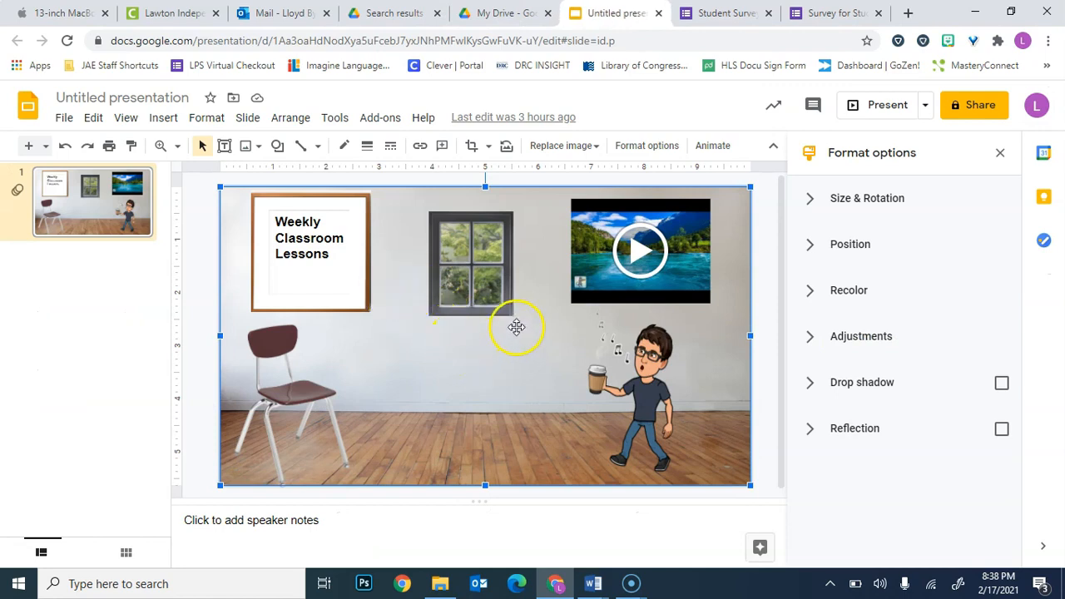
# Clear the "Weekly Classroom Lessons" text from the text box in the framed board on the slide.
pyautogui.click(337, 248)
pyautogui.press('BackSpace')
pyautogui.press('BackSpace')
pyautogui.press('BackSpace')
pyautogui.press('BackSpace')
pyautogui.press('BackSpace')
pyautogui.press('BackSpace')
pyautogui.press('BackSpace')
pyautogui.press('BackSpace')
pyautogui.press('BackSpace')
pyautogui.press('BackSpace')
pyautogui.press('BackSpace')
pyautogui.press('BackSpace')
pyautogui.press('BackSpace')
pyautogui.press('BackSpace')
pyautogui.press('BackSpace')
pyautogui.press('BackSpace')
pyautogui.press('BackSpace')
pyautogui.press('BackSpace')
pyautogui.press('BackSpace')
pyautogui.press('BackSpace')
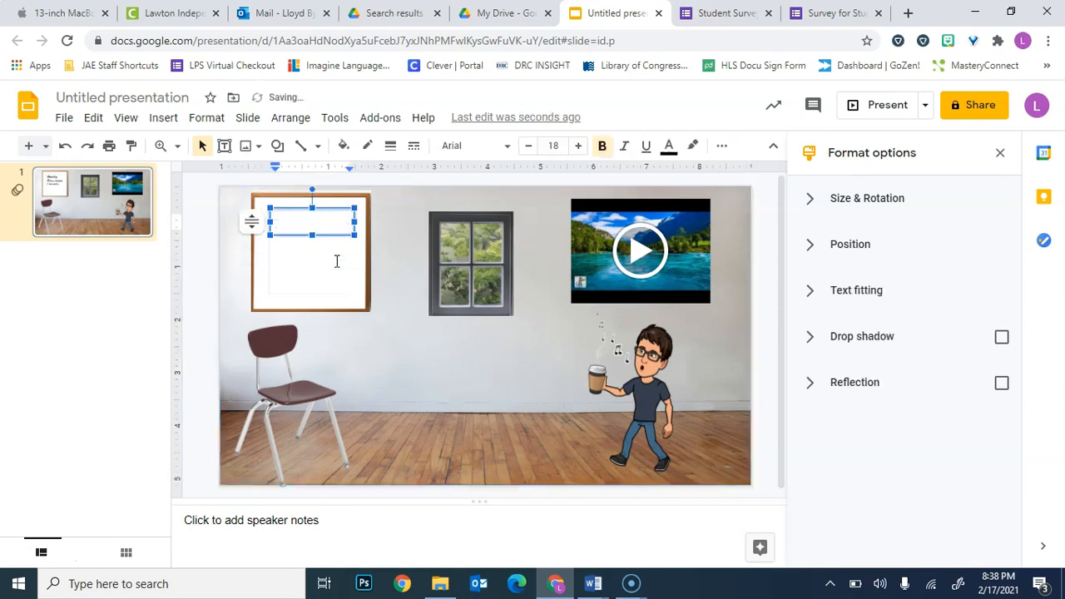
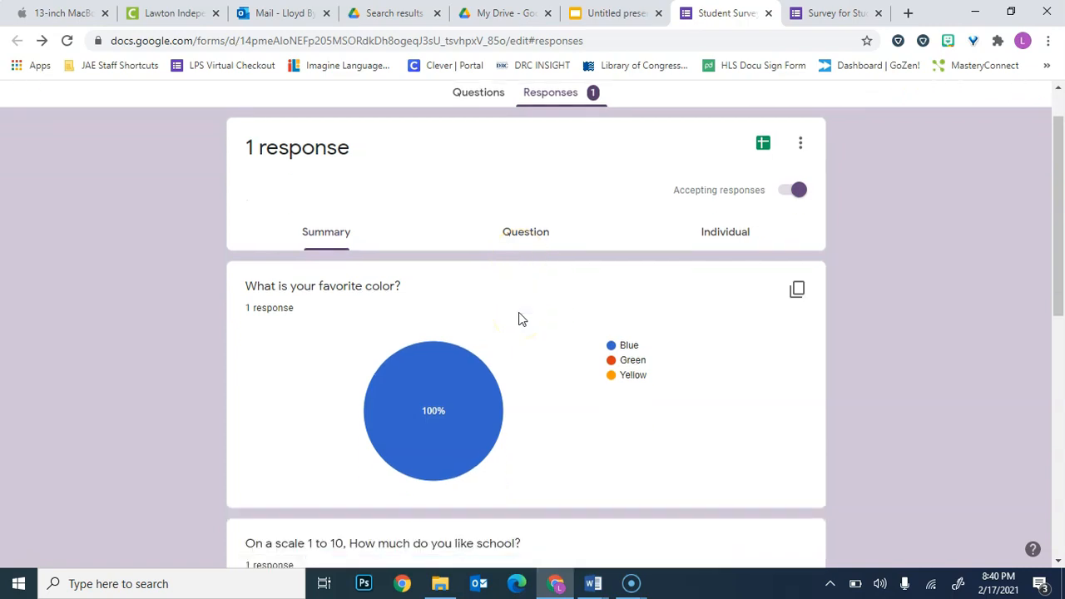
# Review the Student Survey's responses by question and individually, checking every answer in the submitted response.
pyautogui.click(541, 319)
pyautogui.click(719, 236)
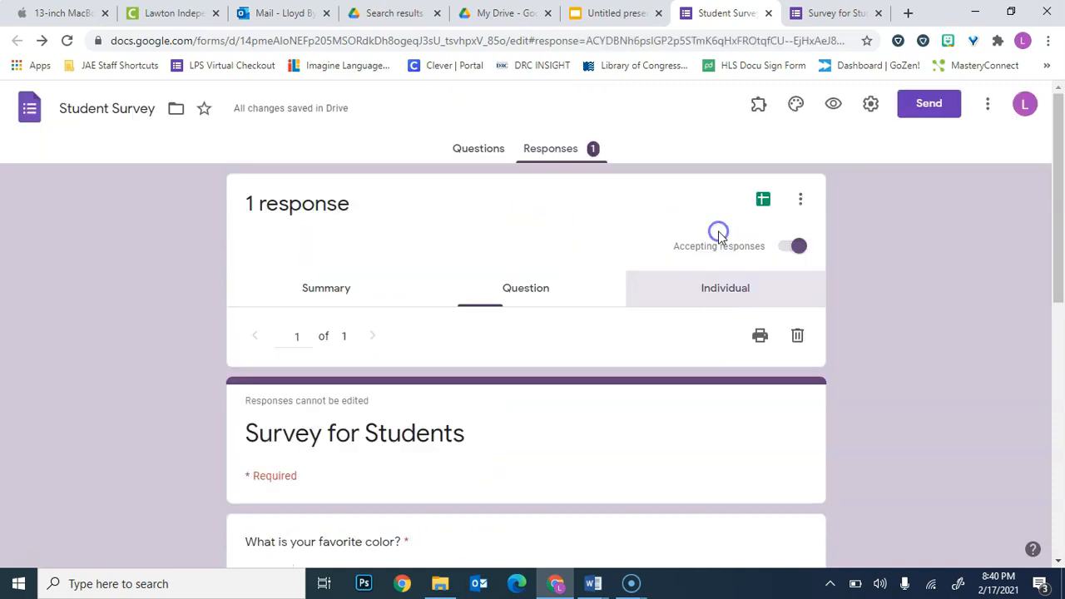
pyautogui.scroll(-3, 630, 385)
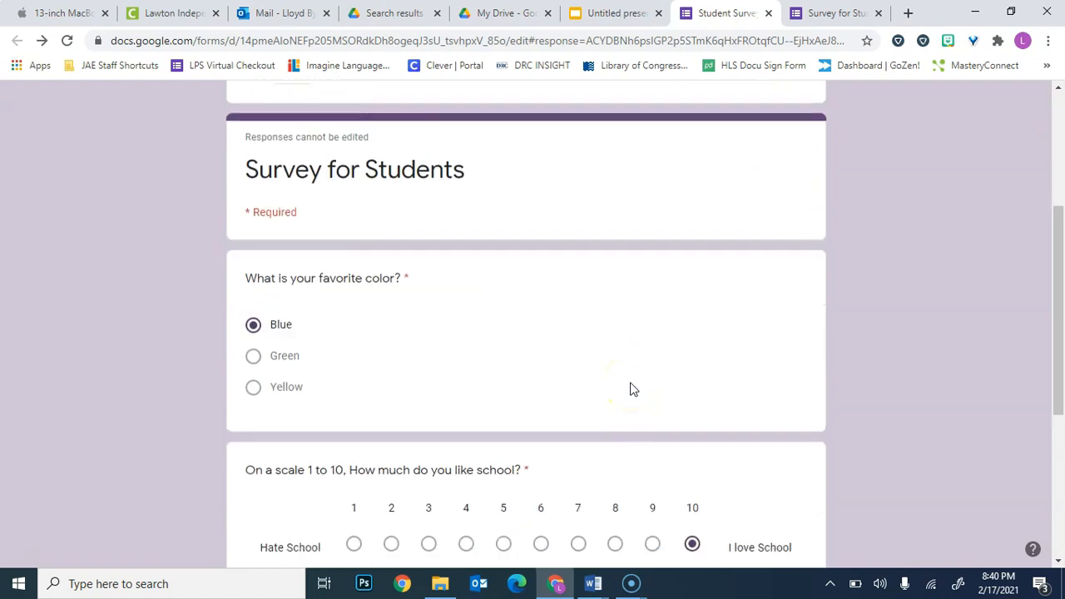
pyautogui.scroll(-2, 630, 388)
pyautogui.click(624, 334)
pyautogui.scroll(-1, 622, 335)
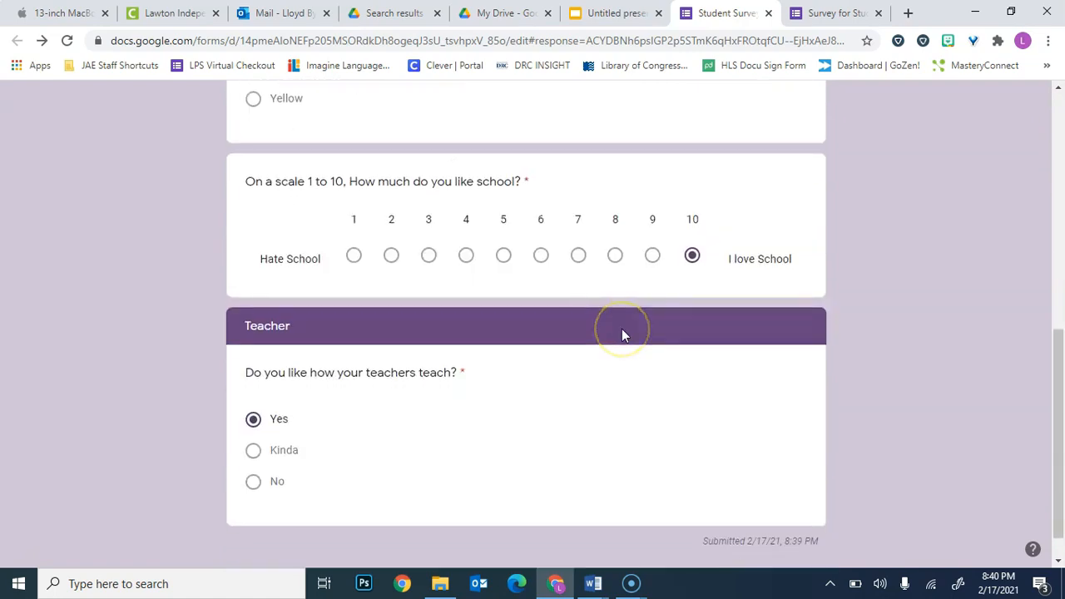
pyautogui.scroll(5, 622, 328)
pyautogui.scroll(-1, 622, 328)
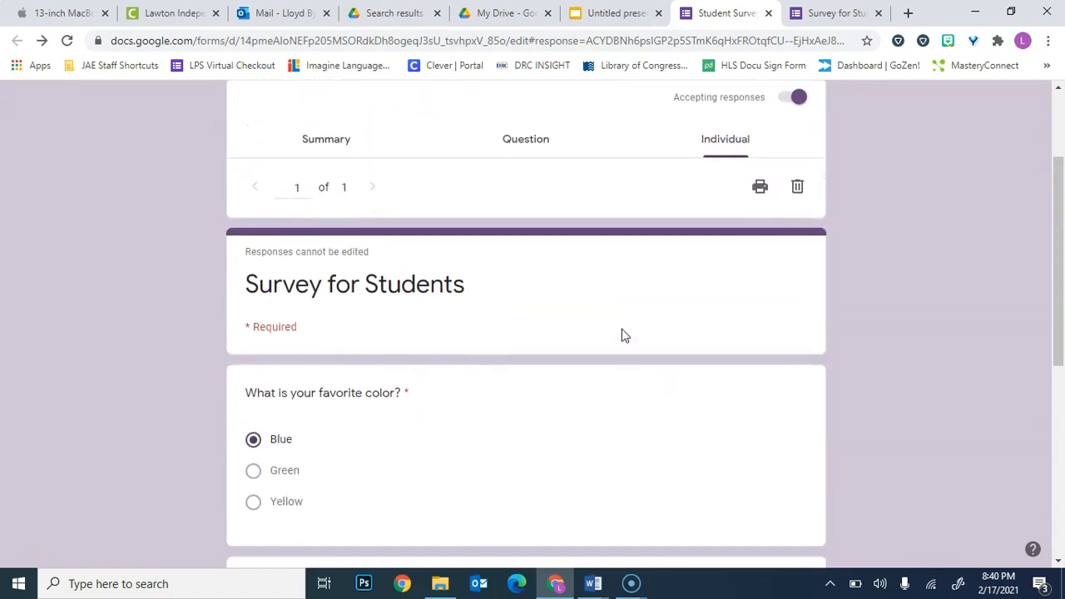
pyautogui.scroll(-2, 622, 328)
pyautogui.scroll(4, 622, 328)
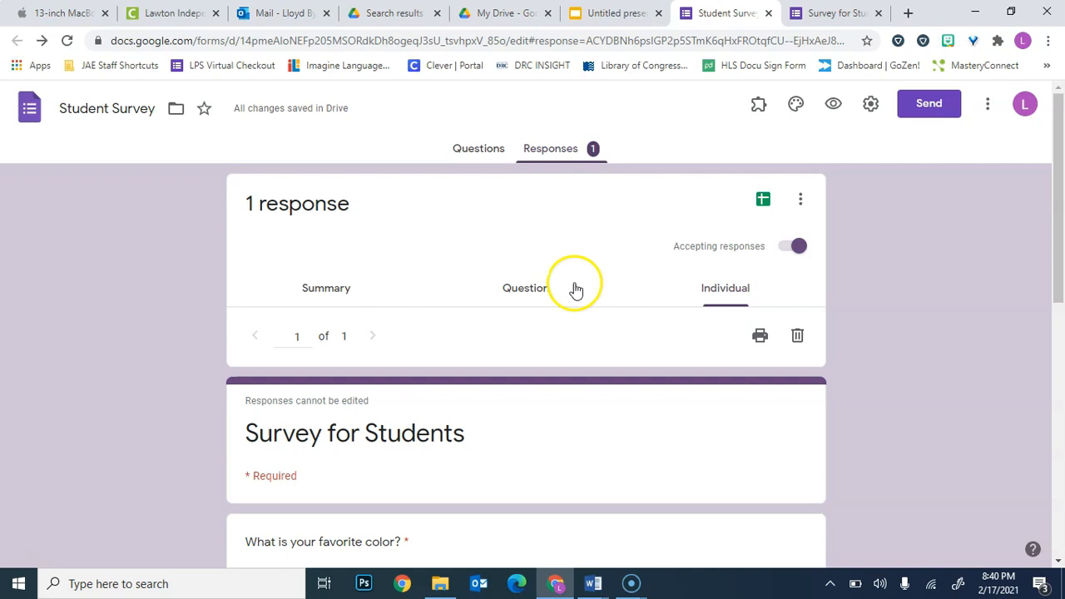
# Return to the survey's questions and try the Collect email addresses option in the general settings, cancelling the dialog without saving.
pyautogui.click(484, 151)
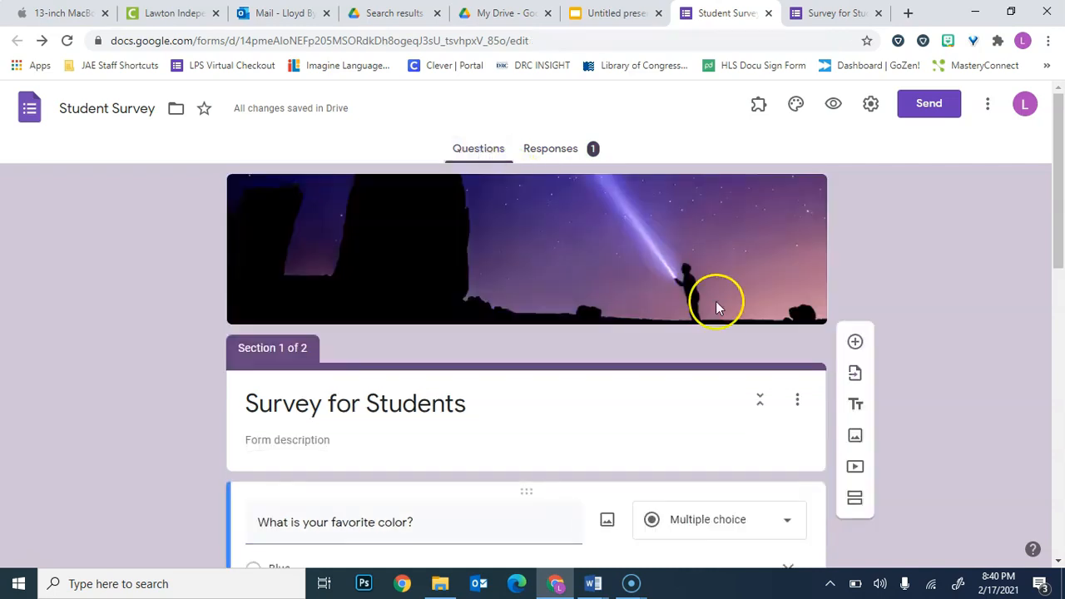
pyautogui.click(870, 108)
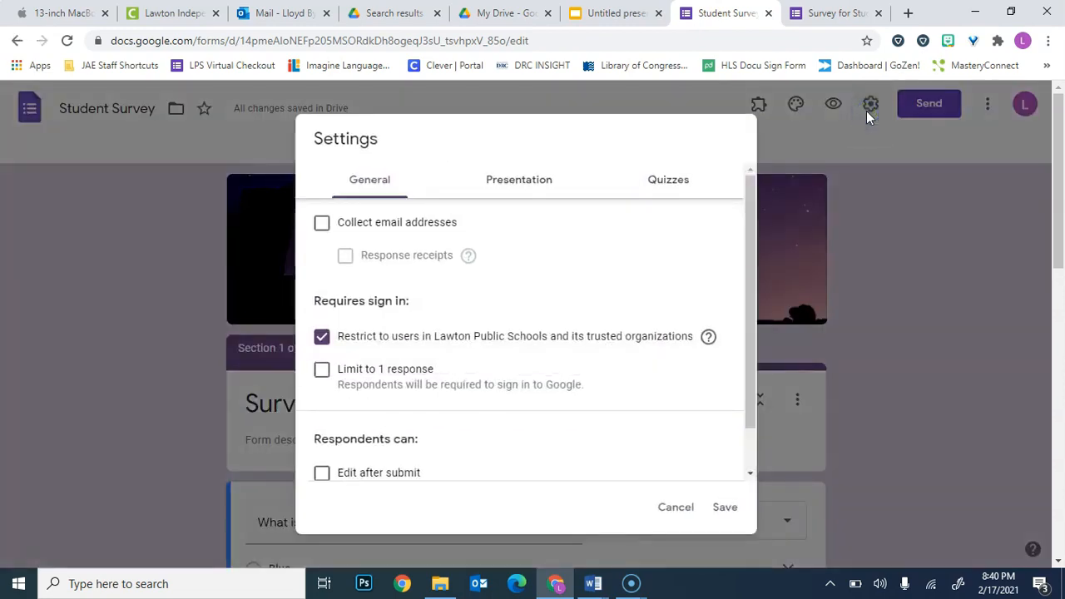
pyautogui.click(423, 223)
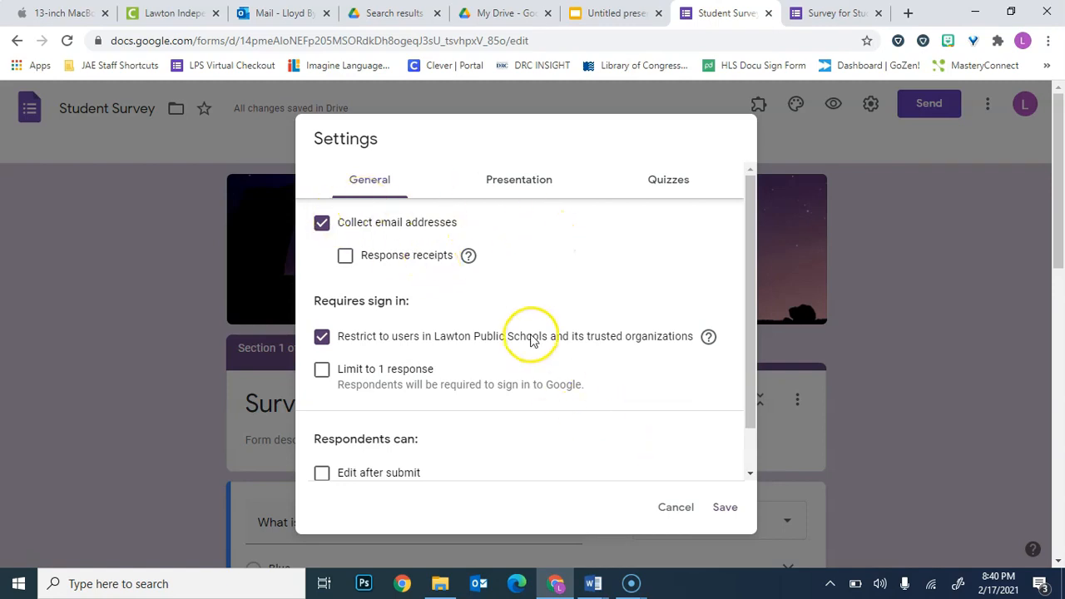
pyautogui.click(414, 225)
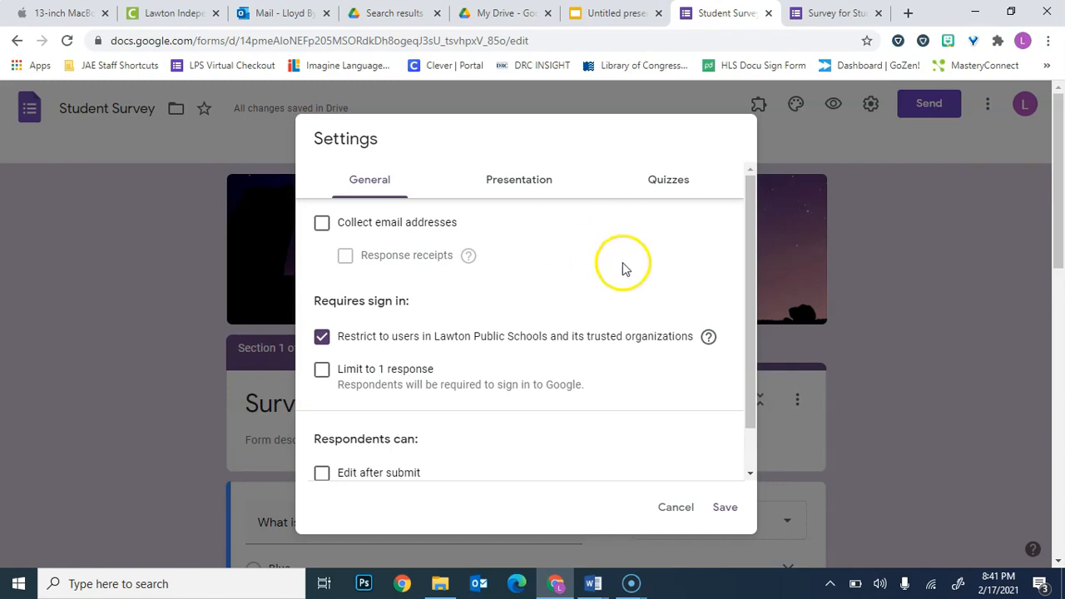
pyautogui.click(680, 507)
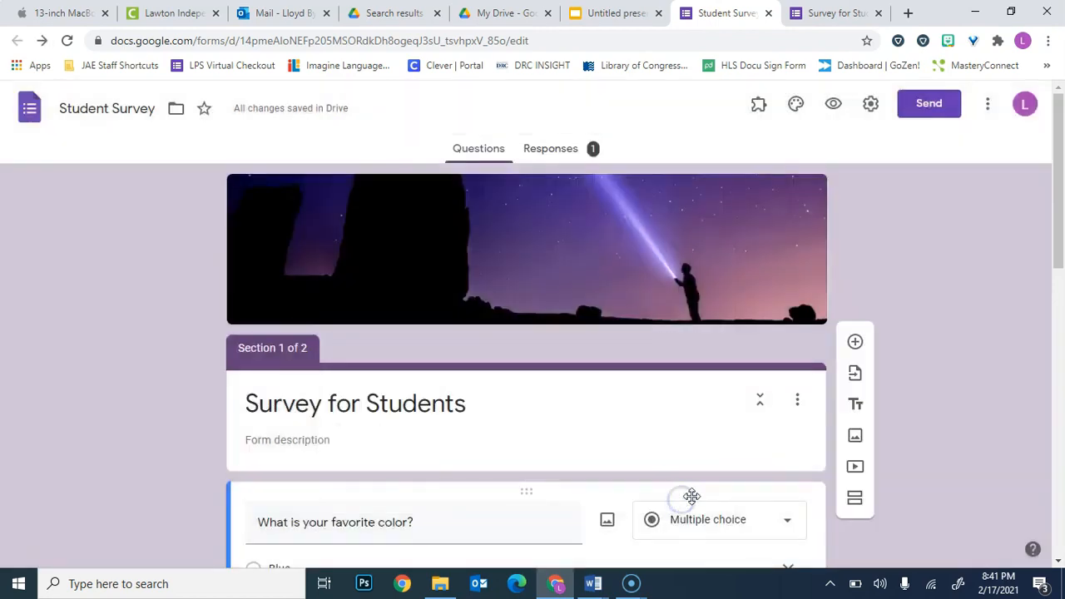
# Switch to My Drive and open the 3rd Grade Climate Survey form.
pyautogui.scroll(-3, 922, 391)
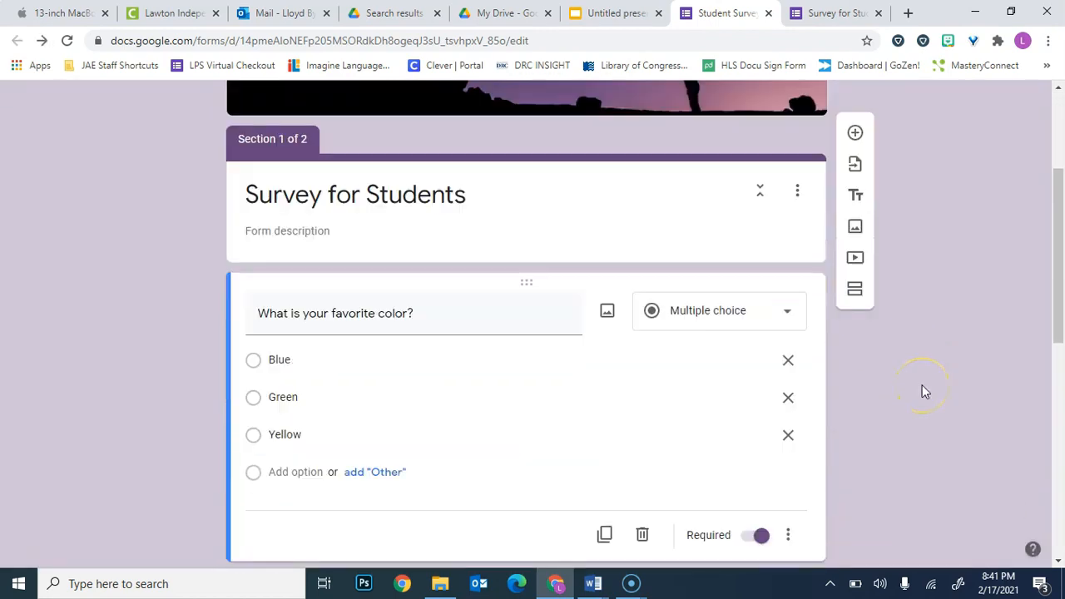
pyautogui.scroll(3, 922, 392)
pyautogui.click(491, 15)
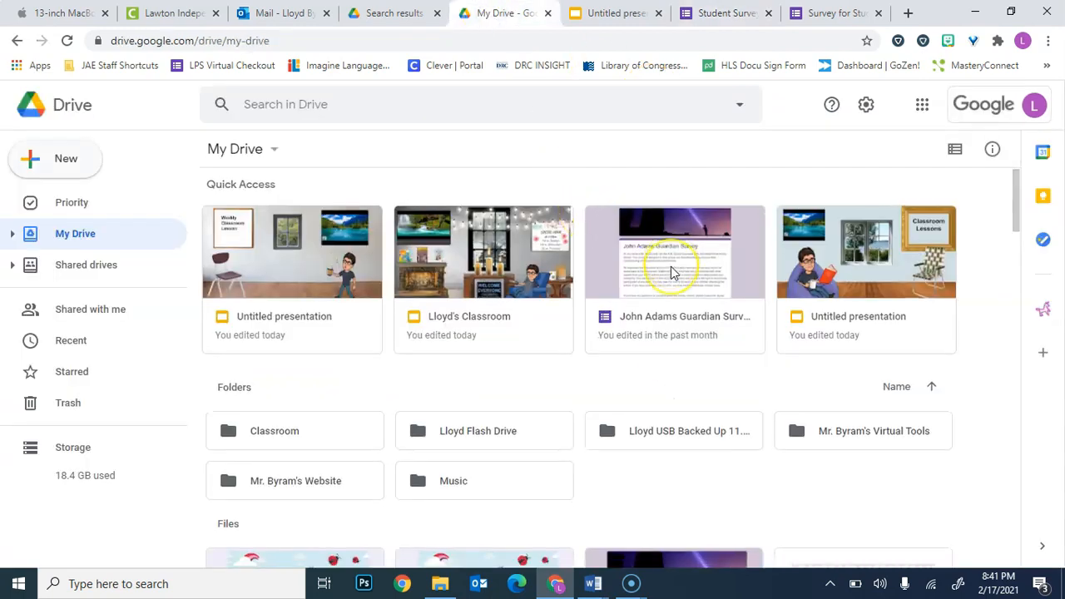
pyautogui.scroll(-1, 672, 270)
pyautogui.scroll(-2, 671, 271)
pyautogui.scroll(1, 670, 266)
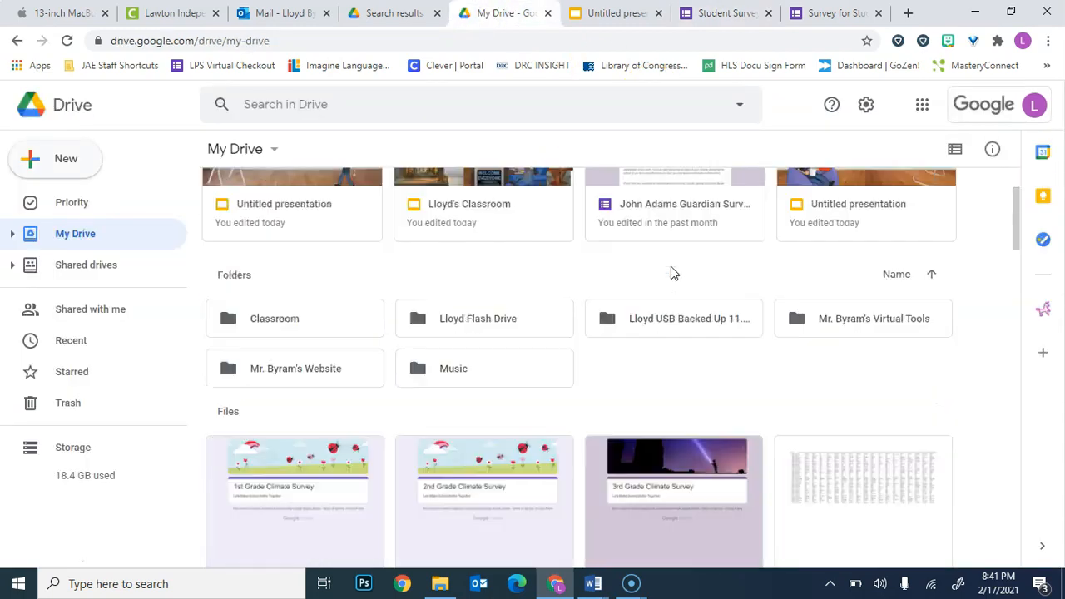
pyautogui.scroll(-1, 674, 308)
pyautogui.doubleClick(682, 373)
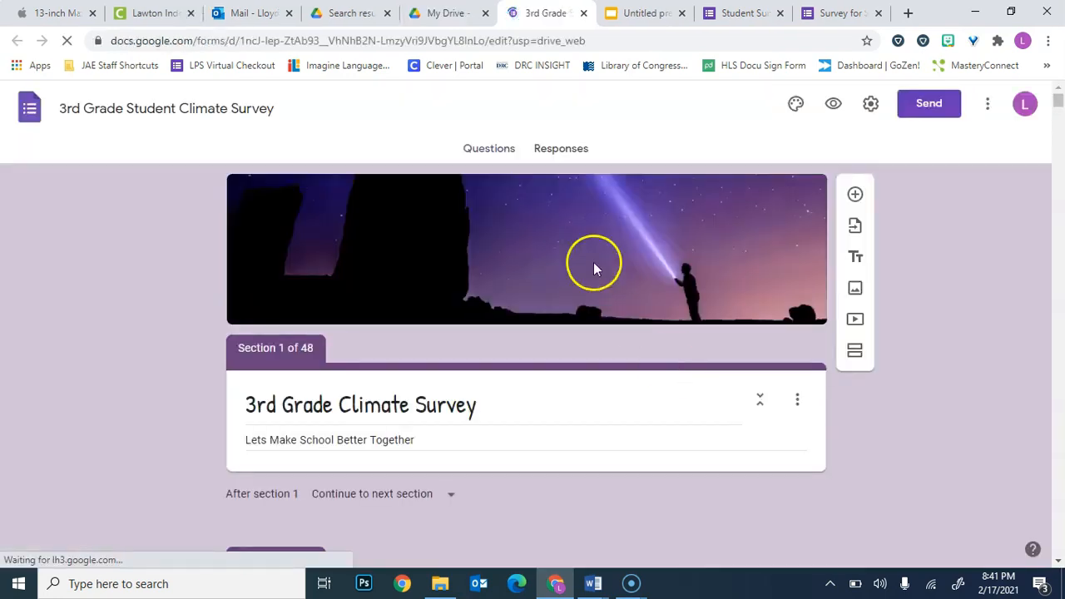
# Open the climate survey's response summary and inspect the slices of the pie chart for "I enjoy going to school most days.".
pyautogui.click(571, 153)
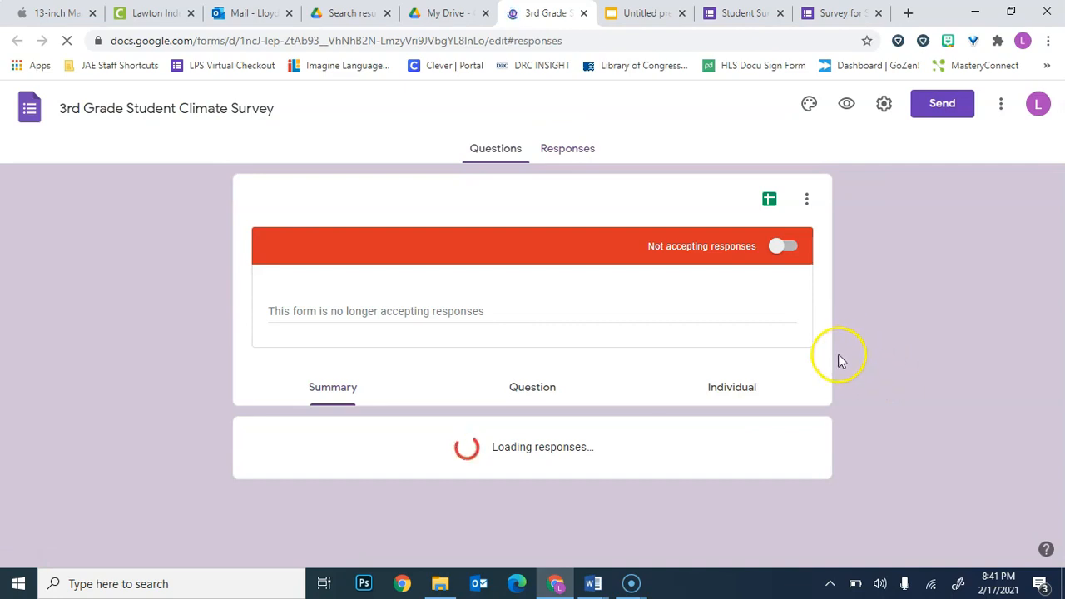
pyautogui.scroll(-1, 701, 356)
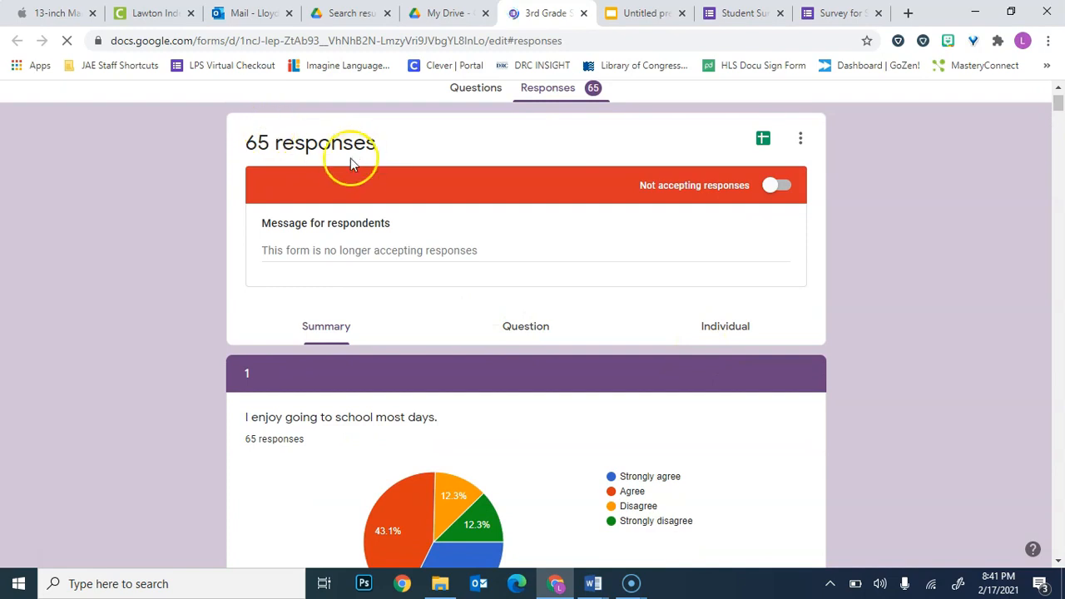
pyautogui.scroll(-2, 495, 281)
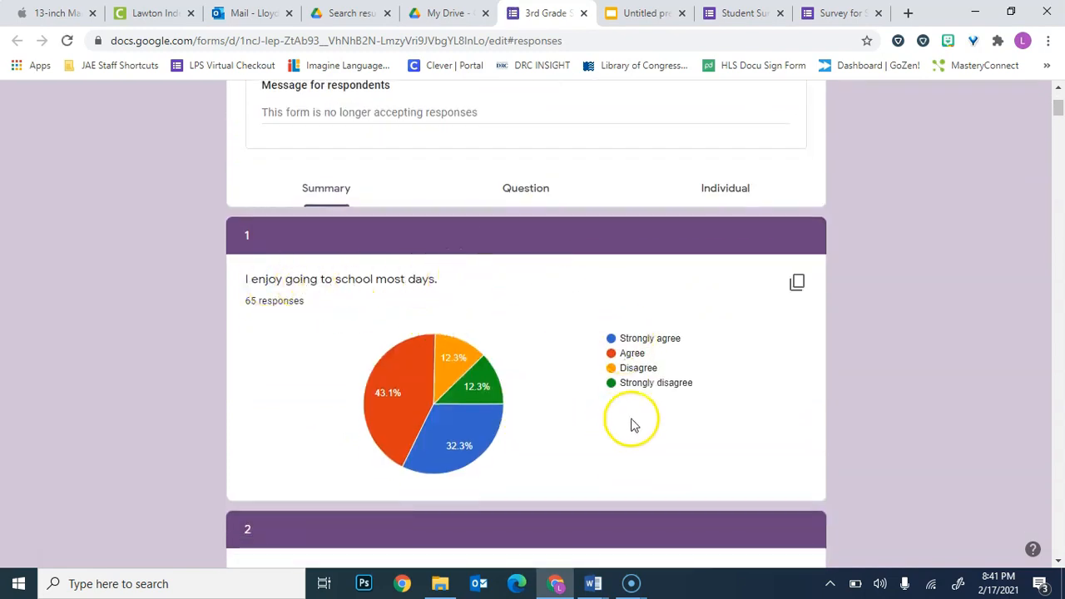
pyautogui.moveTo(476, 458)
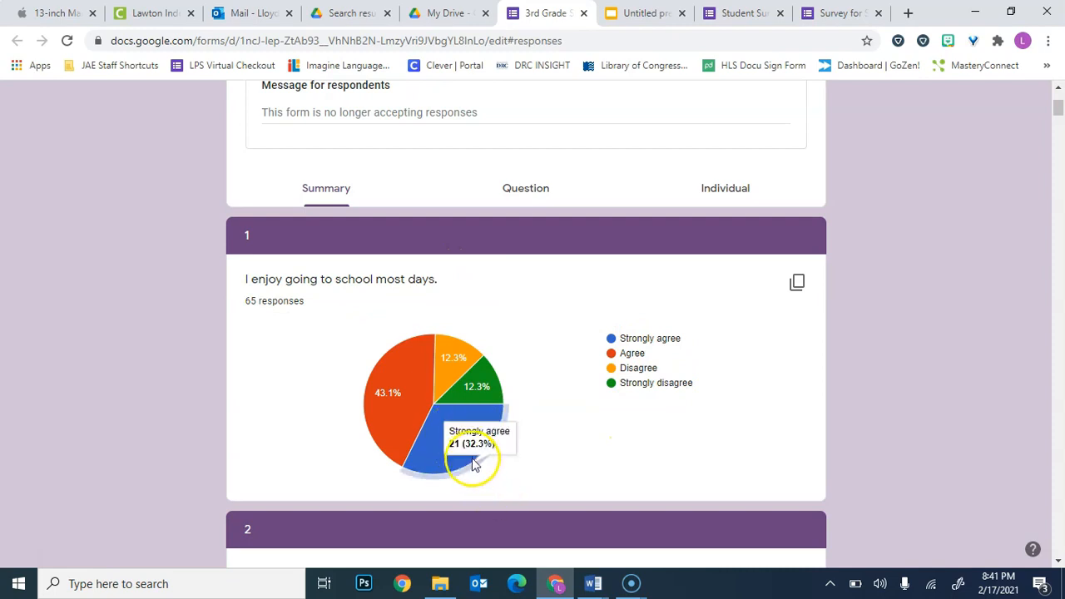
pyautogui.moveTo(380, 408)
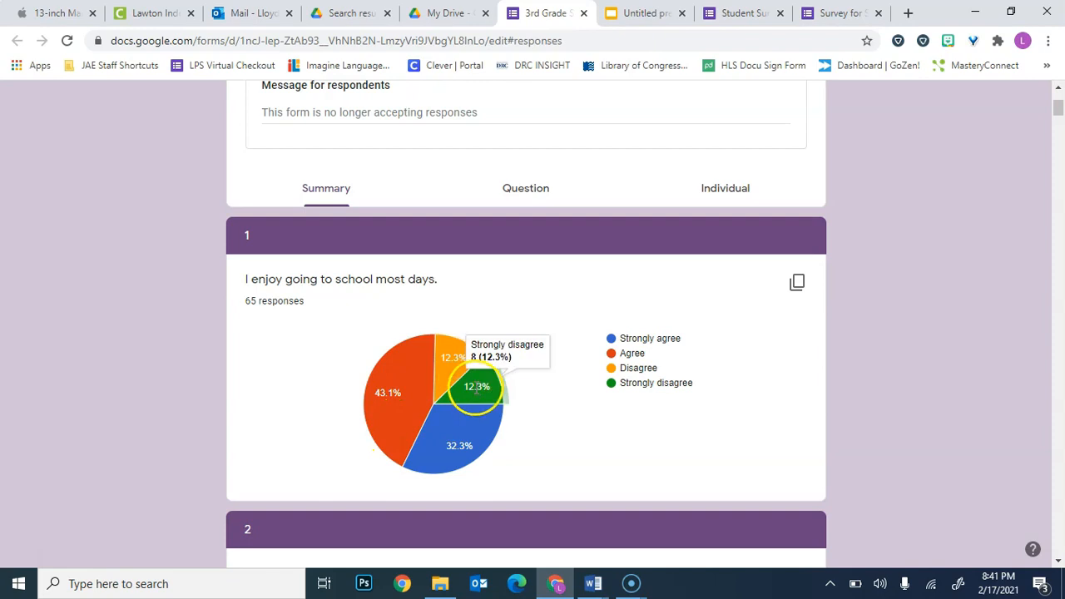
pyautogui.moveTo(456, 363)
# Browse the pie charts of the remaining climate survey questions in the response summary.
pyautogui.scroll(-9, 603, 416)
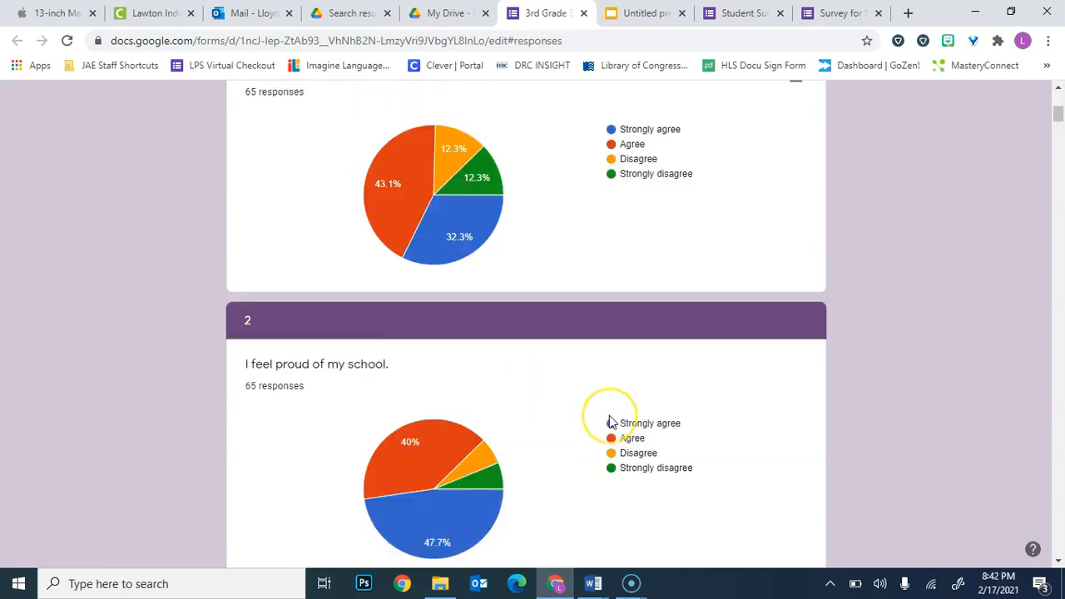
pyautogui.scroll(-16, 609, 418)
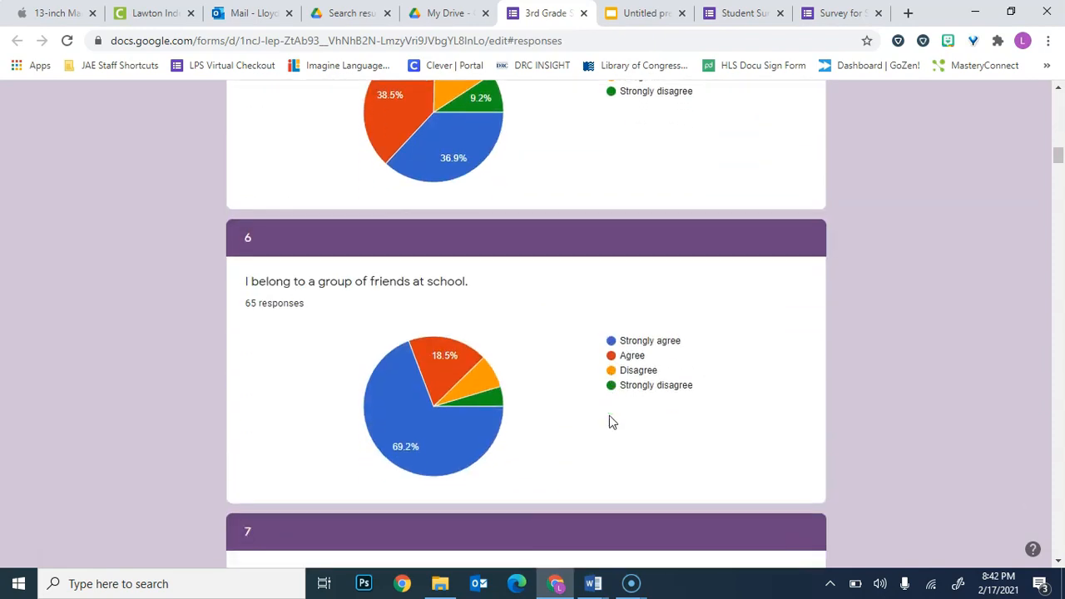
pyautogui.scroll(-18, 609, 422)
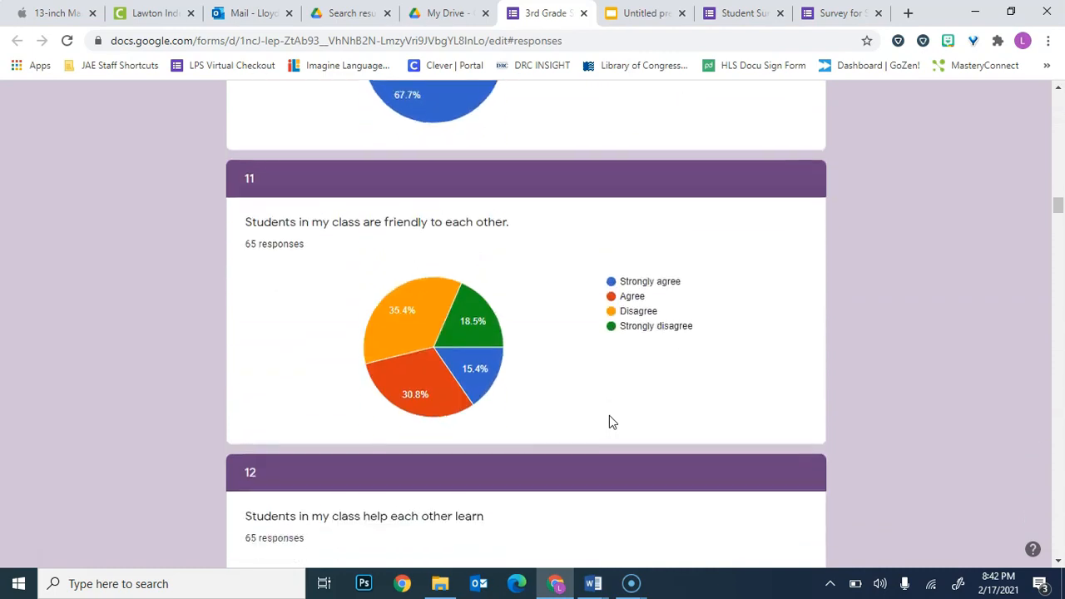
pyautogui.scroll(-18, 609, 421)
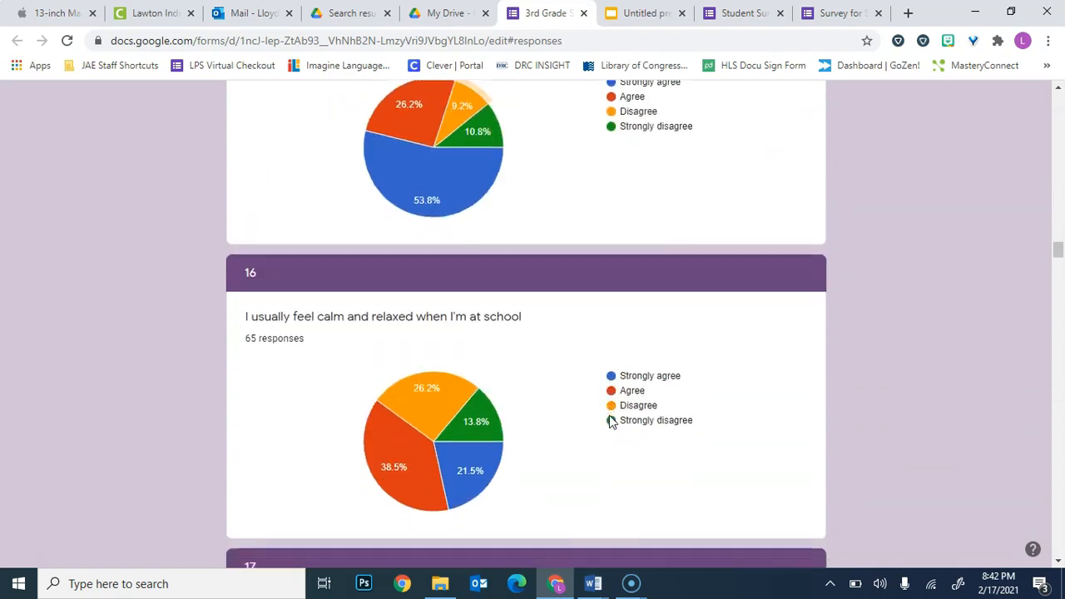
pyautogui.scroll(-18, 609, 421)
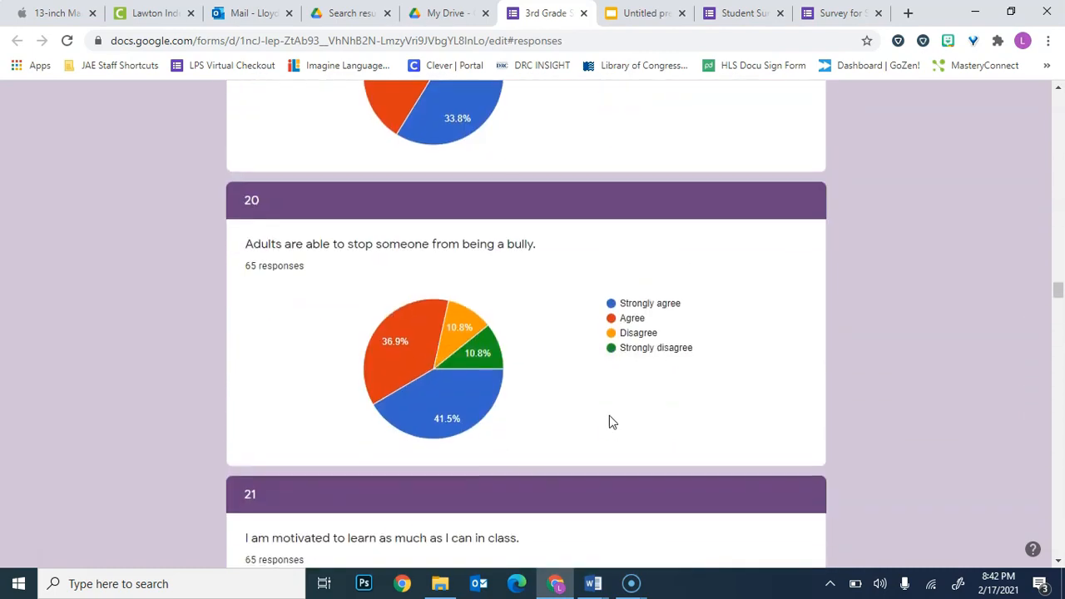
pyautogui.scroll(-14, 611, 422)
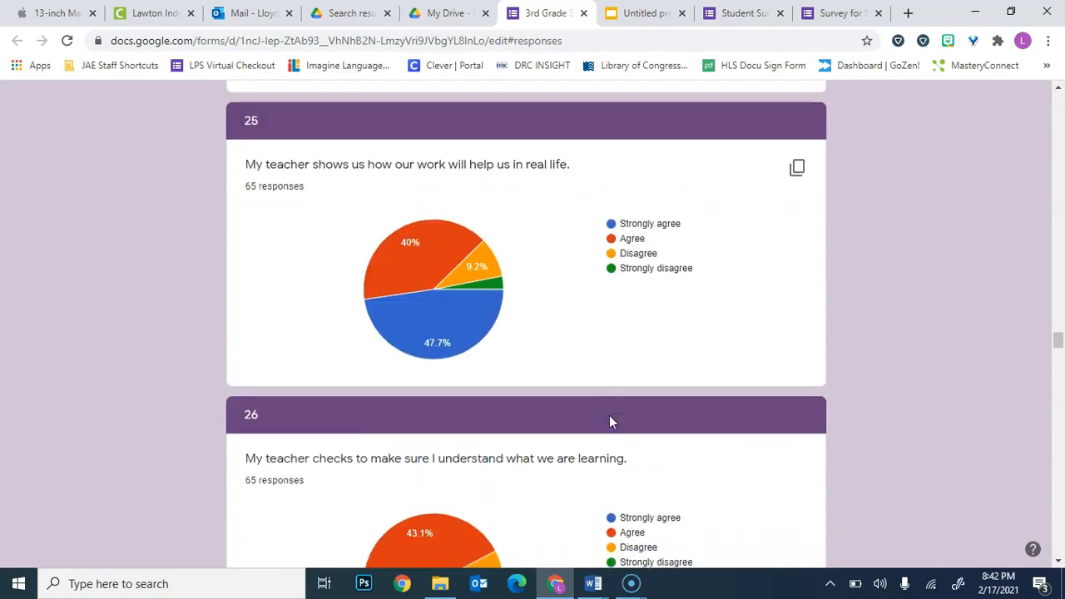
pyautogui.scroll(-9, 610, 422)
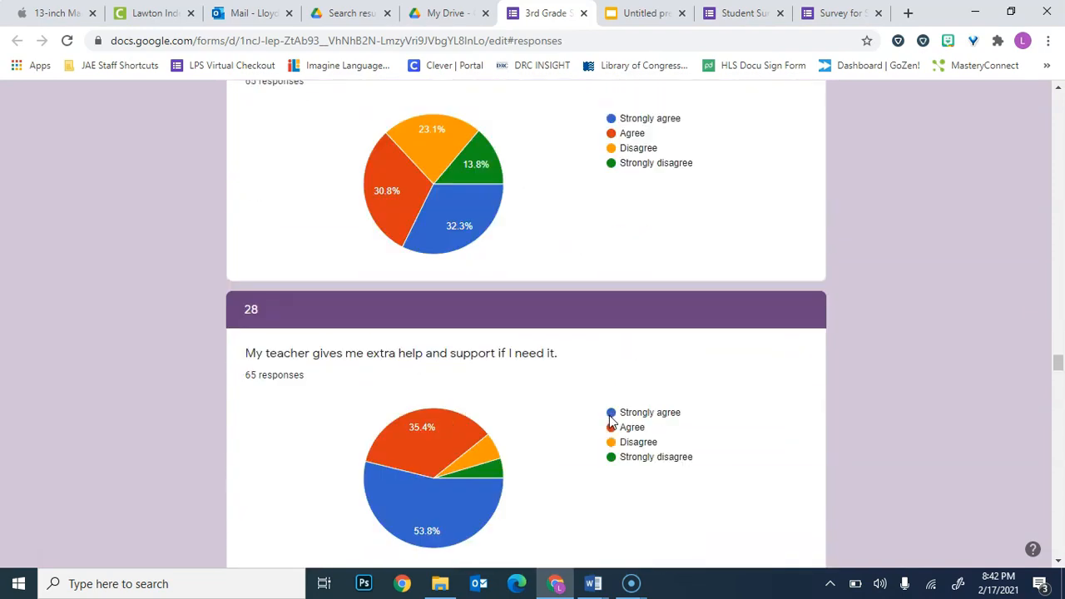
pyautogui.scroll(-2, 609, 422)
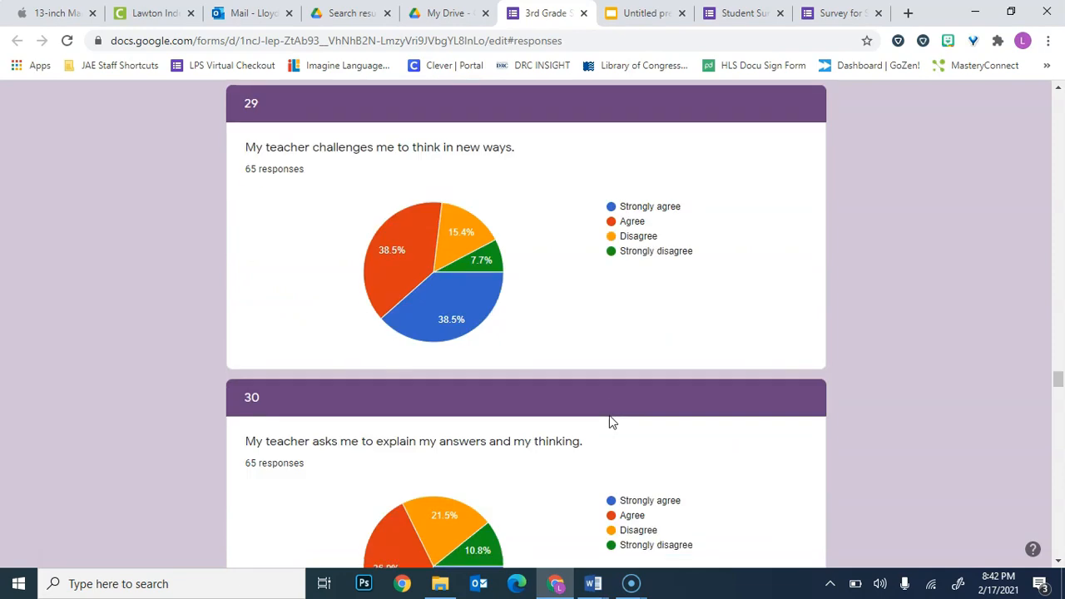
pyautogui.scroll(-3, 609, 421)
pyautogui.click(795, 413)
pyautogui.scroll(-4, 892, 391)
pyautogui.scroll(20, 892, 391)
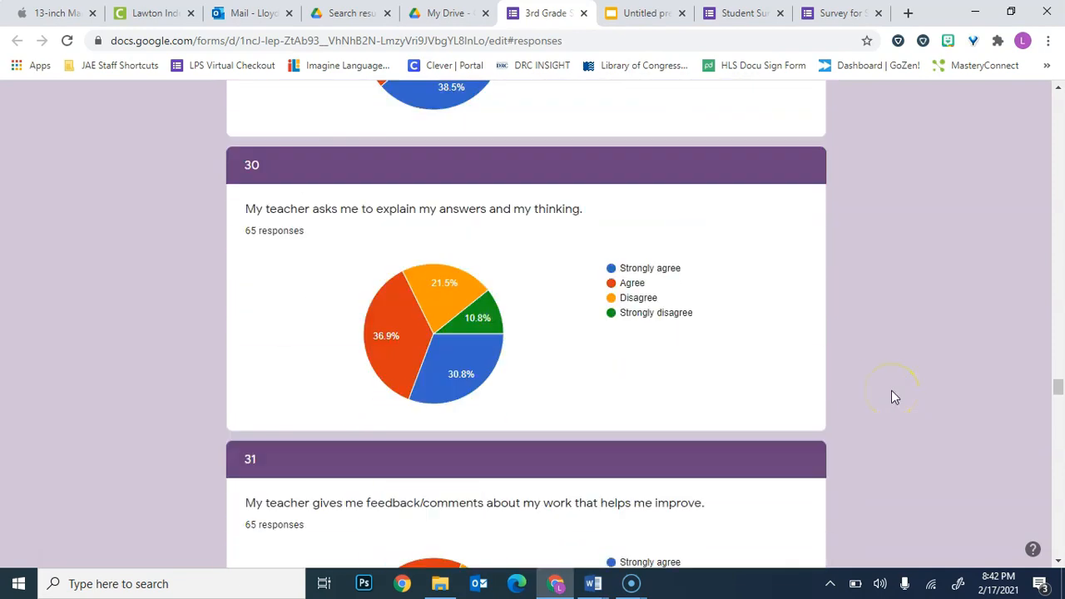
pyautogui.scroll(-15, 891, 397)
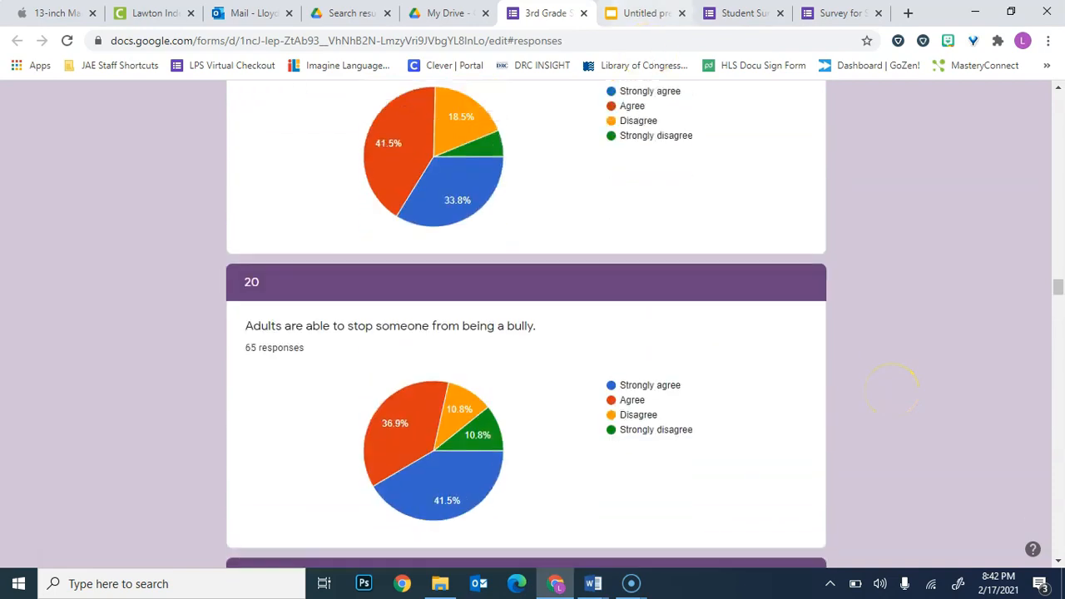
# Close the 3rd grade climate survey, check the classroom presentation's slide, and return to the Student Survey form.
pyautogui.click(583, 14)
pyautogui.click(523, 15)
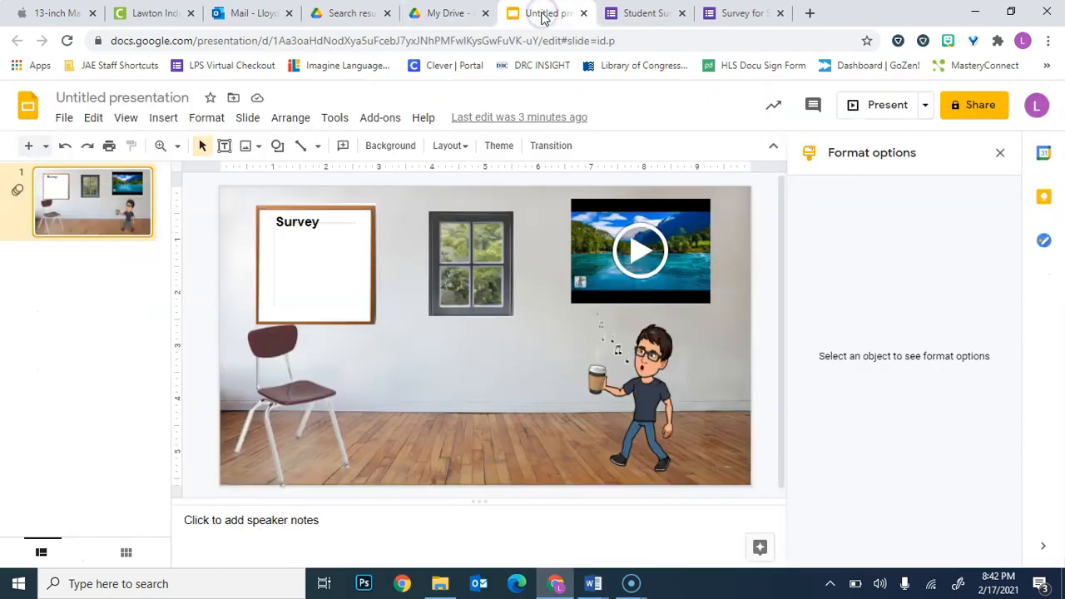
pyautogui.click(654, 13)
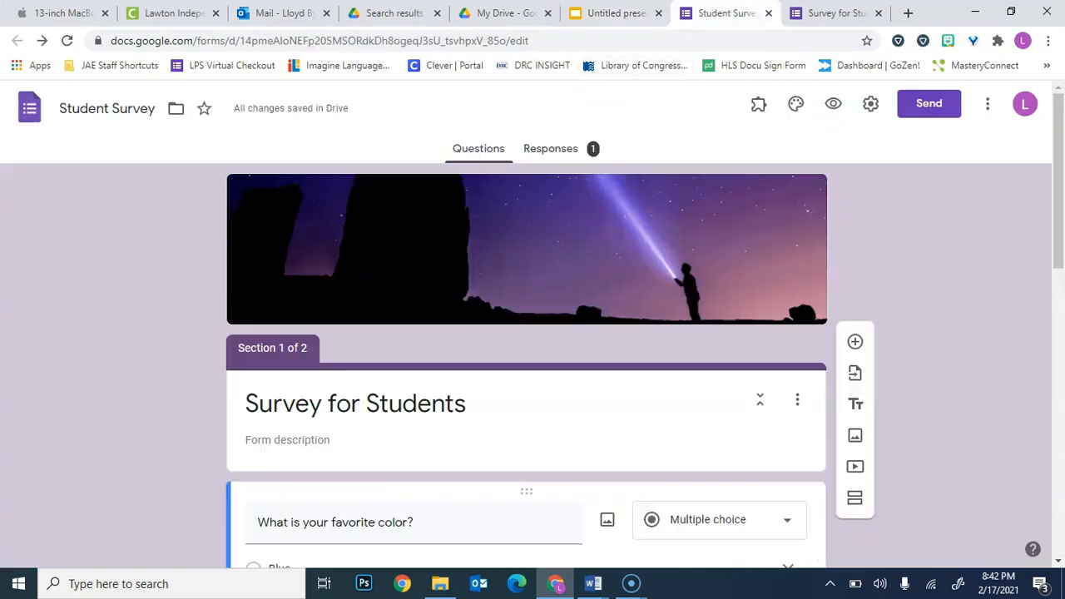
# Switch to the Google Survey contact document in Word to view the contact details, and return to the Student Survey in Chrome.
pyautogui.moveTo(593, 583)
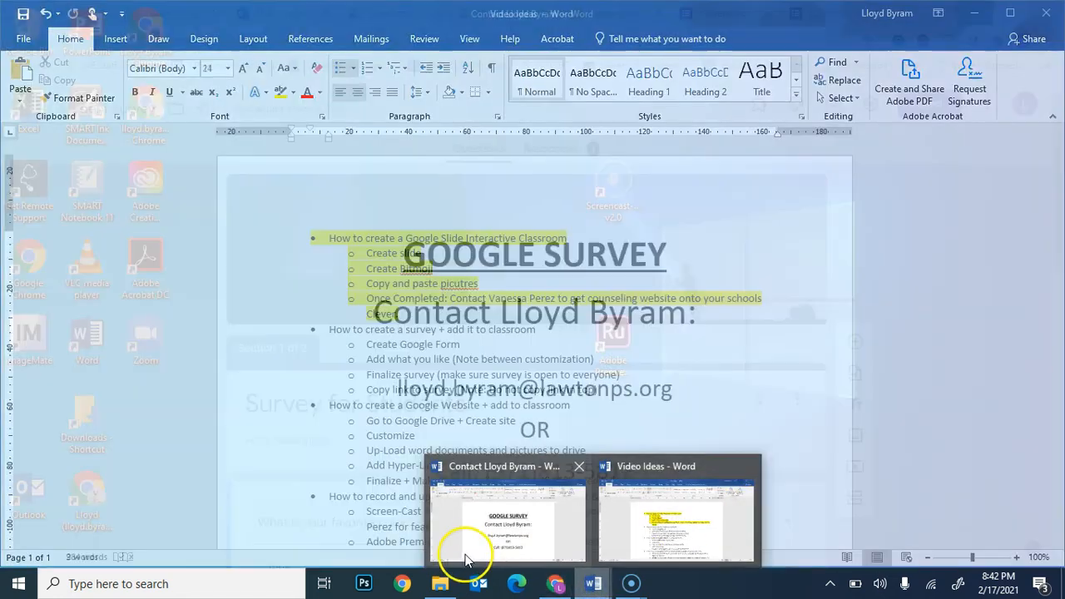
pyautogui.click(484, 531)
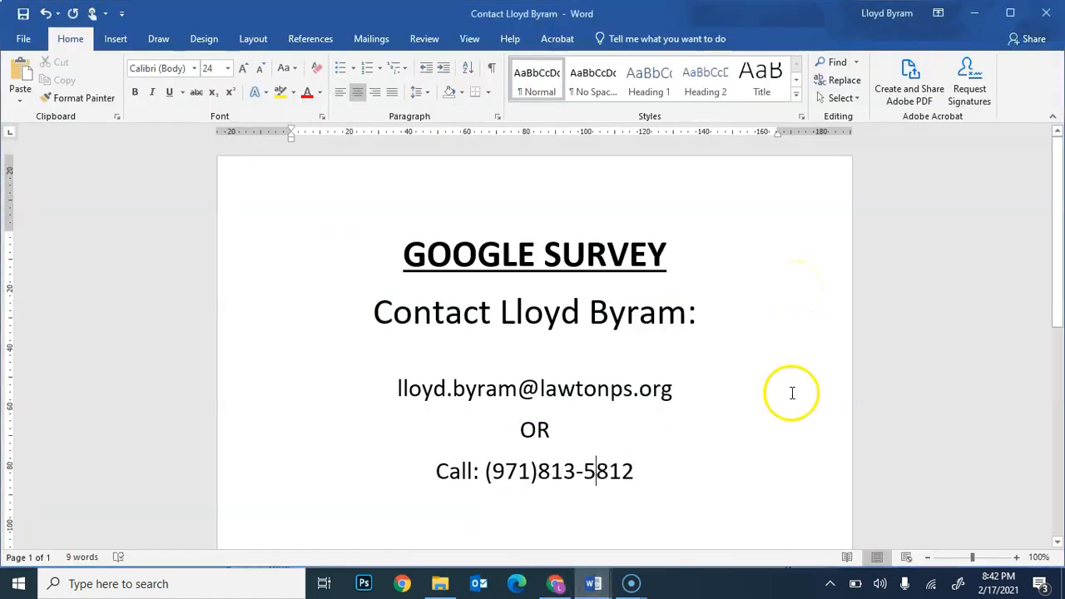
pyautogui.click(700, 483)
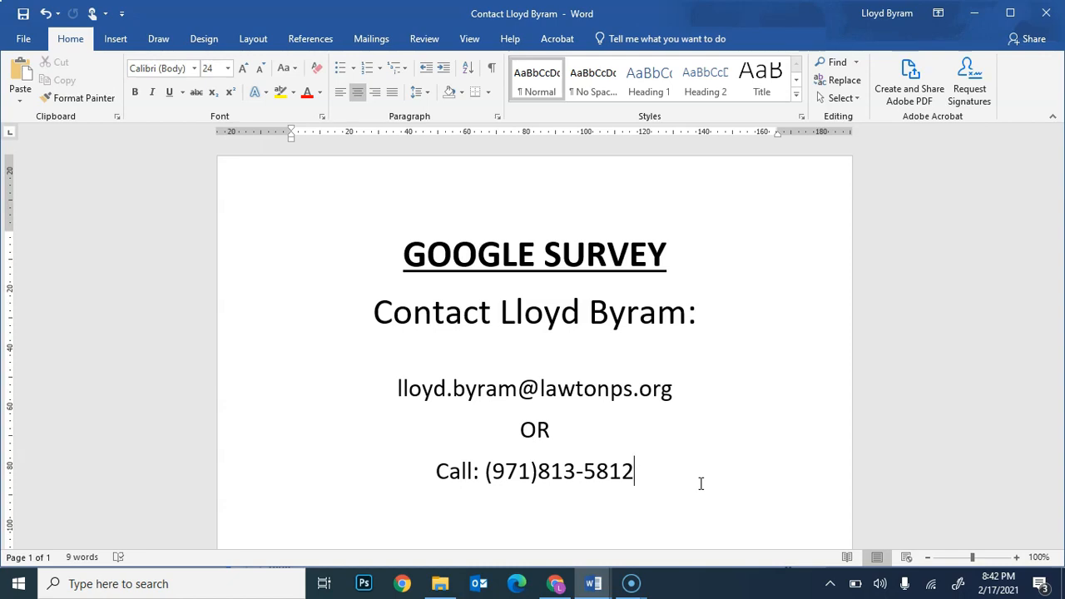
pyautogui.click(560, 585)
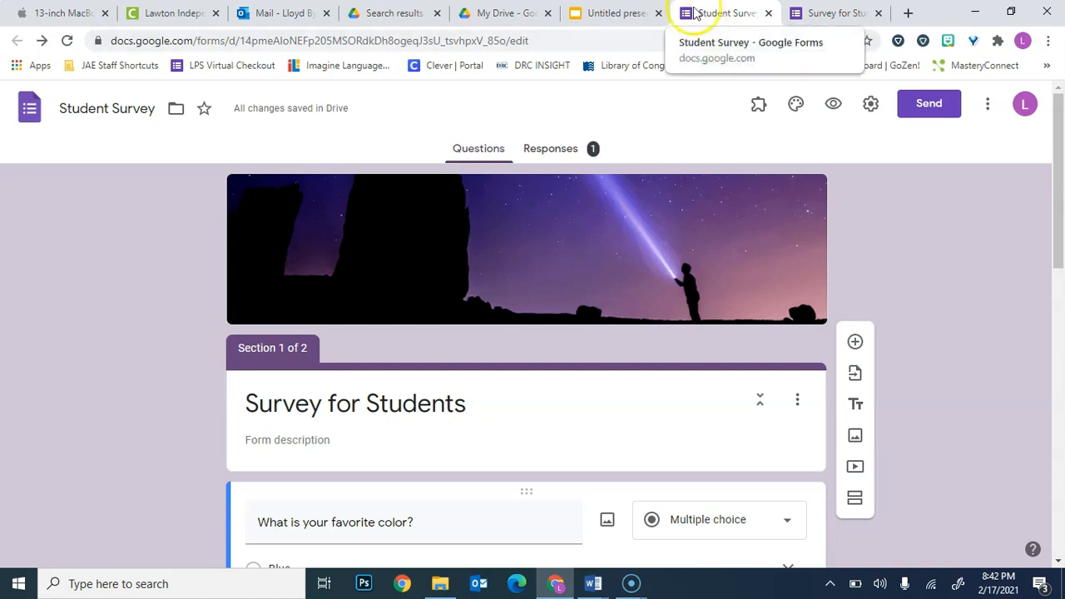
# Open the Student Survey's edit link in a new browser tab to check what it leads to, and close that tab.
pyautogui.click(338, 41)
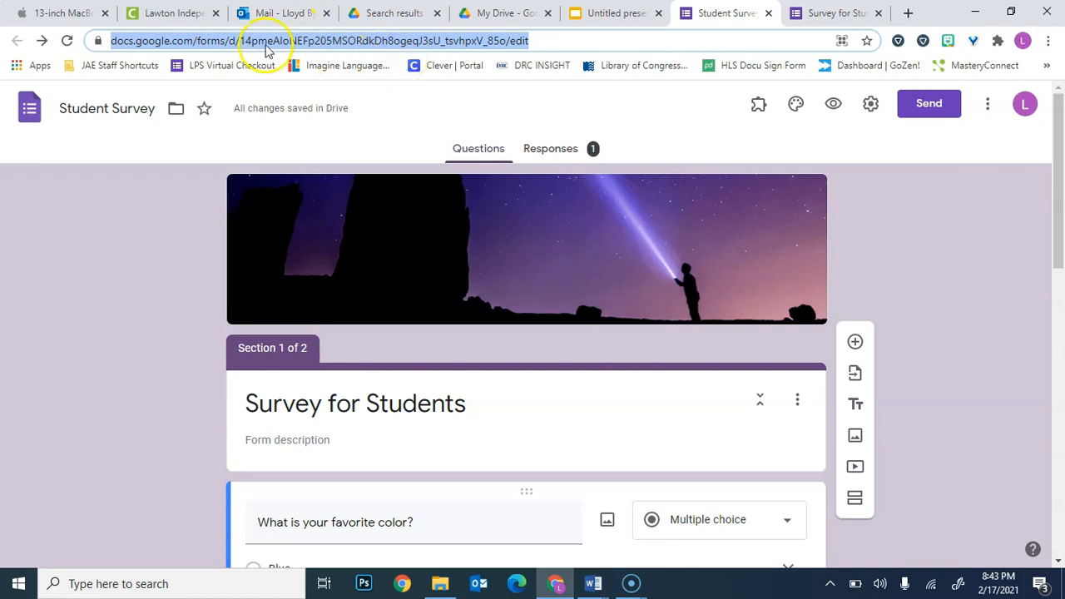
pyautogui.click(916, 14)
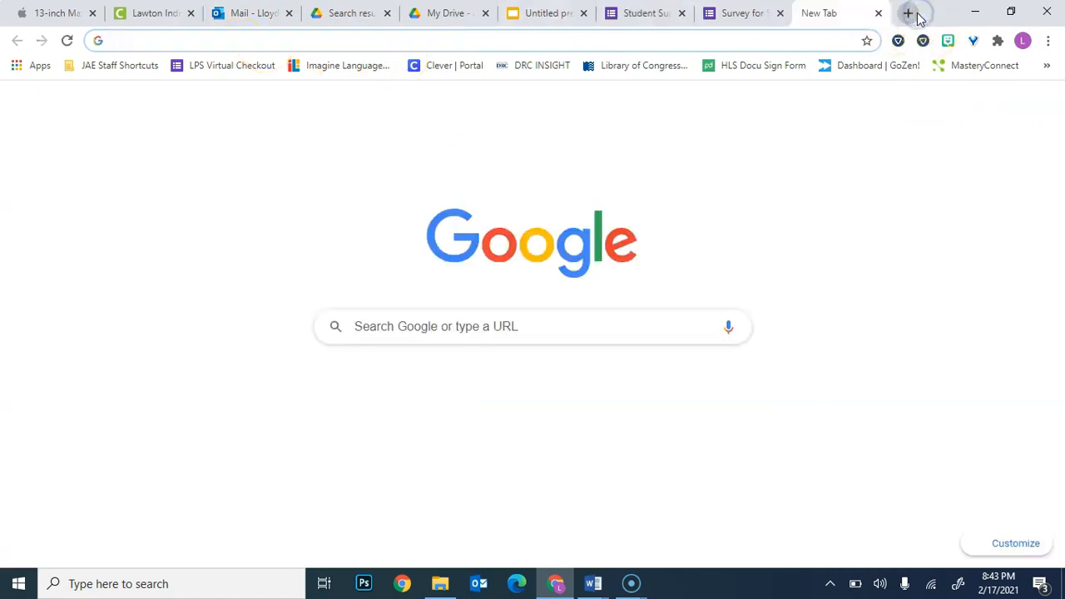
pyautogui.press('Return')
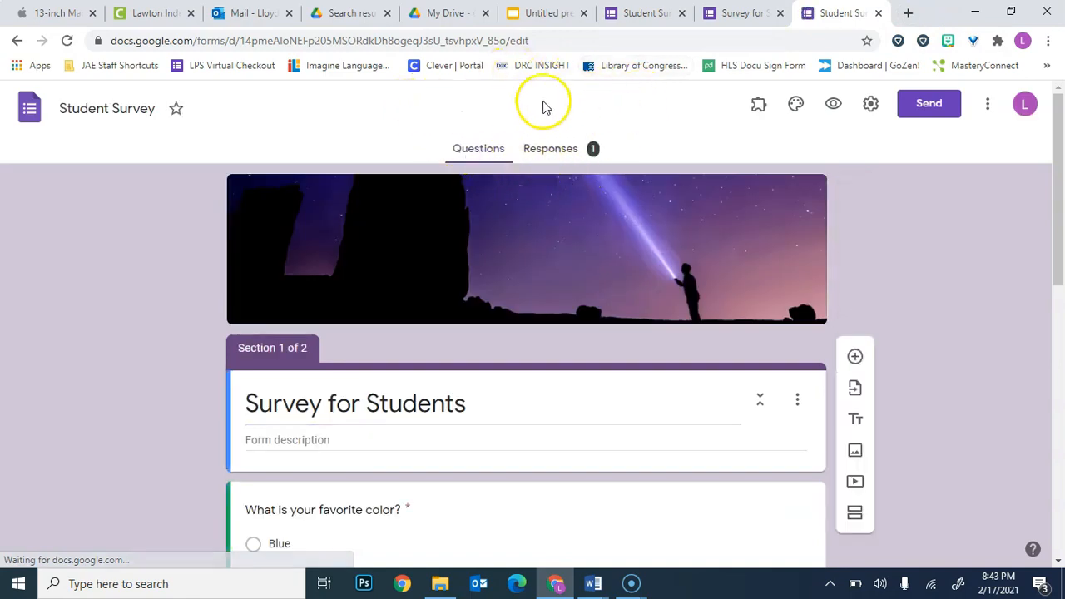
pyautogui.click(880, 13)
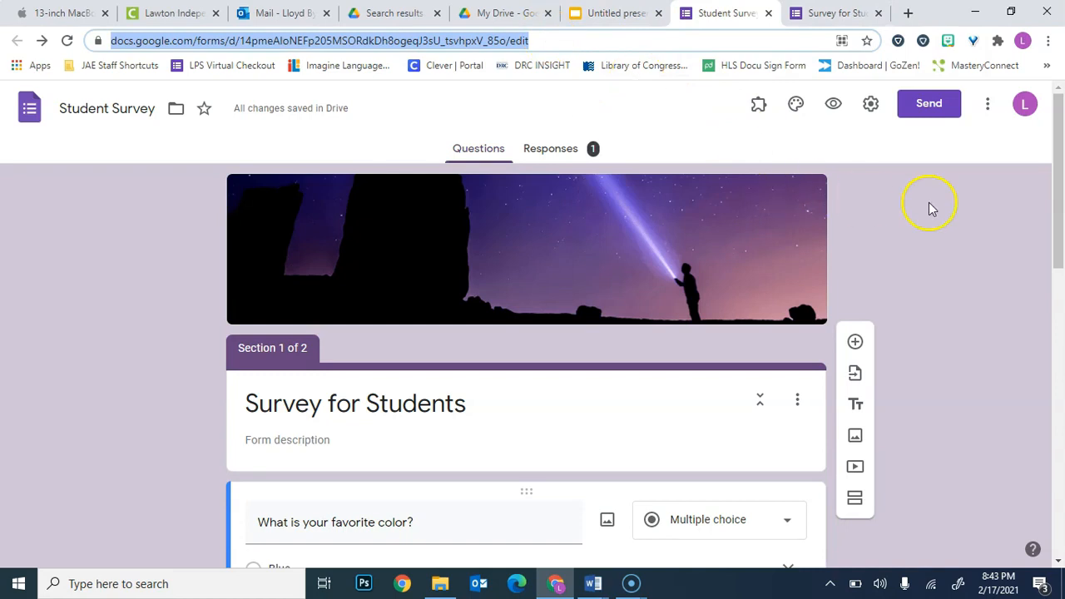
pyautogui.click(936, 105)
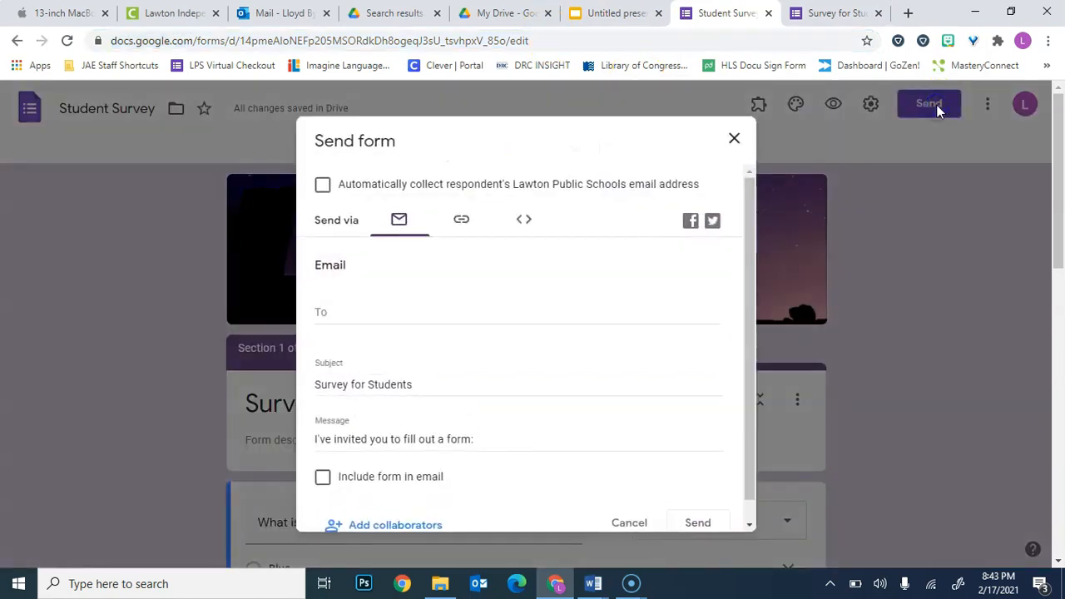
pyautogui.scroll(-1, 593, 341)
pyautogui.scroll(1, 593, 341)
pyautogui.scroll(-1, 594, 341)
pyautogui.scroll(1, 594, 342)
pyautogui.click(531, 248)
pyautogui.scroll(-1, 533, 252)
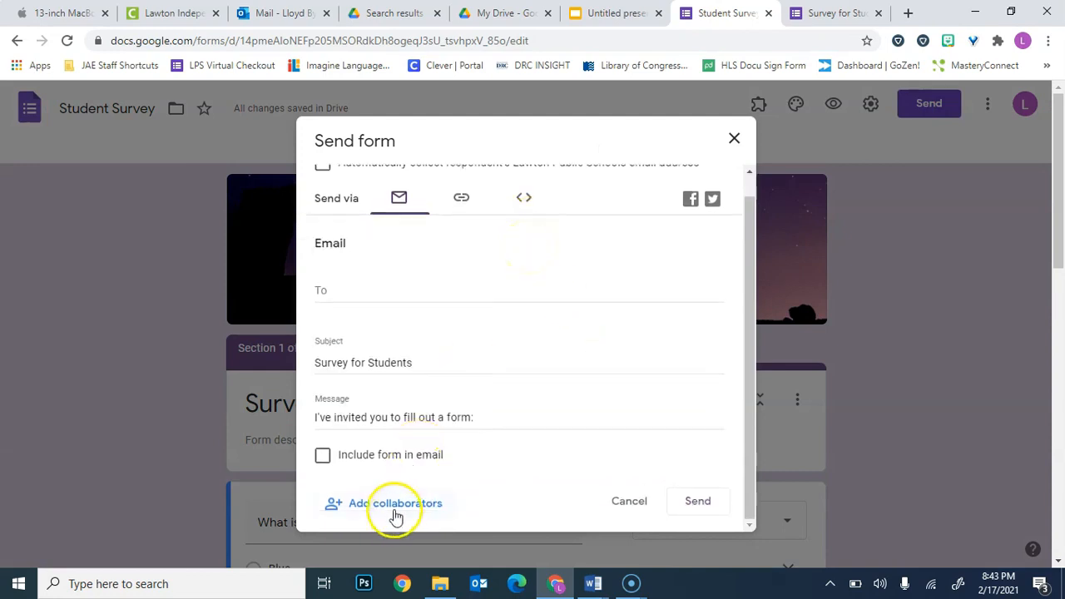
pyautogui.scroll(1, 381, 413)
pyautogui.scroll(-1, 381, 414)
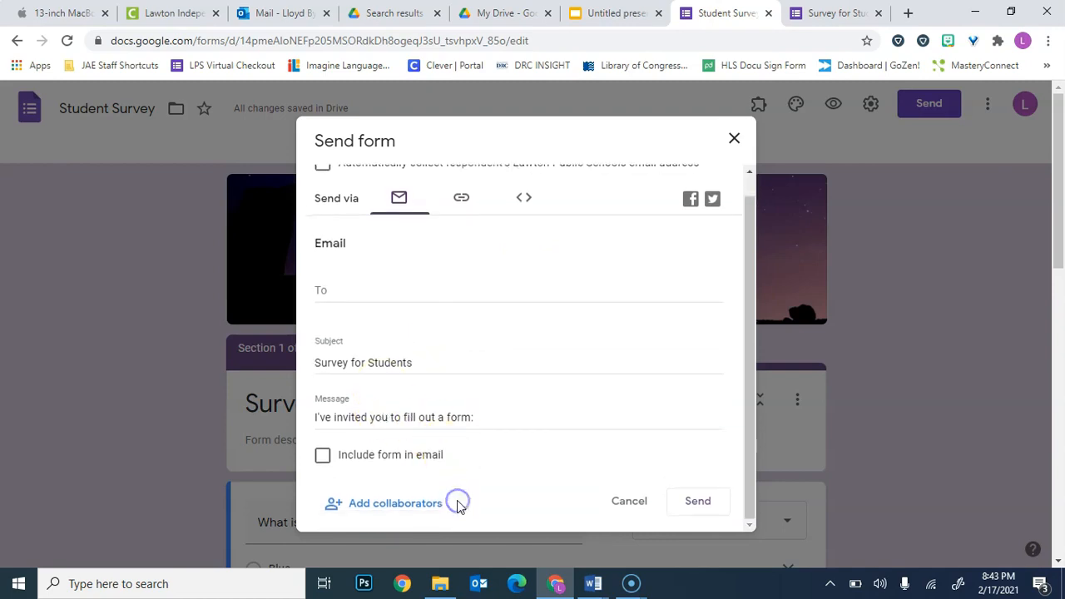
pyautogui.click(631, 503)
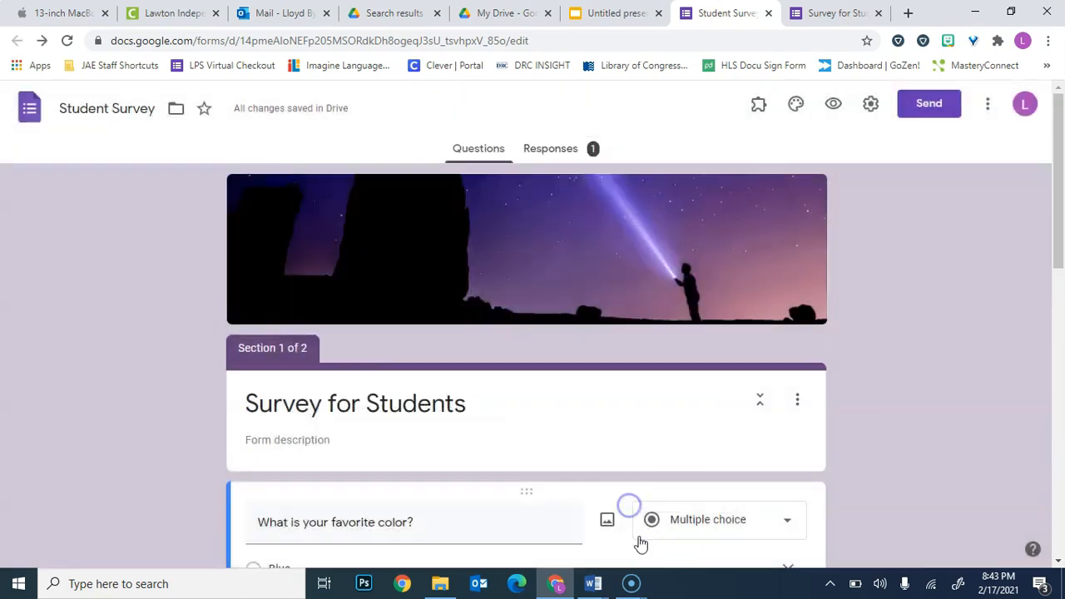
# View the contact details in the Google Survey contact document in Word, and return to Chrome.
pyautogui.click(592, 583)
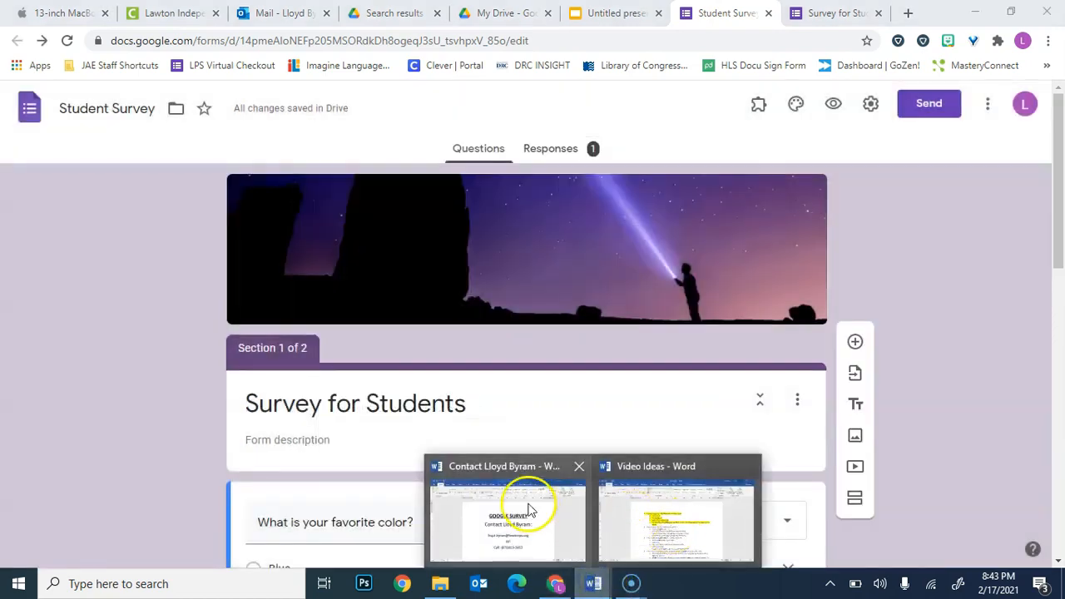
pyautogui.click(527, 501)
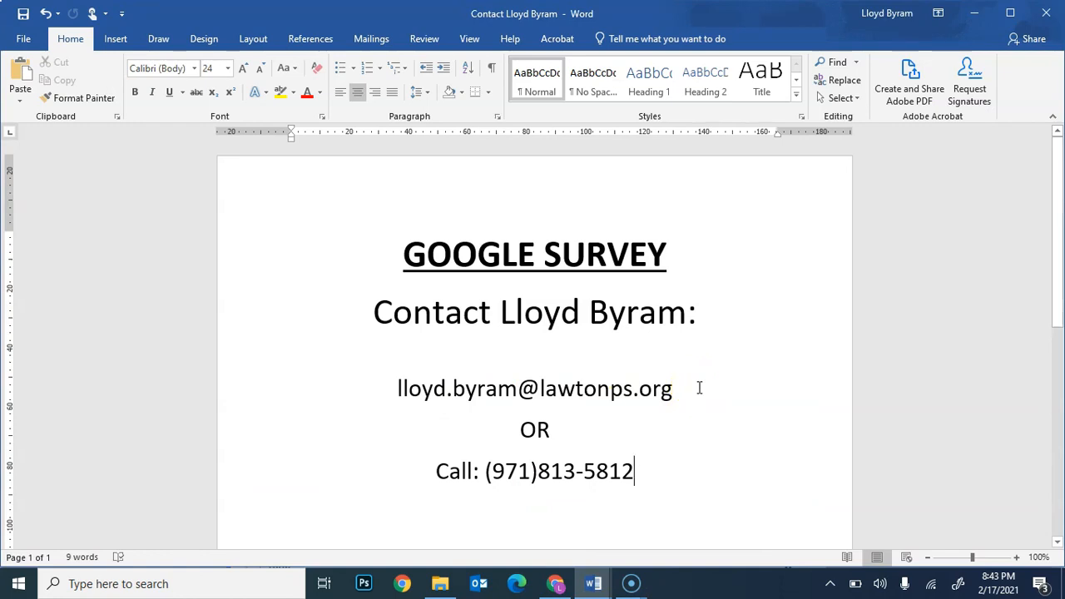
pyautogui.click(555, 584)
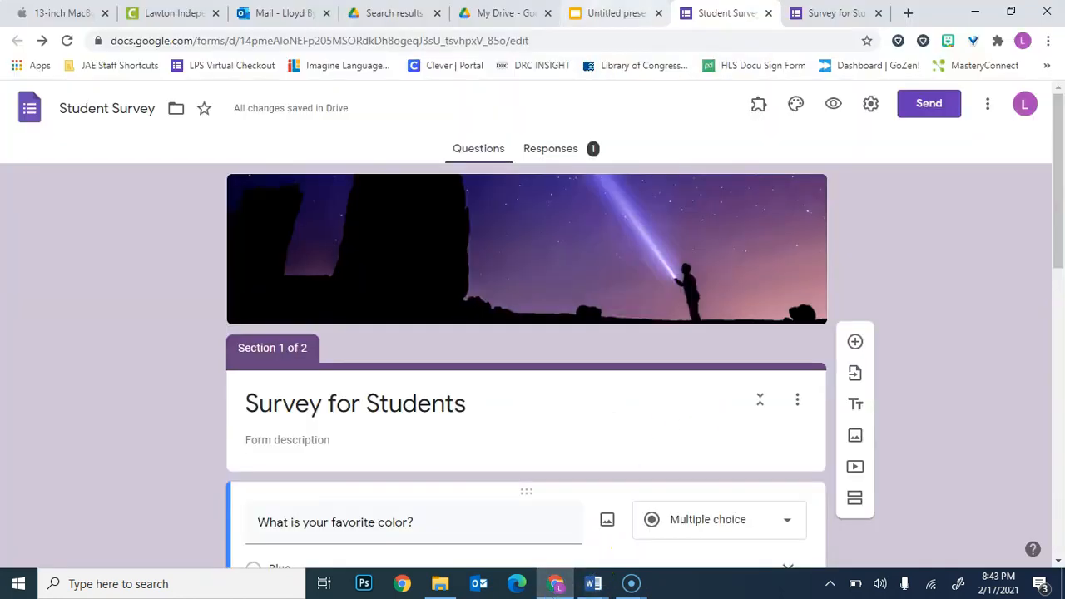
# Browse the folders and climate survey files in My Drive.
pyautogui.click(498, 13)
pyautogui.scroll(-2, 542, 305)
pyautogui.scroll(2, 590, 405)
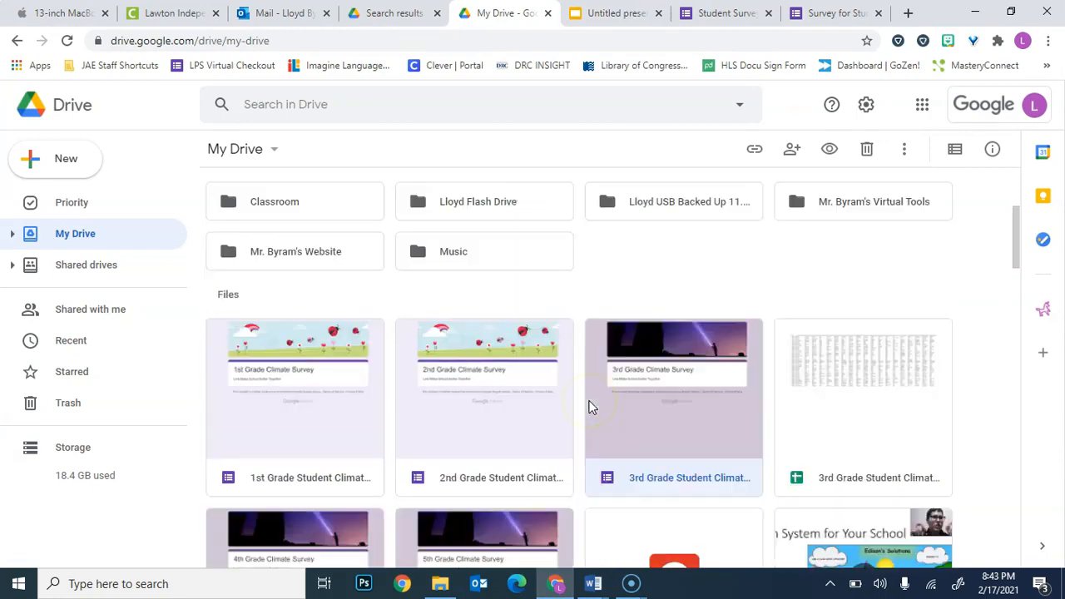
pyautogui.scroll(-5, 590, 404)
pyautogui.scroll(-3, 588, 407)
pyautogui.scroll(8, 589, 407)
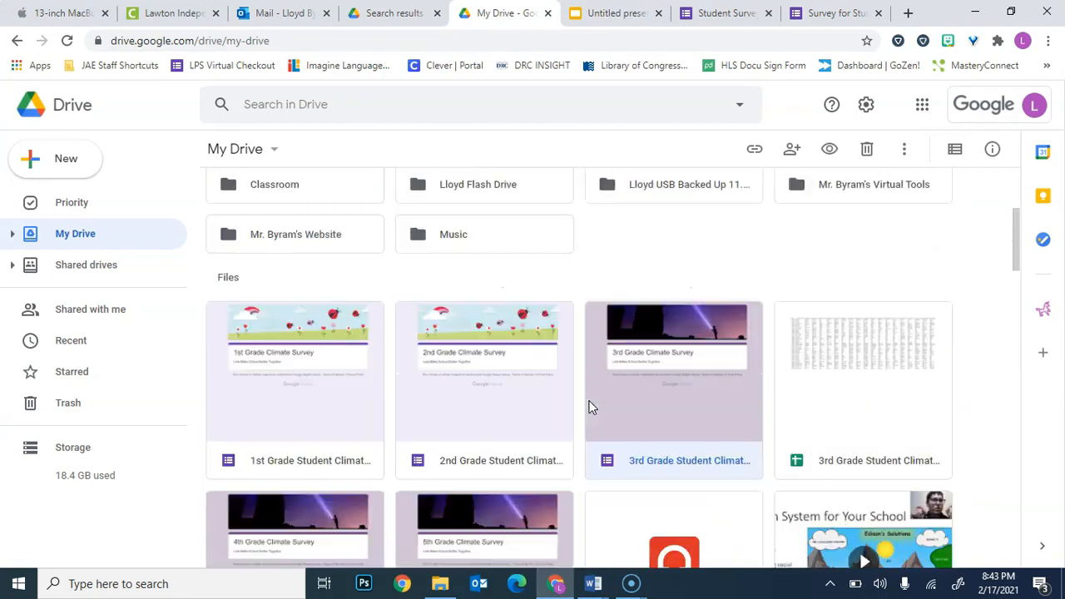
pyautogui.scroll(-1, 590, 404)
pyautogui.scroll(1, 590, 404)
# Search Google Drive for all files of type Forms.
pyautogui.click(747, 108)
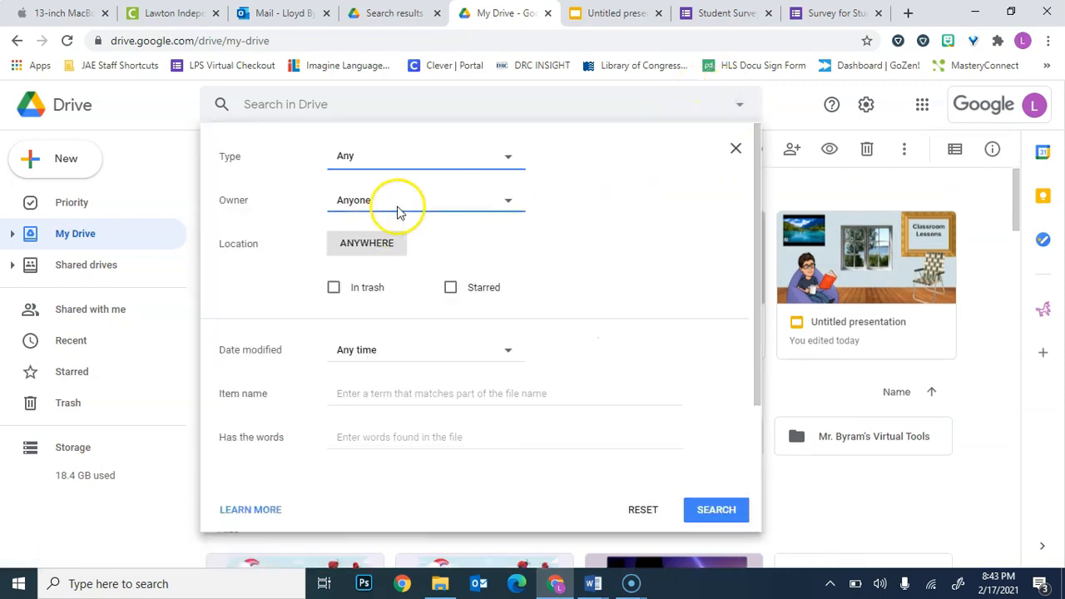
pyautogui.click(381, 160)
pyautogui.click(396, 303)
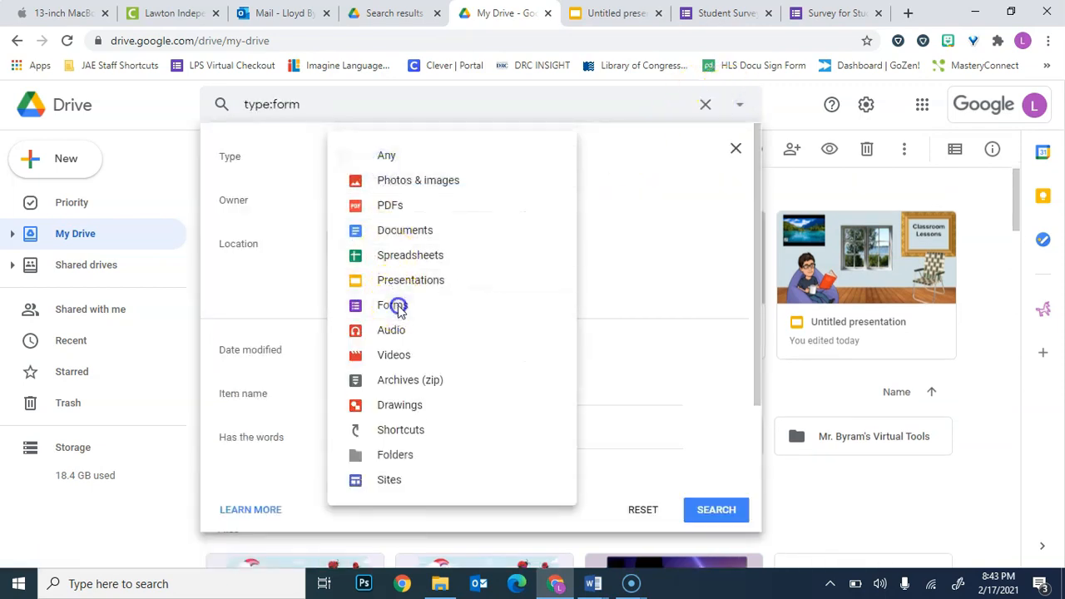
pyautogui.click(721, 509)
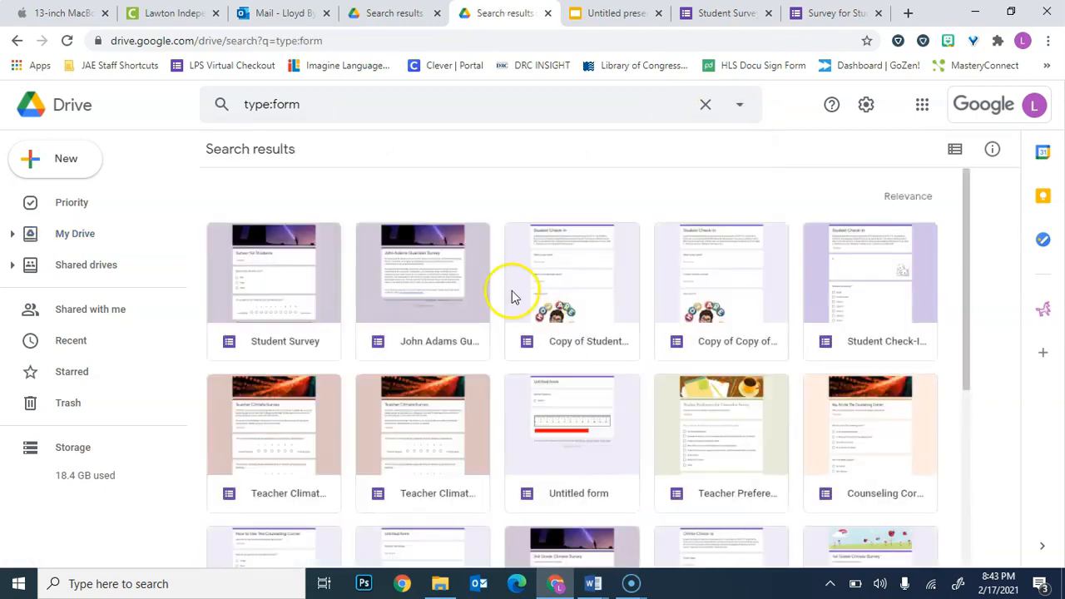
# Open the Copy of Student Check-In form from the search results and look through its questions and picture answer options.
pyautogui.click(584, 286)
pyautogui.doubleClick(584, 286)
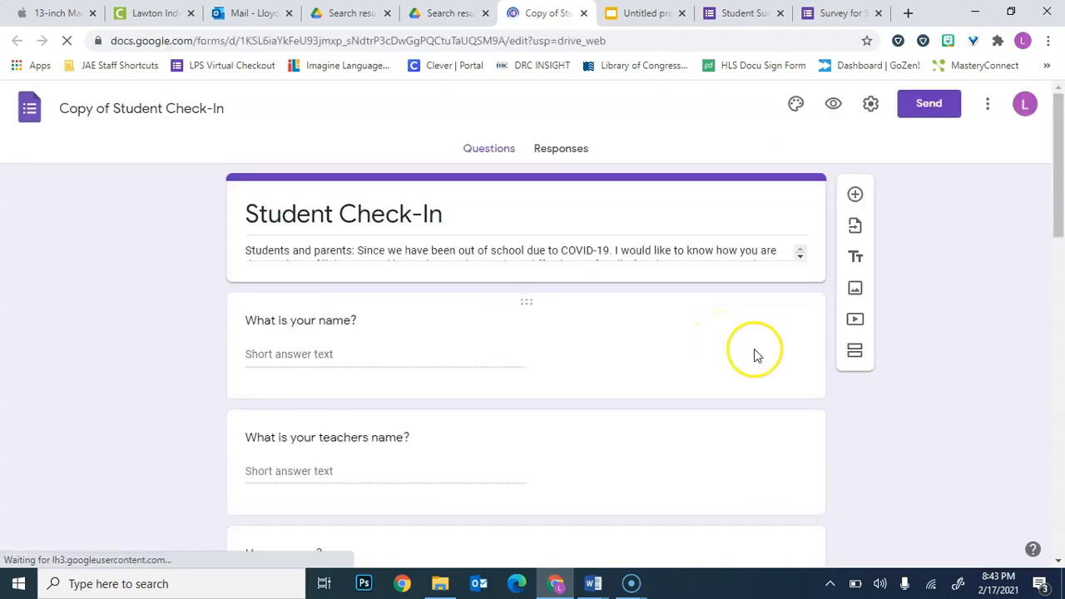
pyautogui.scroll(-4, 781, 362)
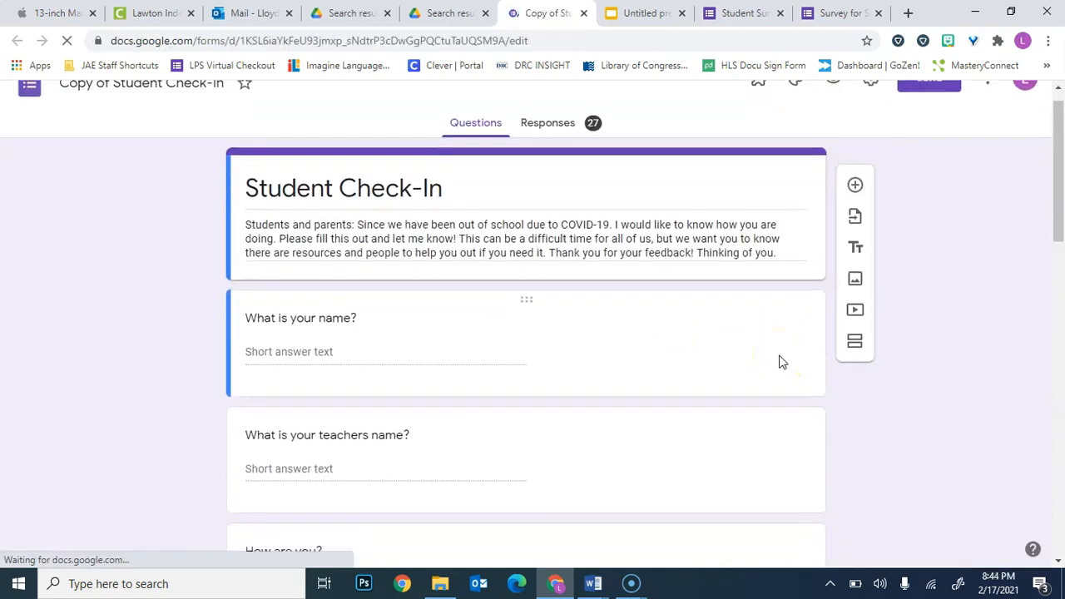
pyautogui.scroll(-6, 781, 362)
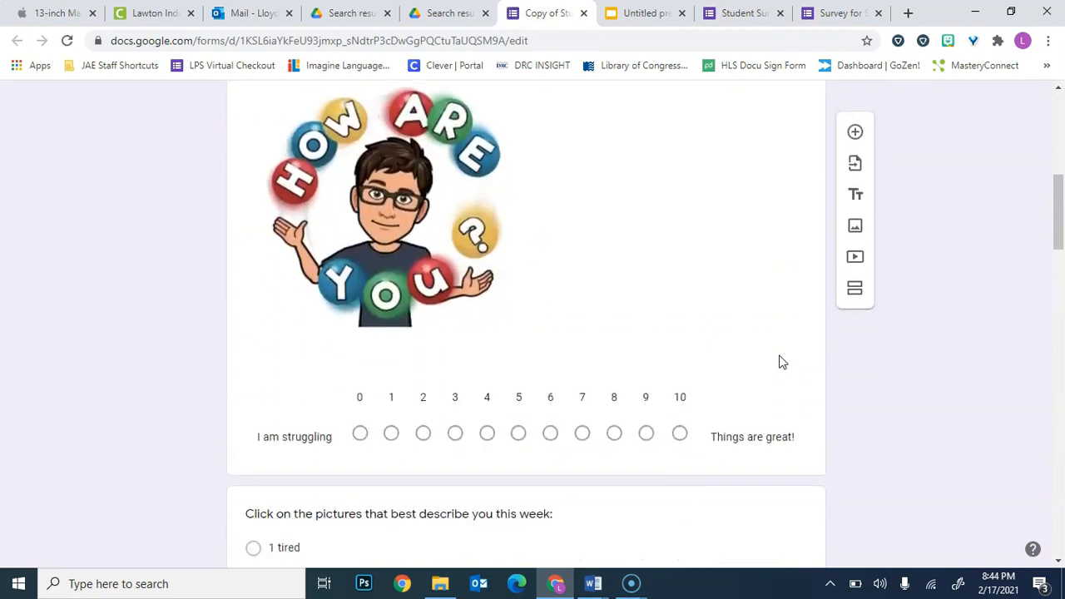
pyautogui.scroll(-10, 781, 355)
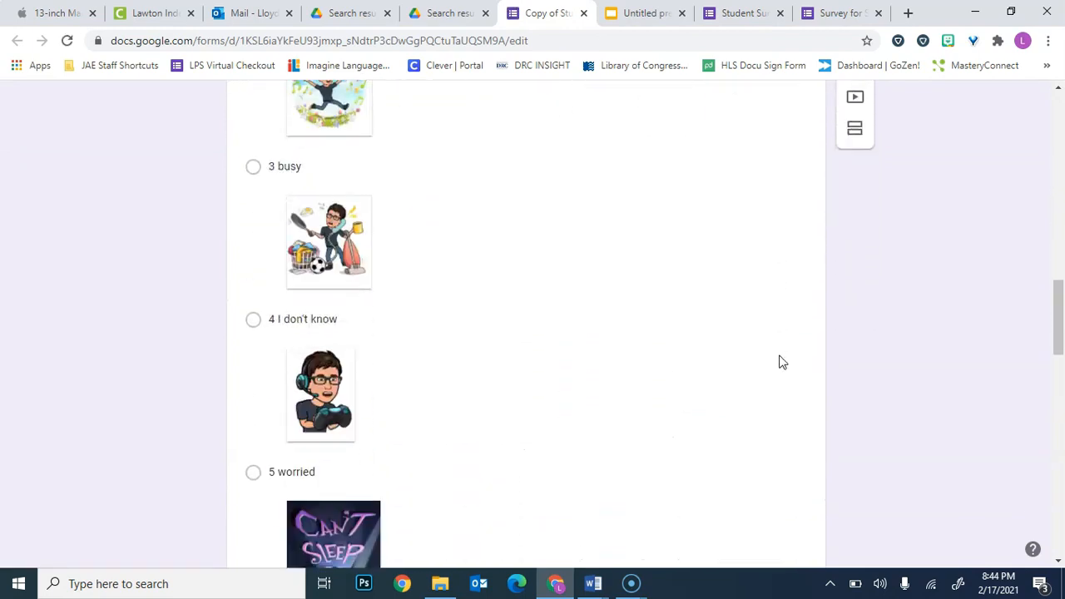
pyautogui.scroll(-9, 781, 362)
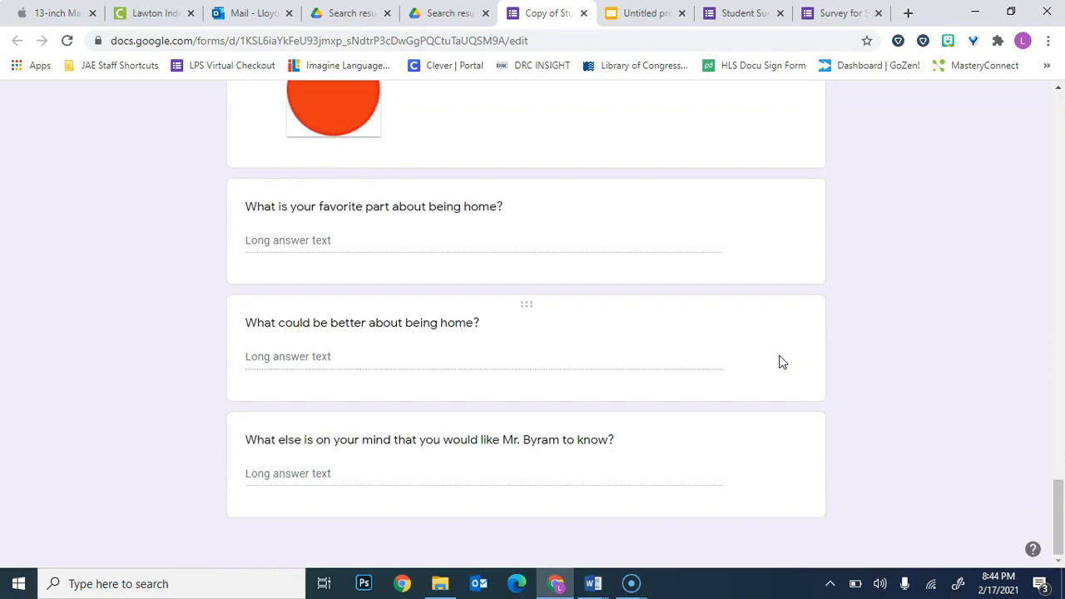
pyautogui.scroll(3, 781, 362)
pyautogui.scroll(20, 781, 362)
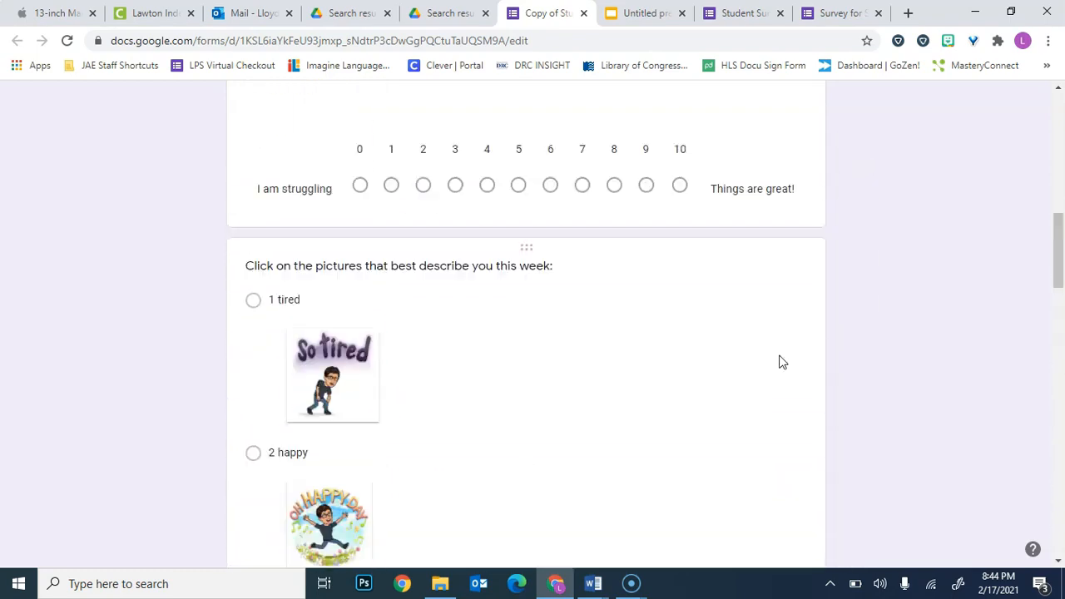
pyautogui.click(678, 227)
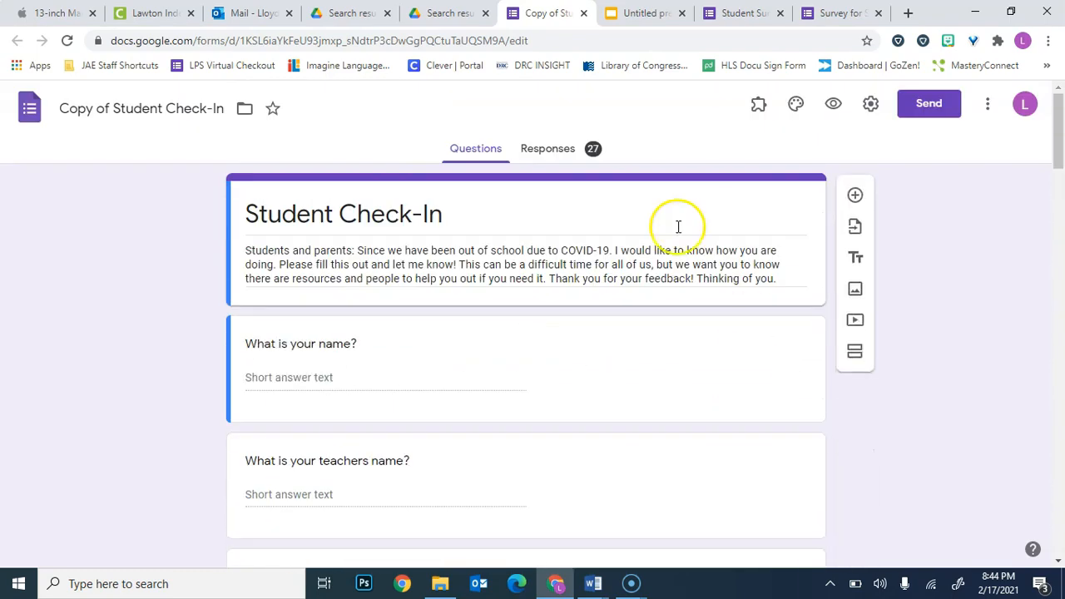
# Close the Copy of Student Check-In form, view the classroom presentation's slide, and switch to the contact document in Word.
pyautogui.click(585, 17)
pyautogui.click(554, 13)
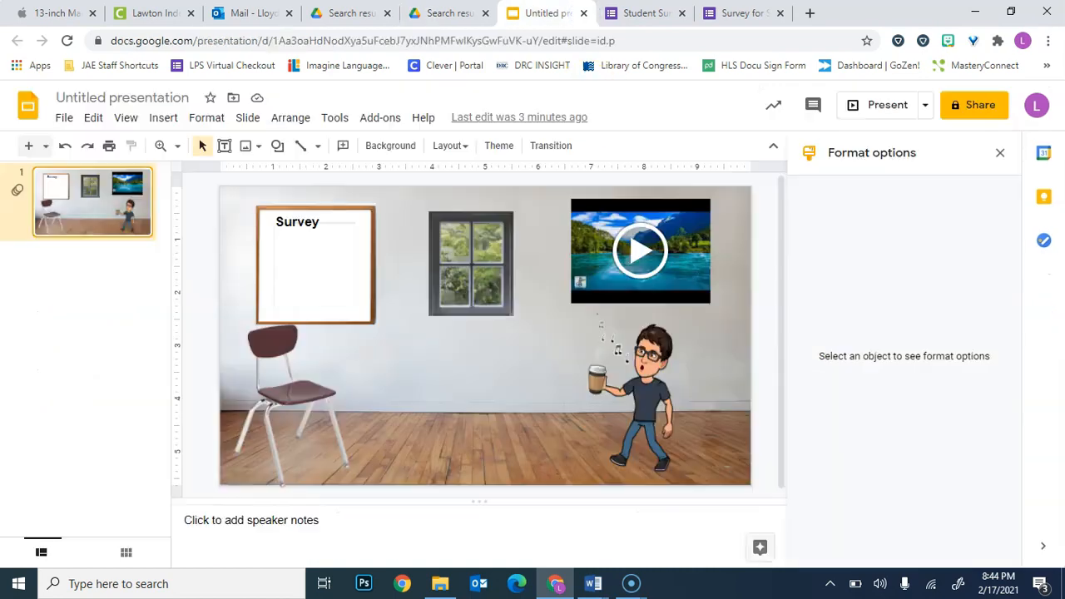
pyautogui.click(591, 584)
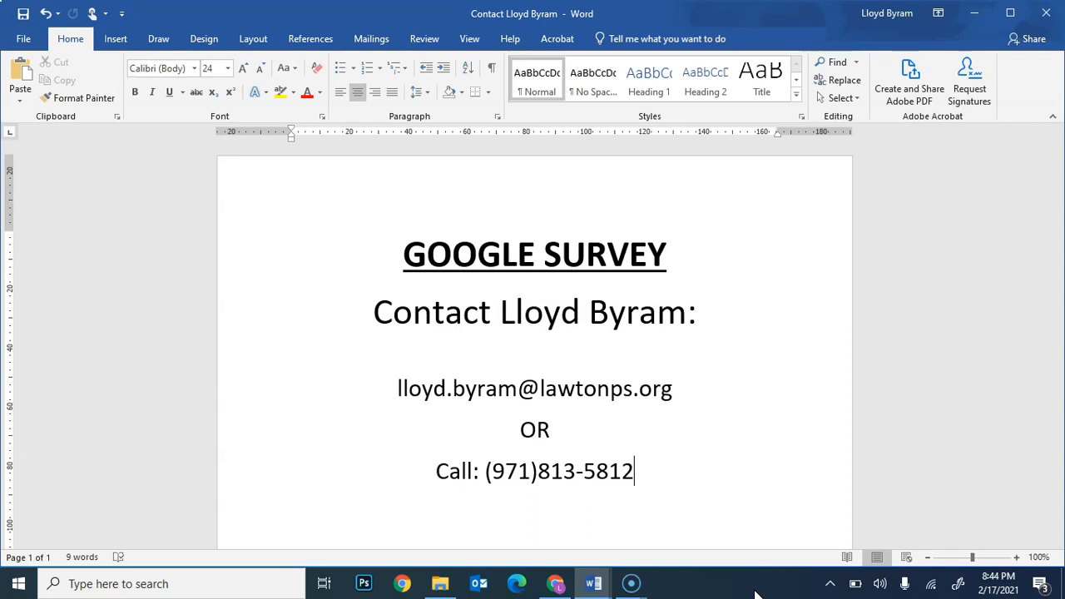
pyautogui.click(644, 586)
pyautogui.click(694, 551)
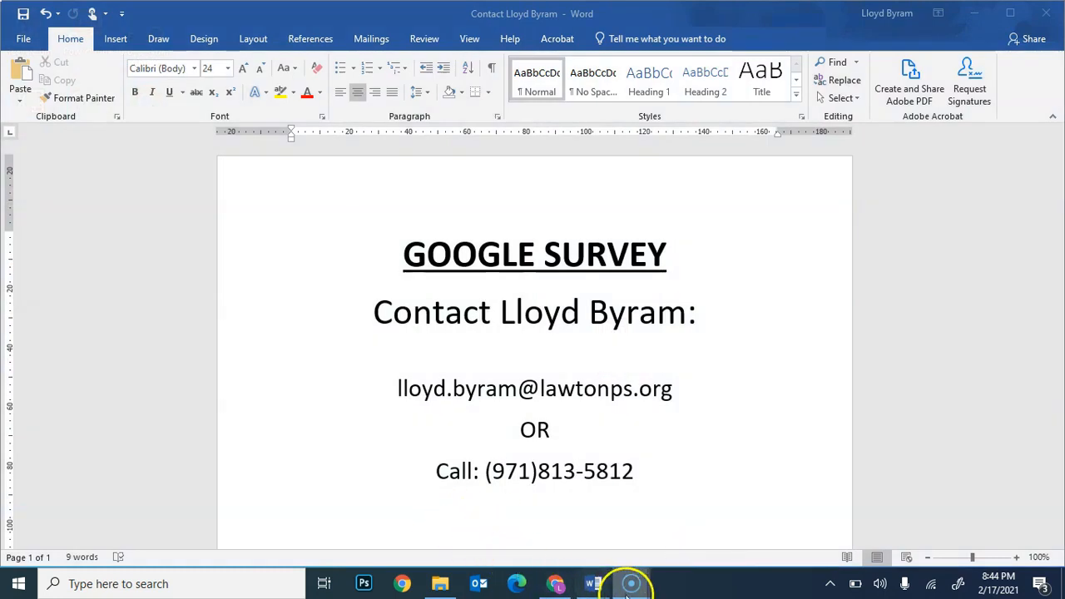